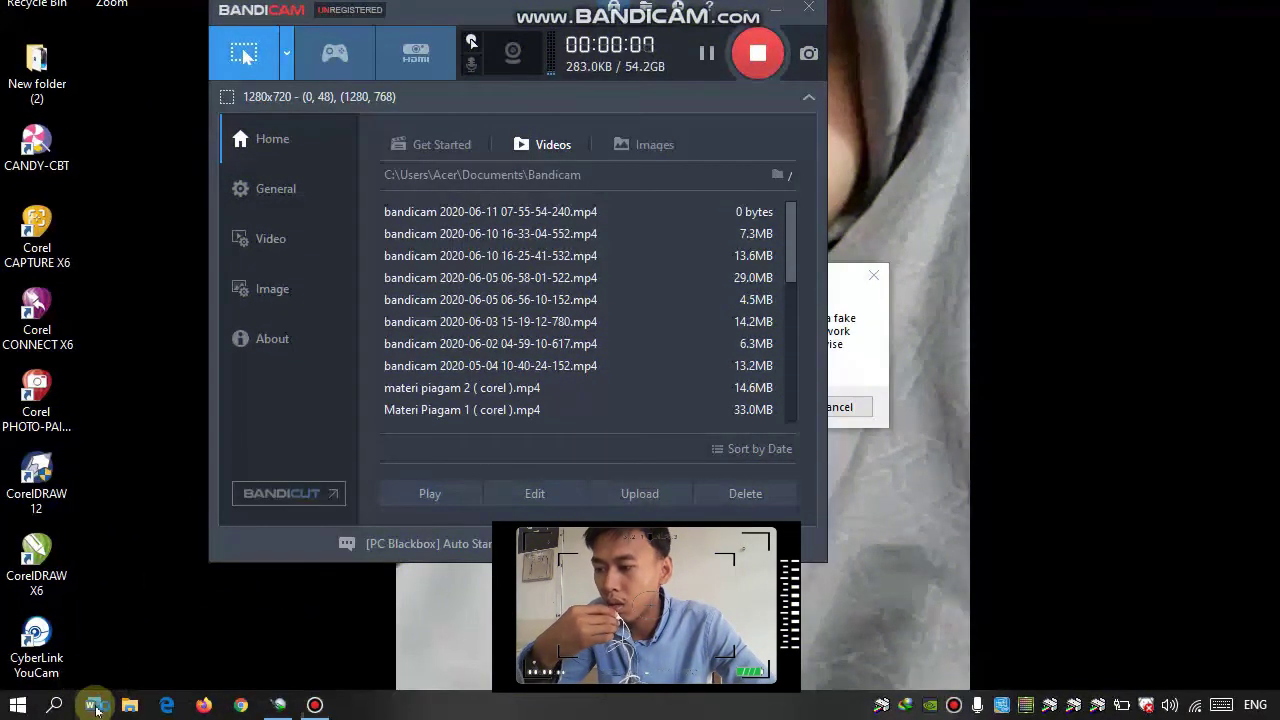
# Start Microsoft Word and create a blank document
pyautogui.click(94, 706)
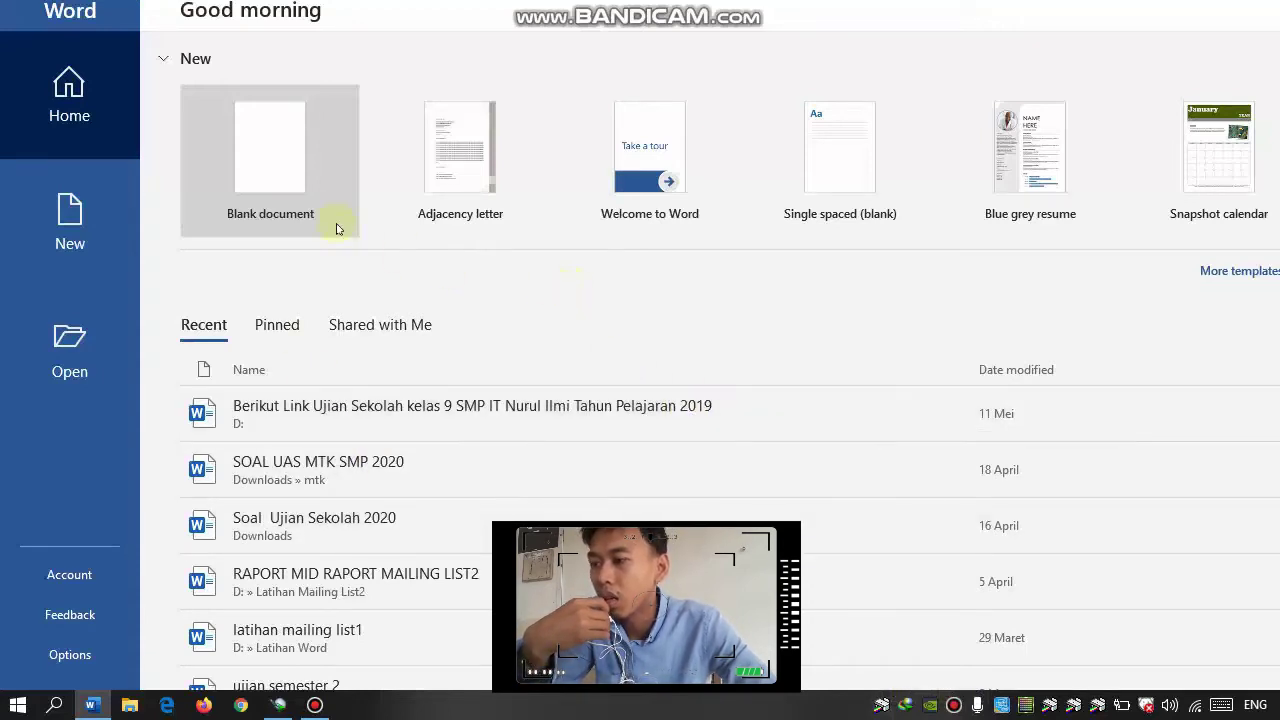
pyautogui.click(283, 185)
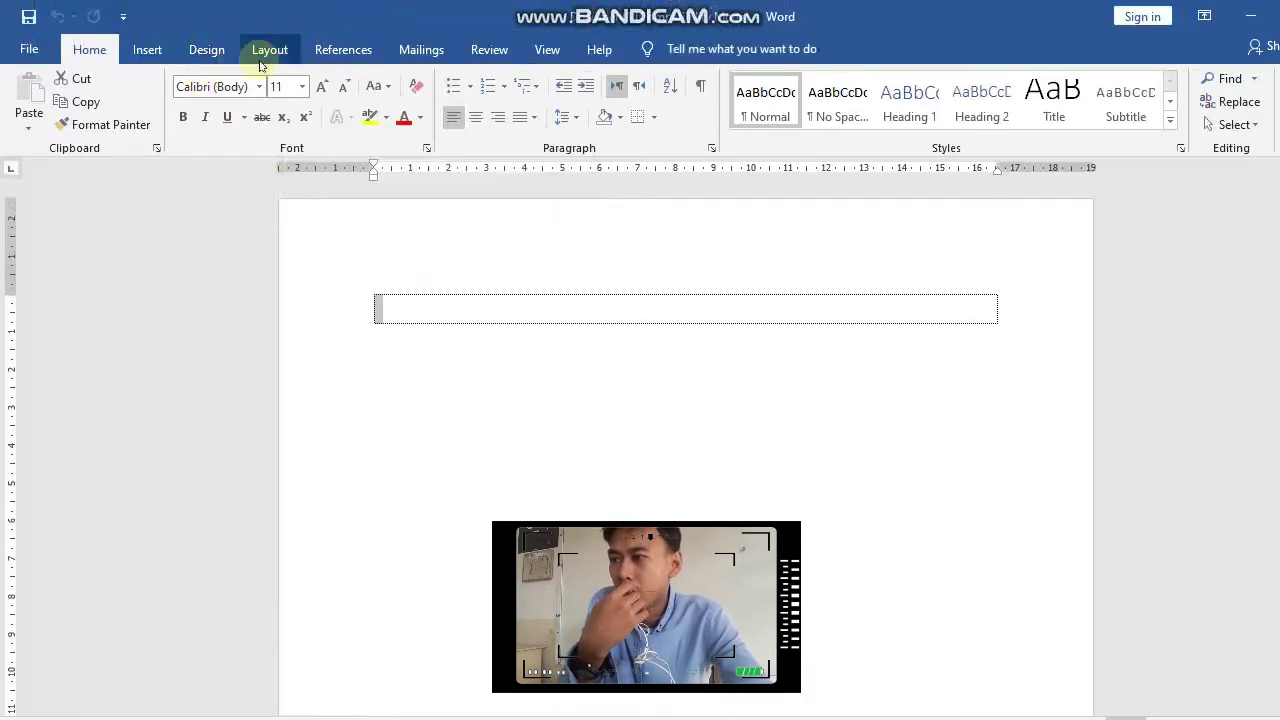
# Look through the preset paper sizes available for the page
pyautogui.click(272, 55)
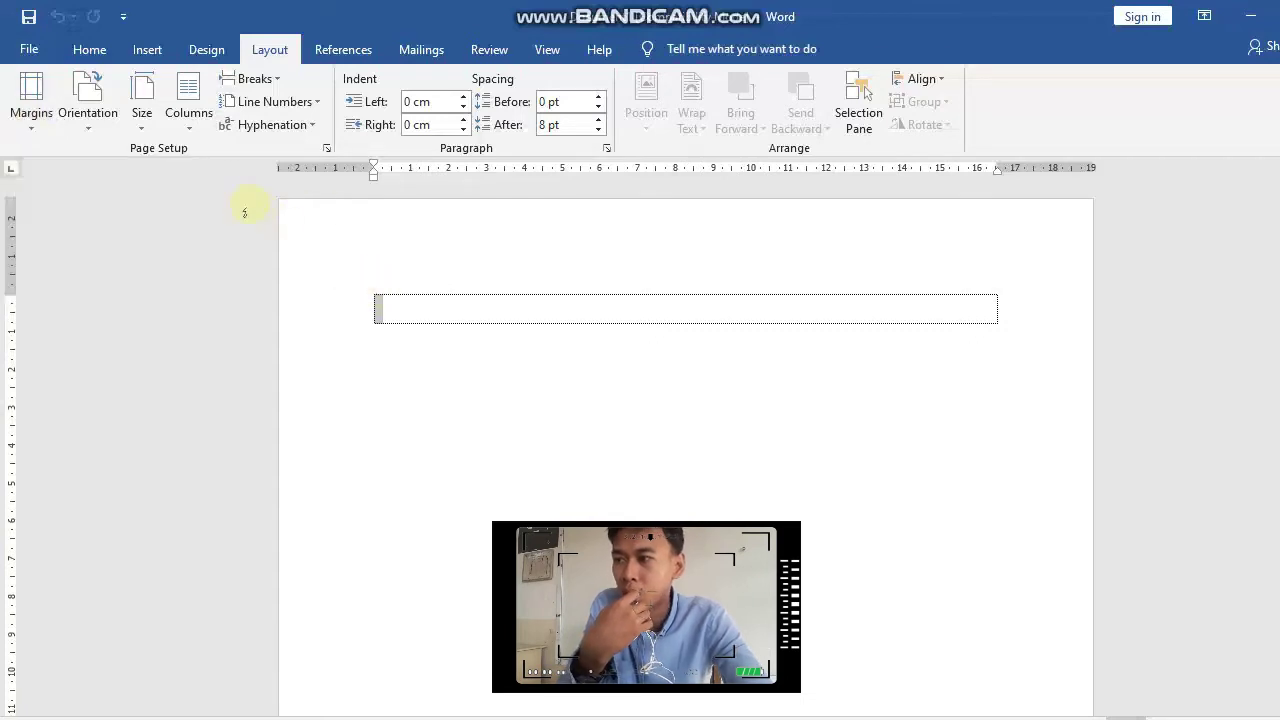
pyautogui.click(141, 113)
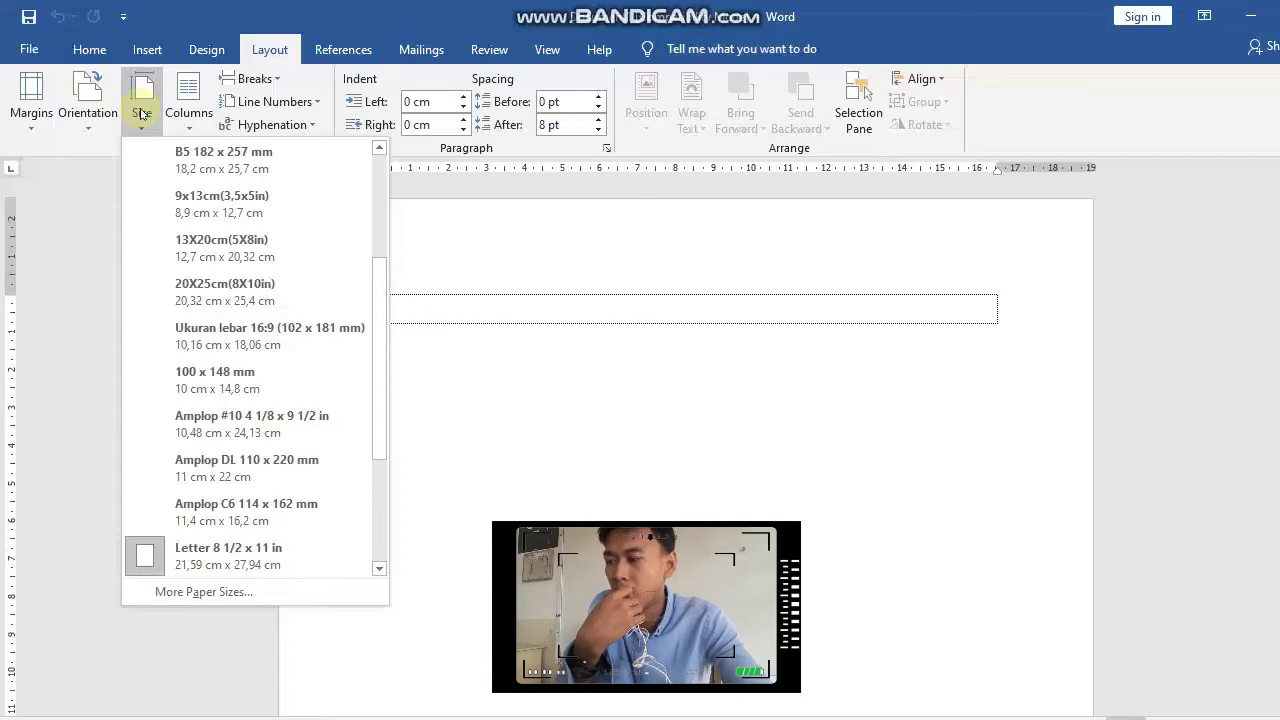
pyautogui.scroll(-1, 294, 329)
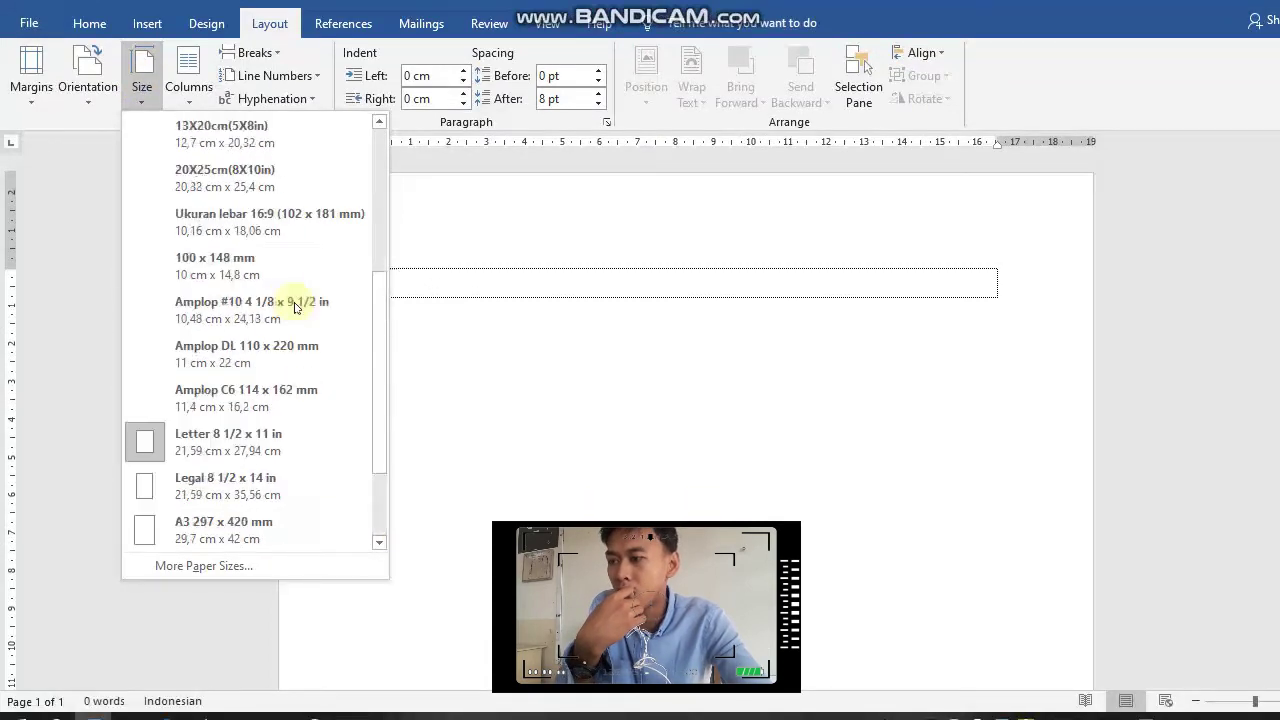
pyautogui.scroll(4, 295, 334)
pyautogui.scroll(-5, 295, 308)
pyautogui.scroll(5, 295, 308)
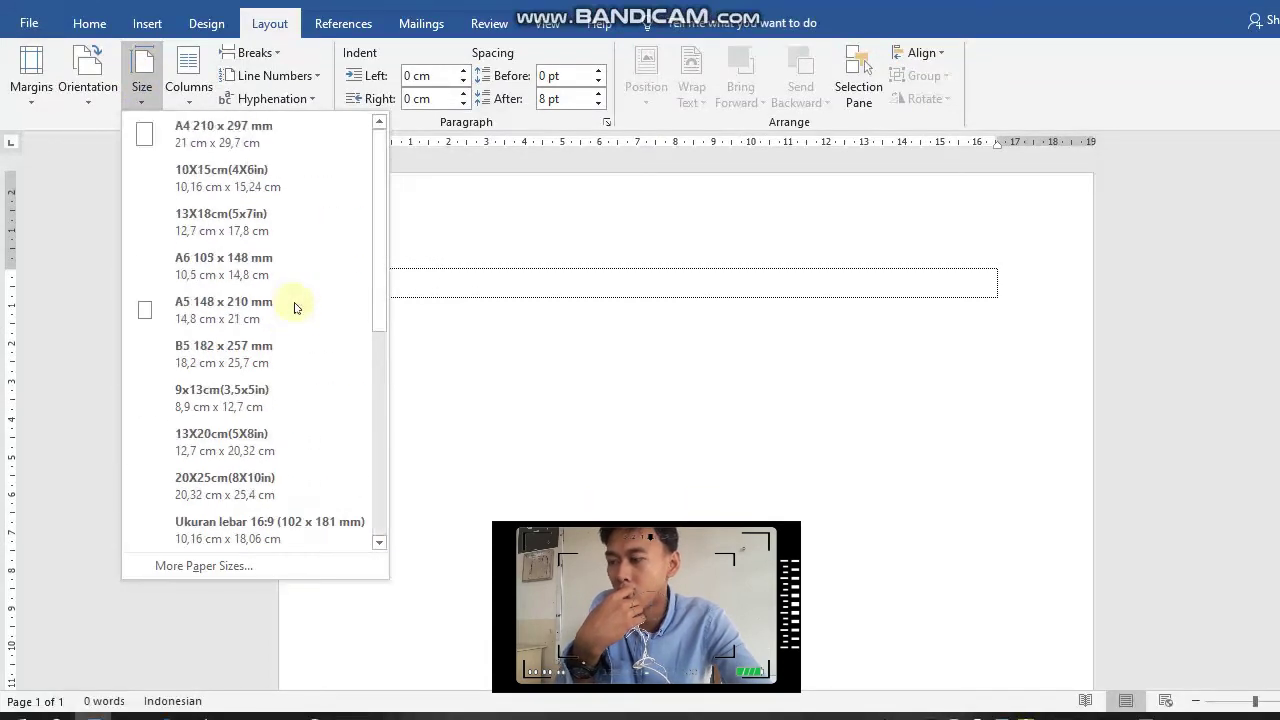
pyautogui.scroll(-5, 295, 308)
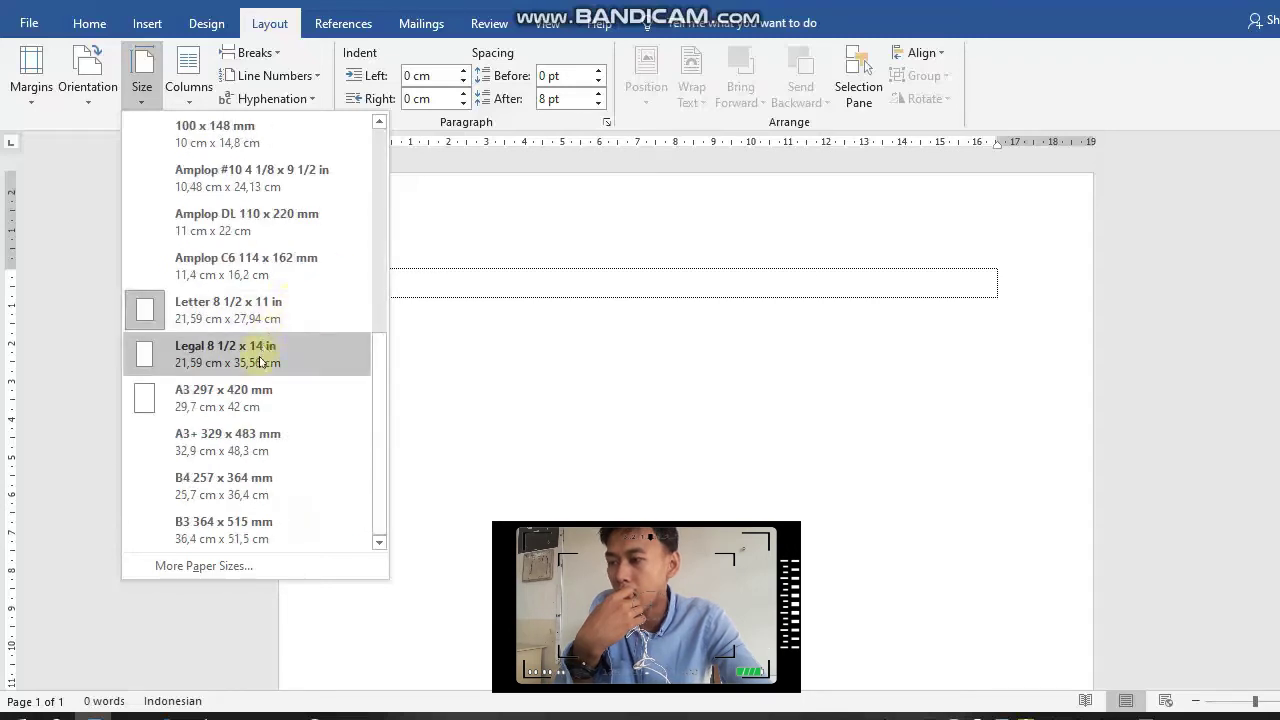
pyautogui.scroll(5, 268, 272)
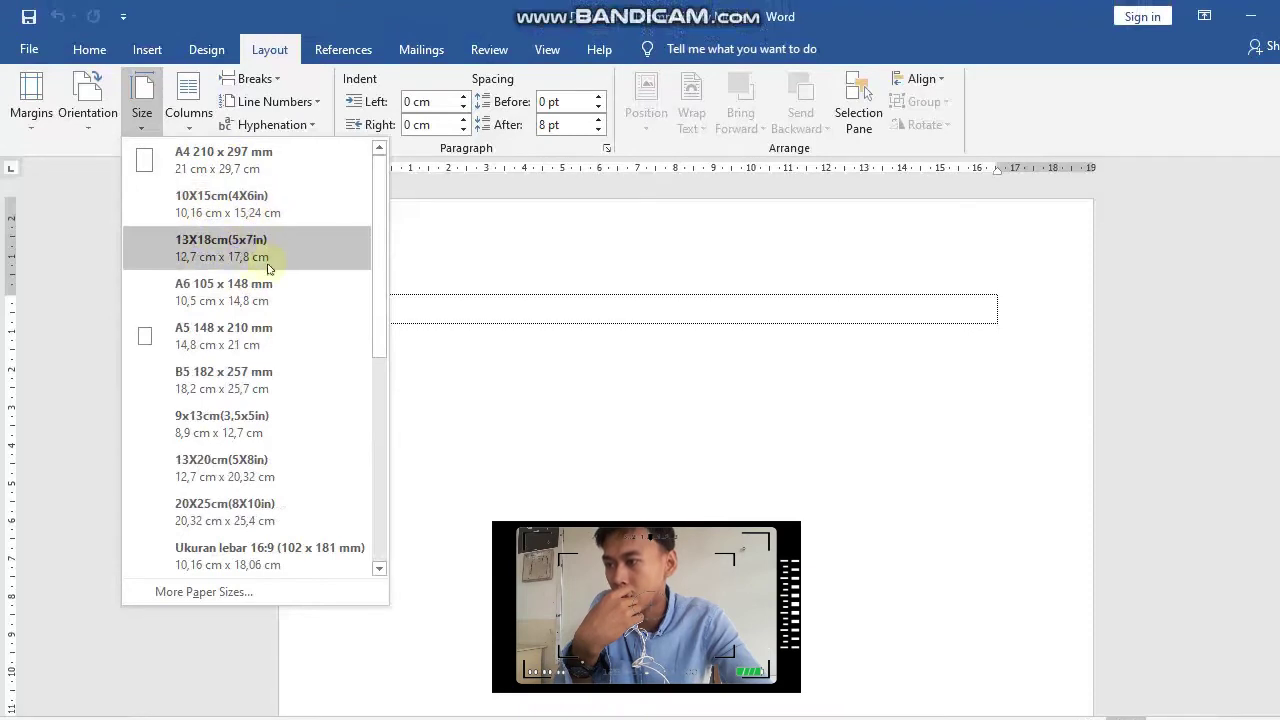
pyautogui.scroll(-4, 268, 268)
pyautogui.scroll(4, 255, 265)
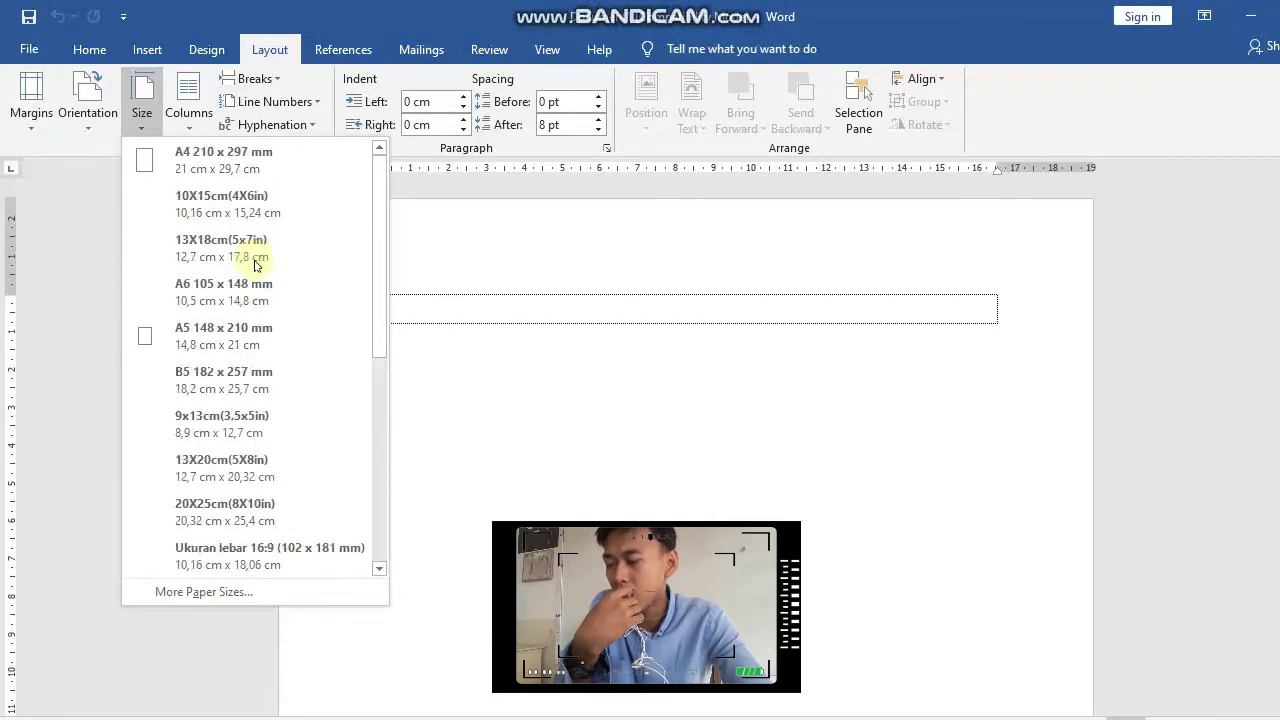
pyautogui.scroll(-4, 255, 265)
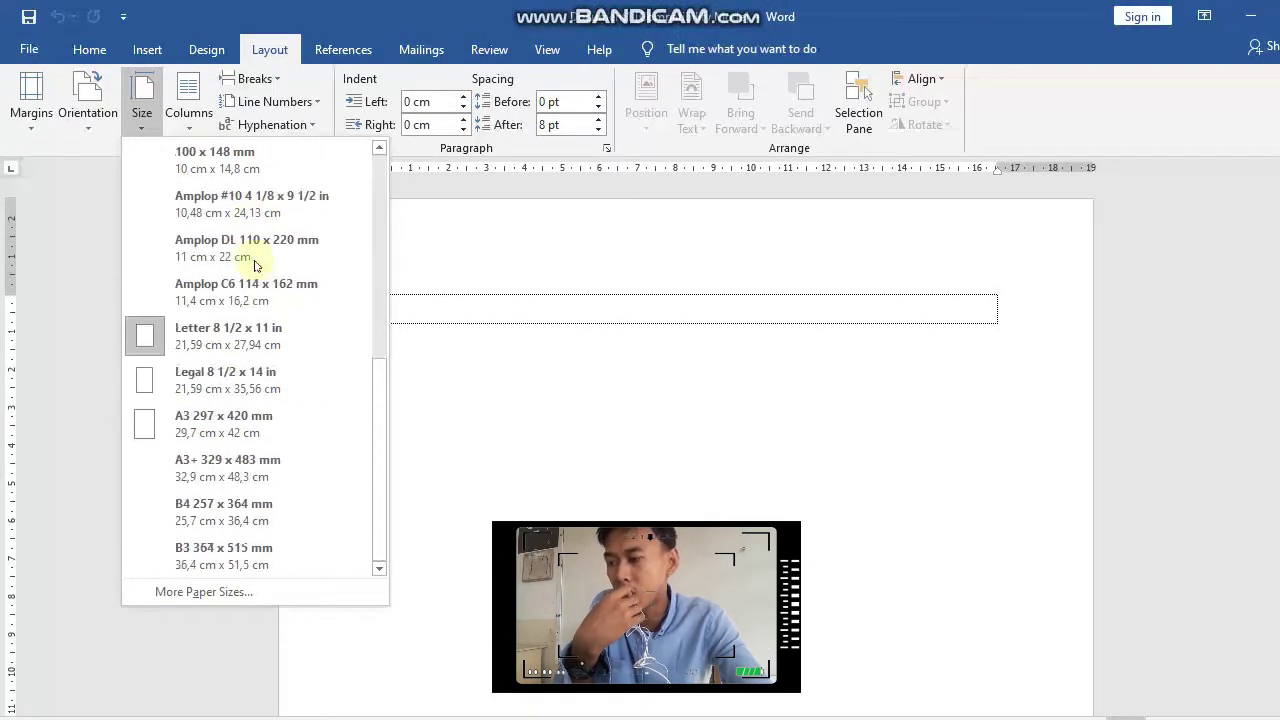
# Set a custom paper size 15 cm wide and 18 cm high for the document
pyautogui.click(176, 592)
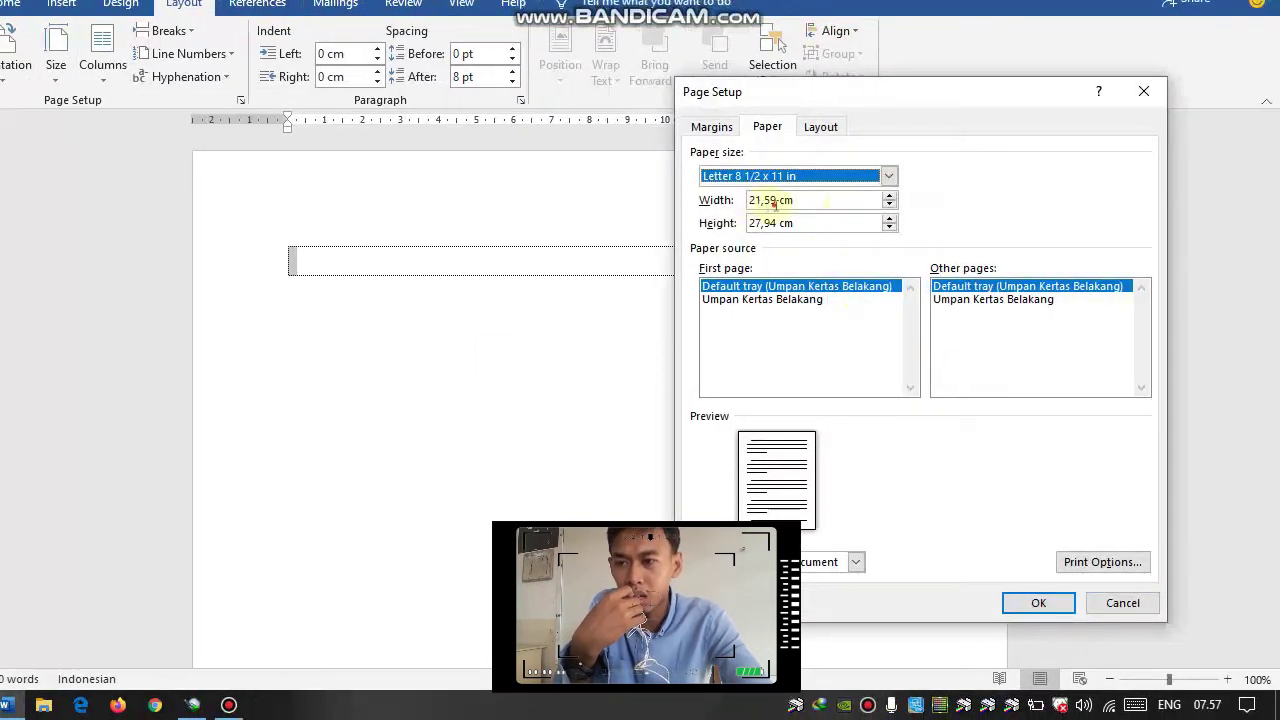
pyautogui.doubleClick(774, 201)
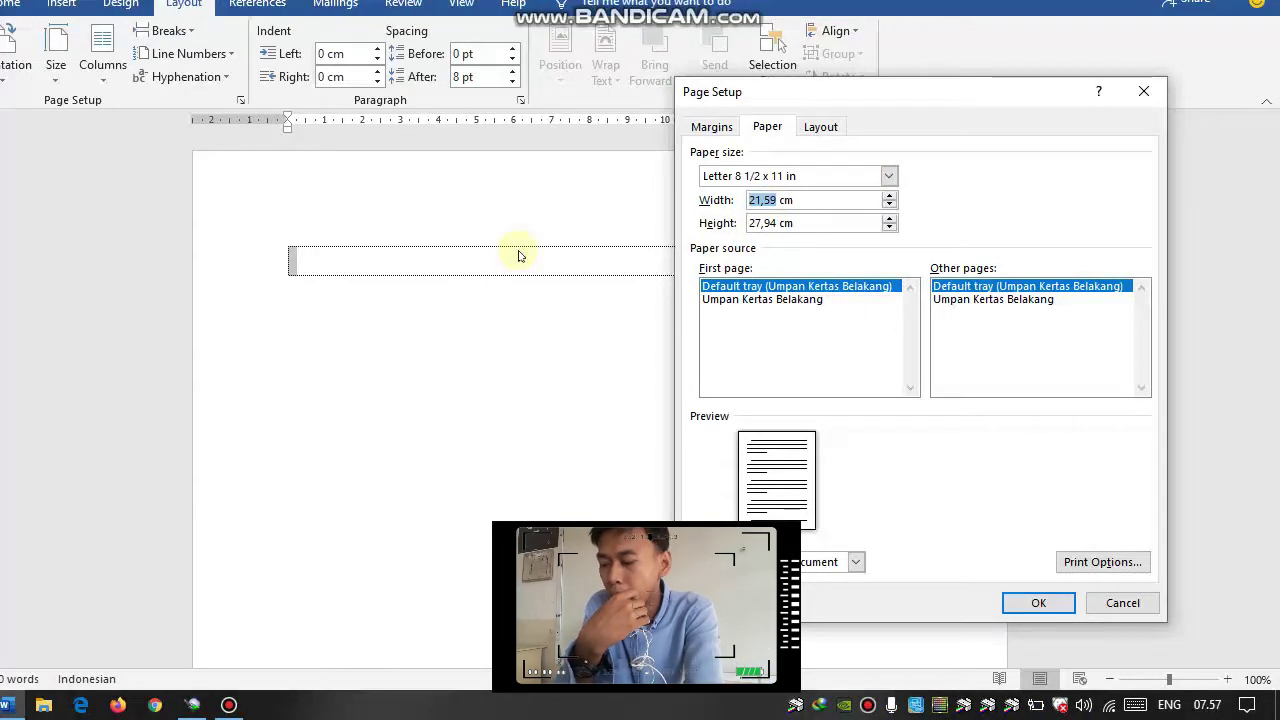
pyautogui.write('15')
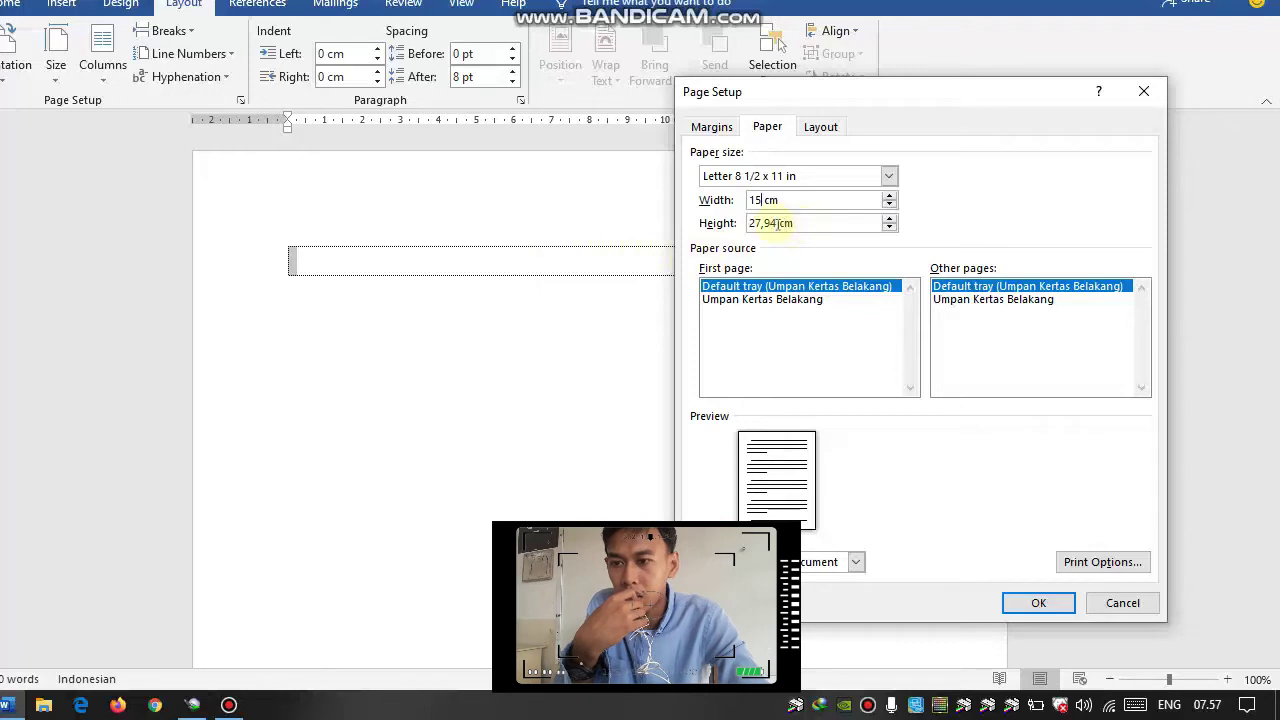
pyautogui.doubleClick(772, 223)
pyautogui.write('1')
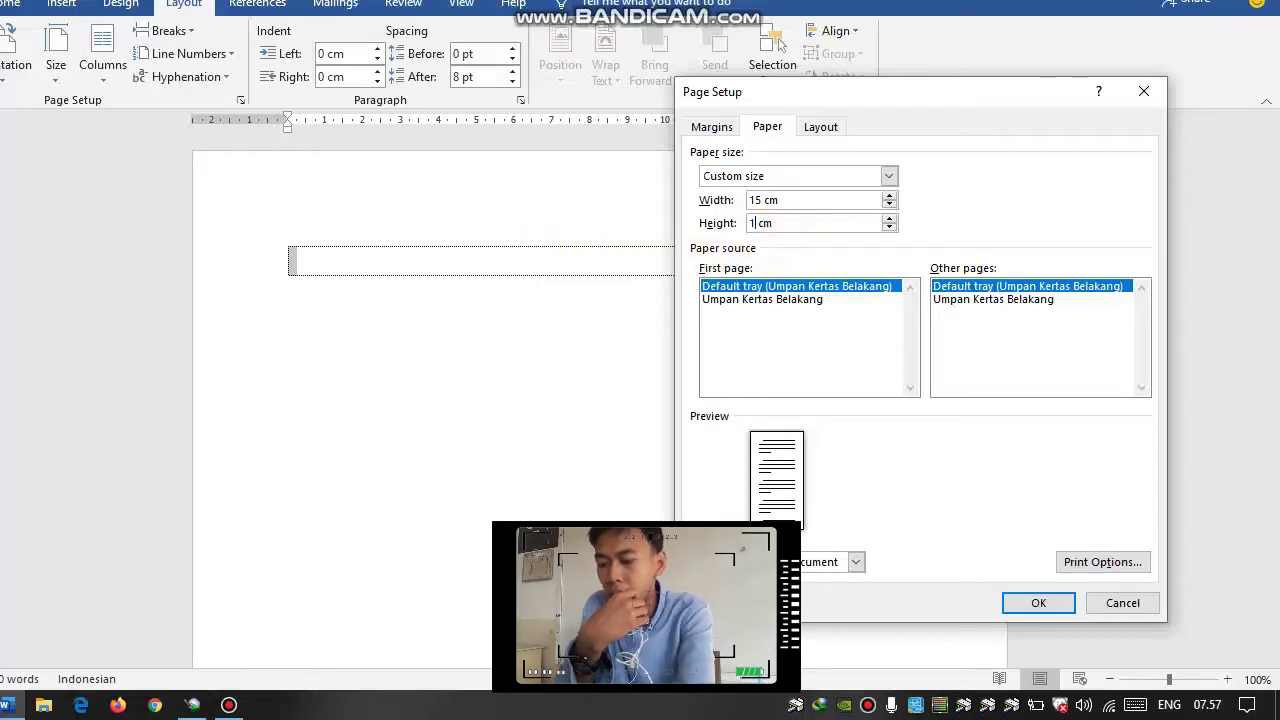
pyautogui.write('8')
pyautogui.click(1038, 603)
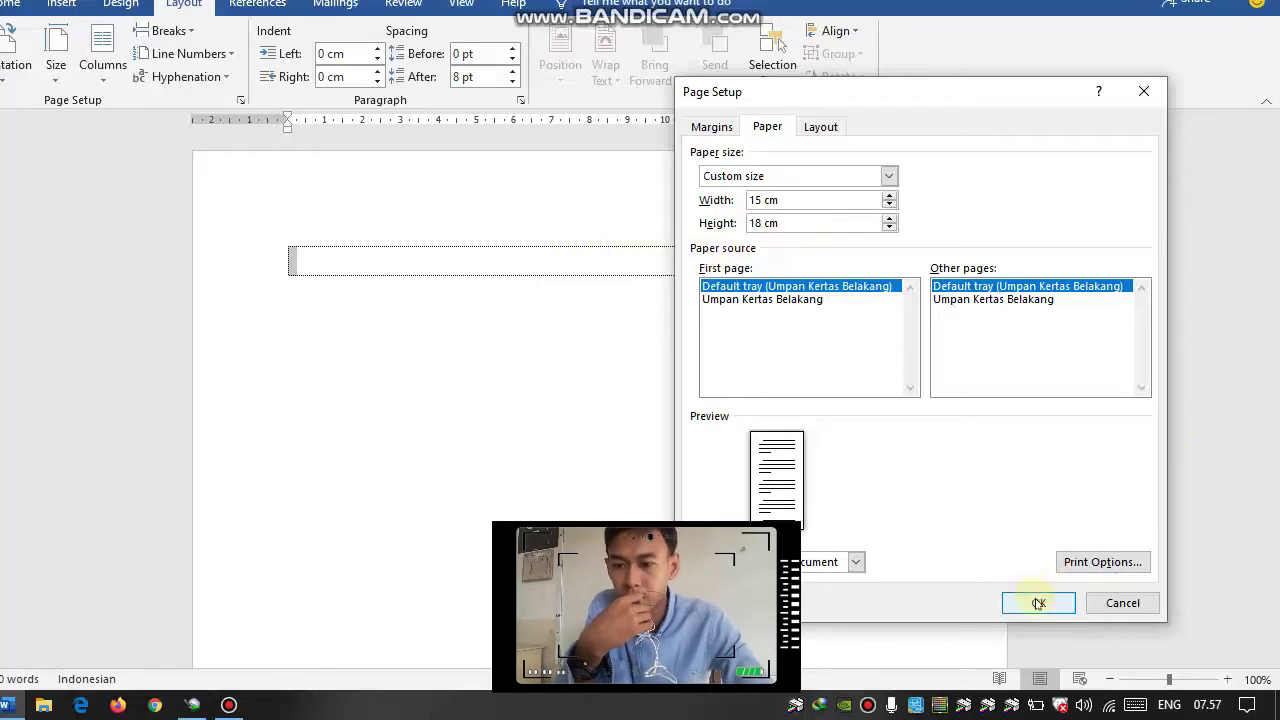
# Apply the Narrow margin preset of 1.27 cm on all sides and recheck the margin presets
pyautogui.scroll(-3, 851, 504)
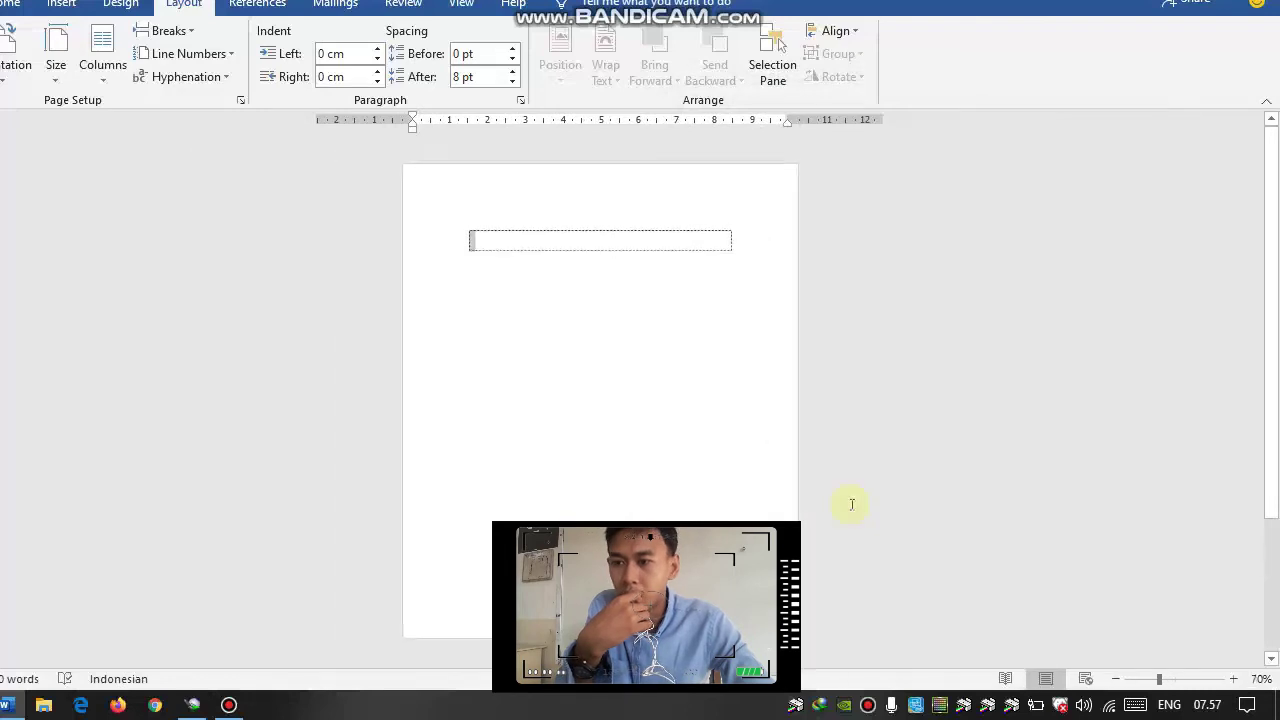
pyautogui.moveTo(1159, 681); pyautogui.dragTo(1156, 681)
pyautogui.click(1185, 684)
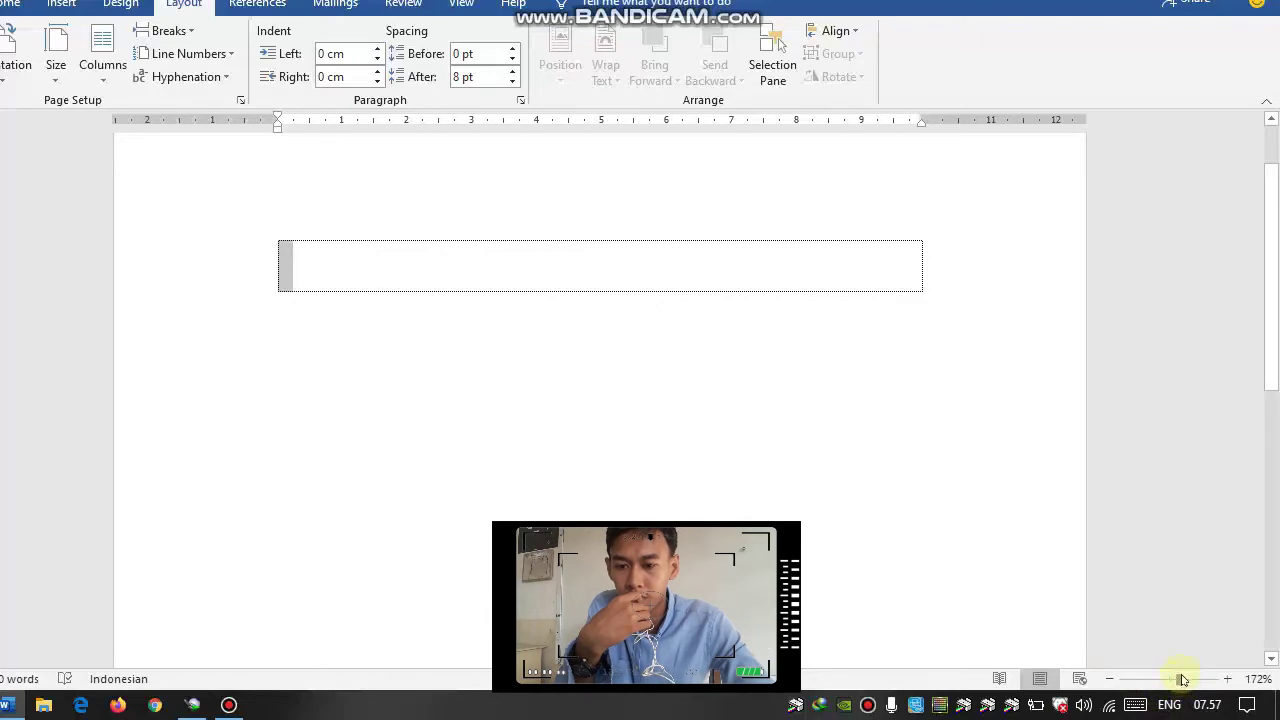
pyautogui.moveTo(1178, 684); pyautogui.dragTo(1151, 678)
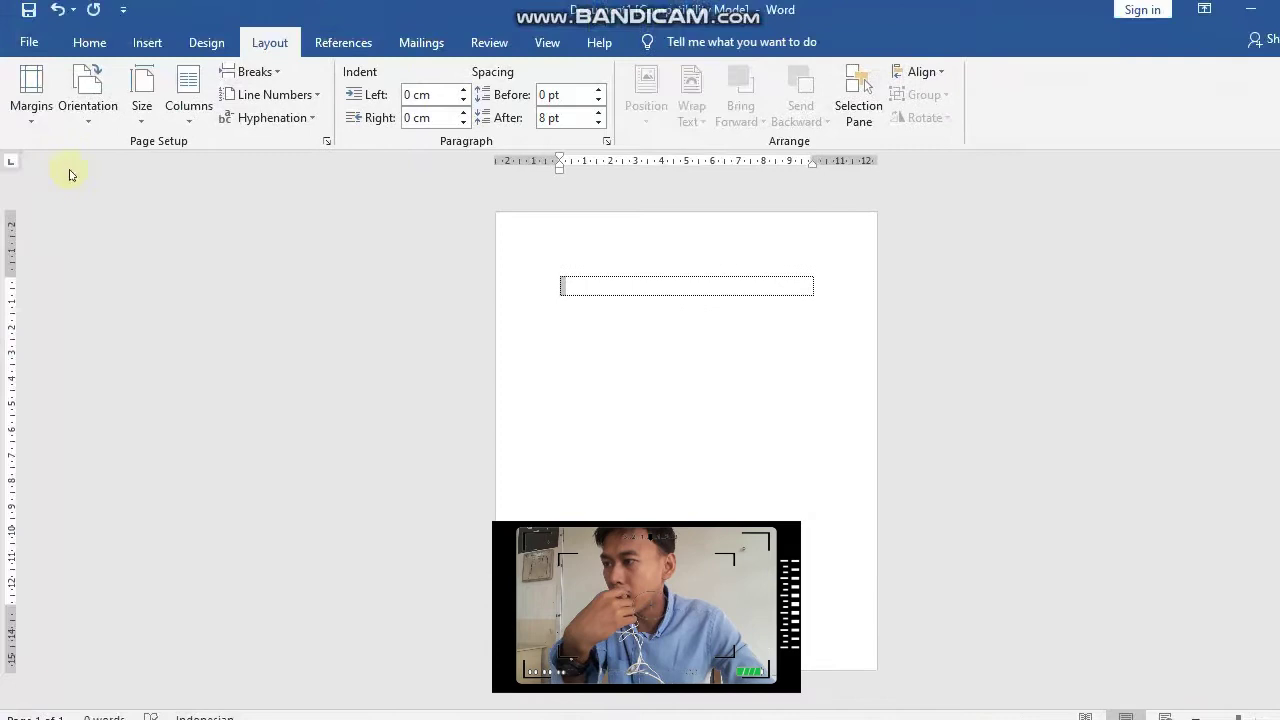
pyautogui.click(32, 106)
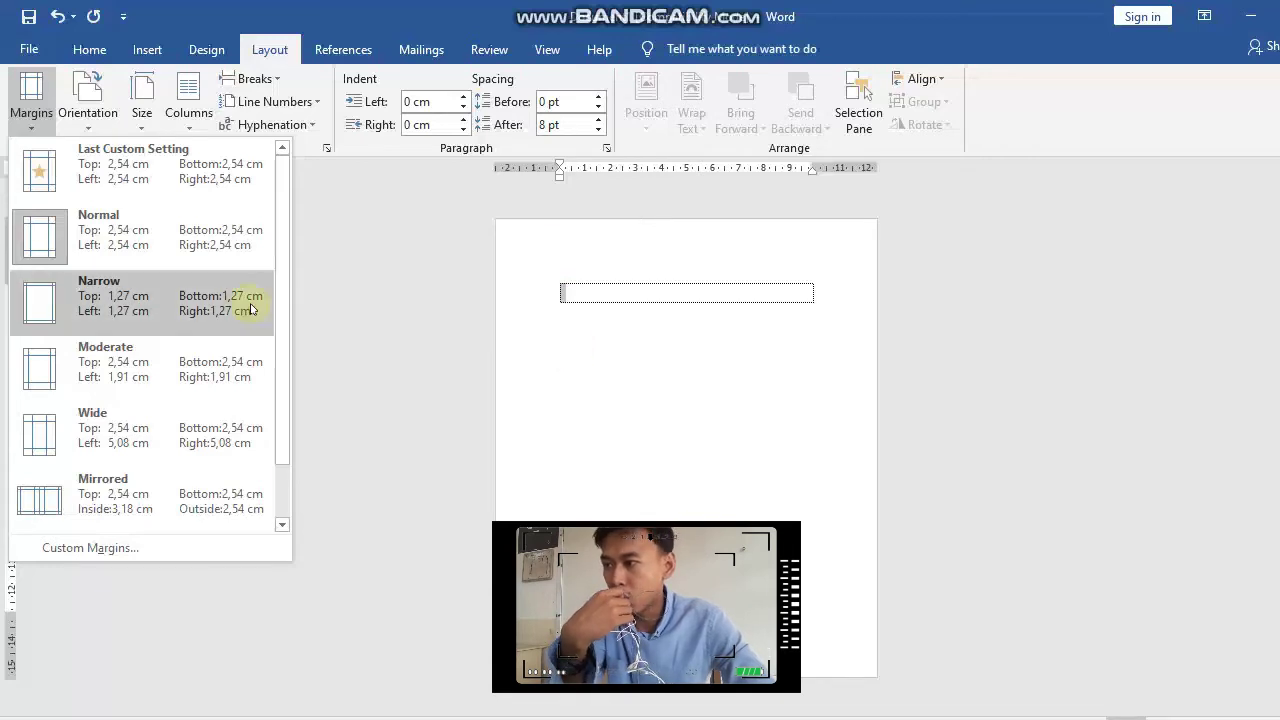
pyautogui.scroll(-1, 156, 397)
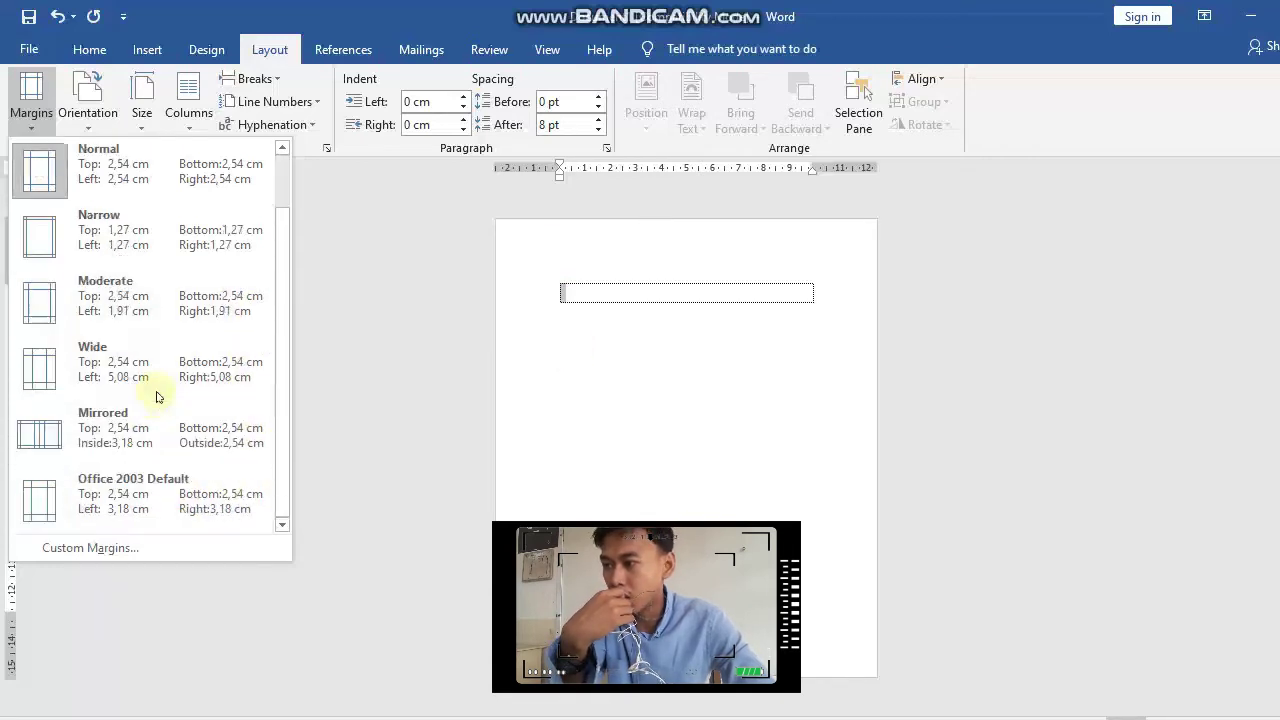
pyautogui.scroll(1, 156, 397)
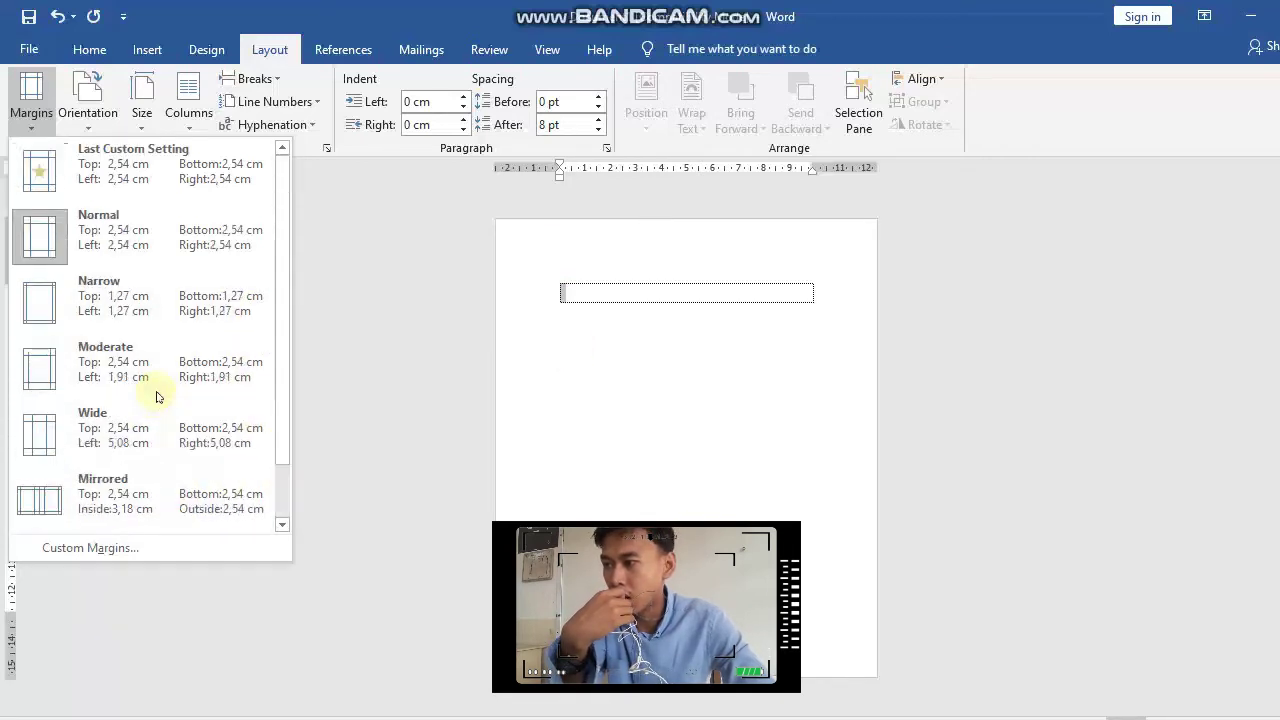
pyautogui.click(149, 314)
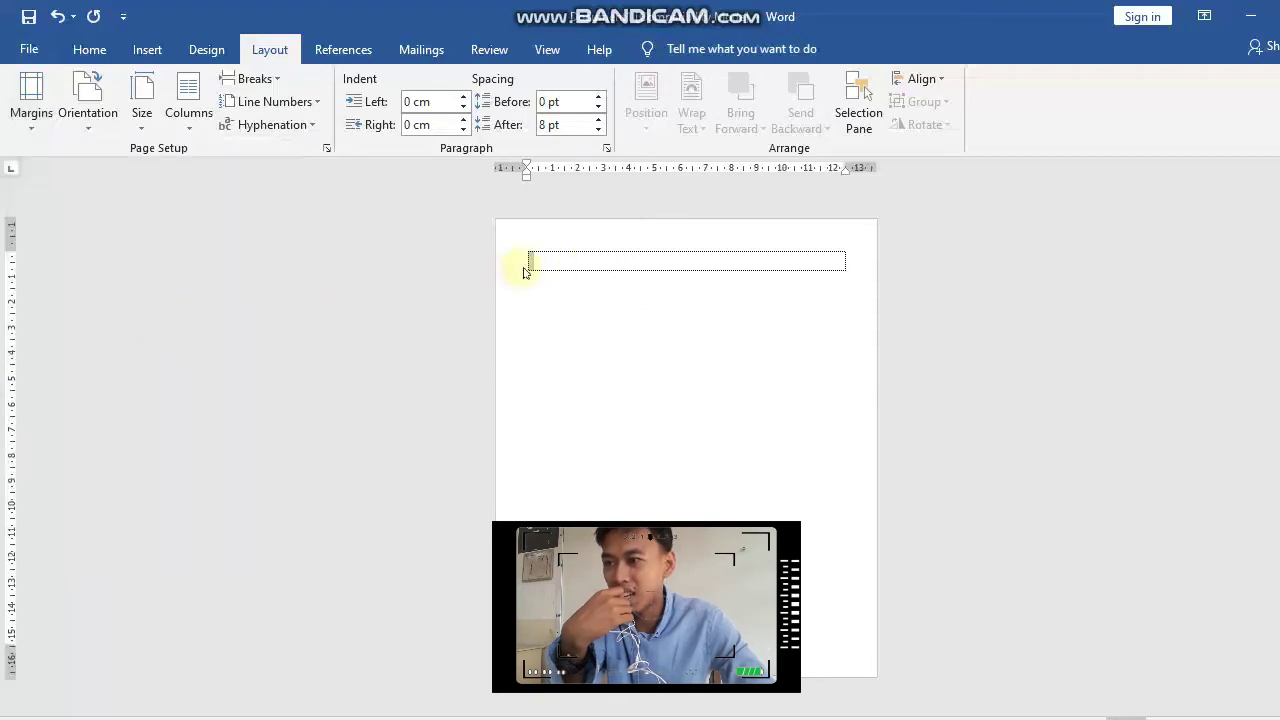
pyautogui.click(33, 98)
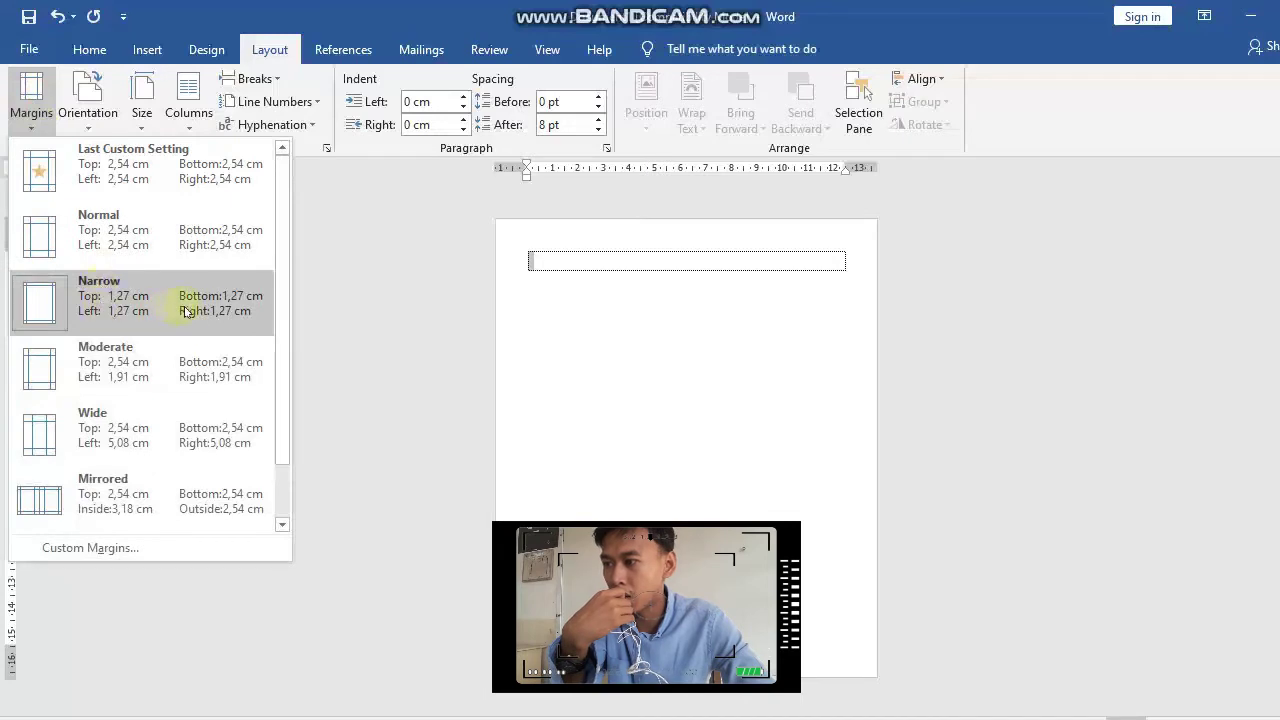
pyautogui.click(580, 266)
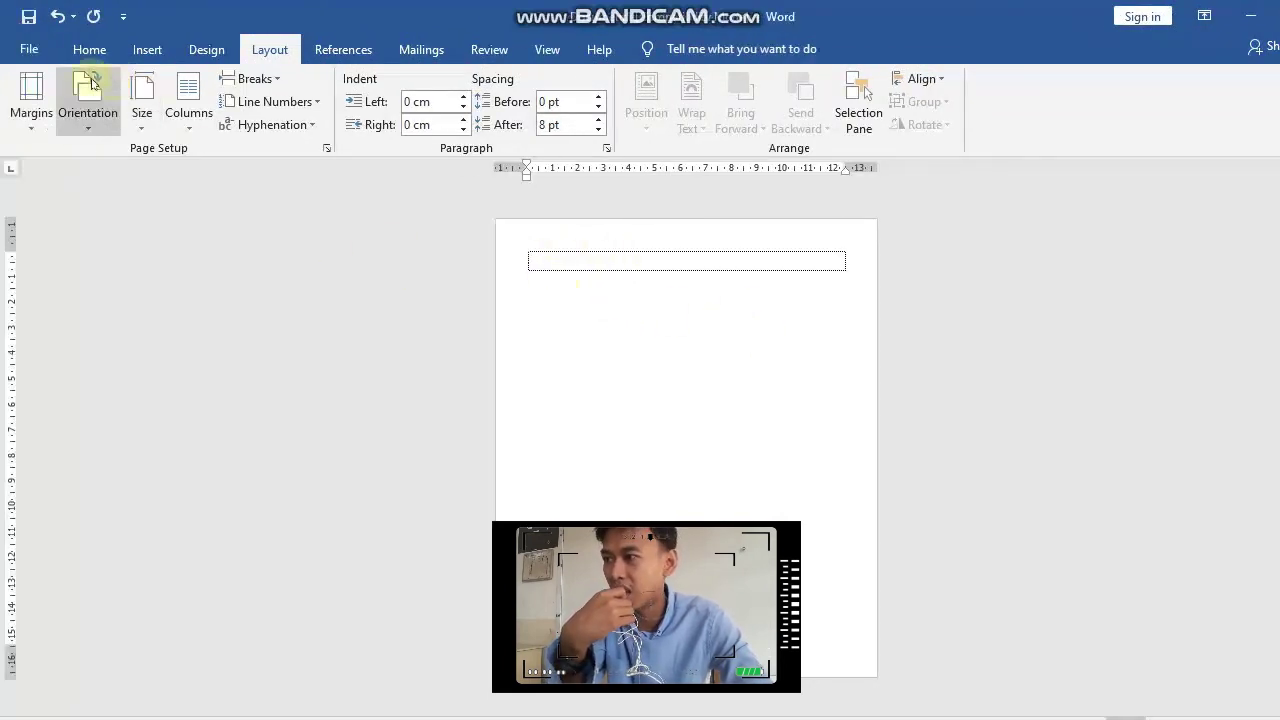
# Turn off the display of text boundaries in the advanced options for document content
pyautogui.click(25, 49)
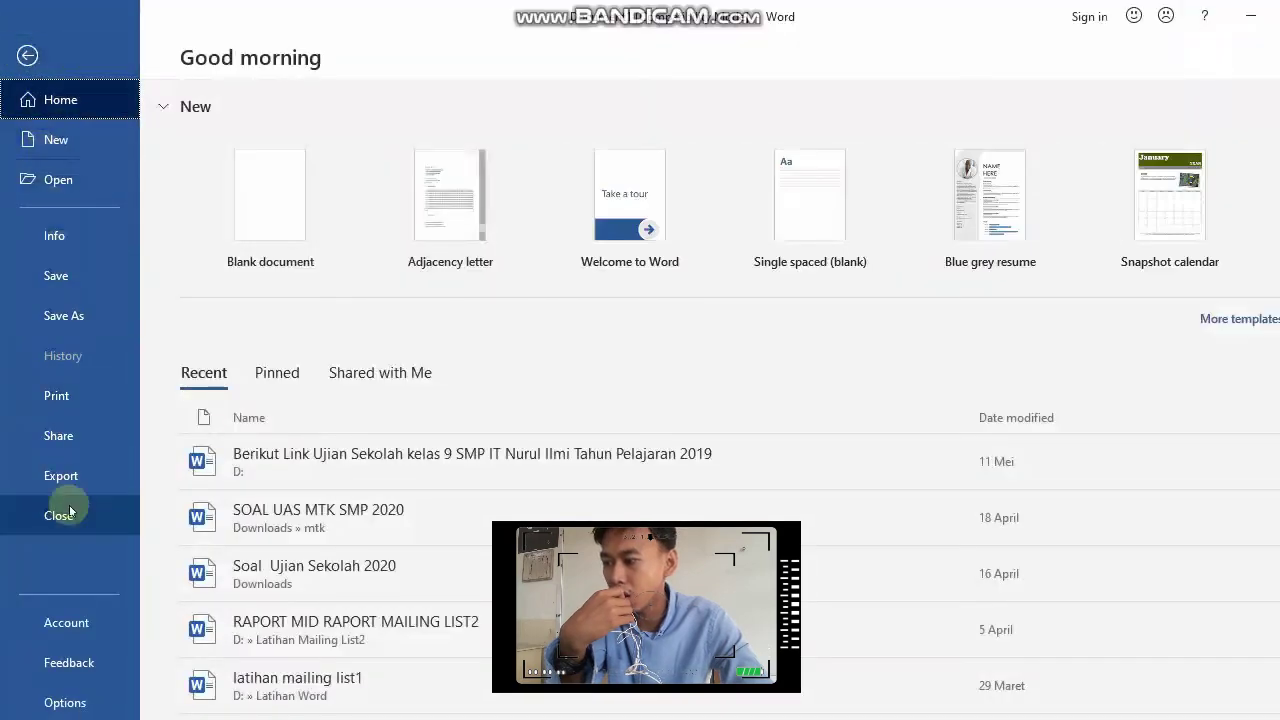
pyautogui.click(60, 700)
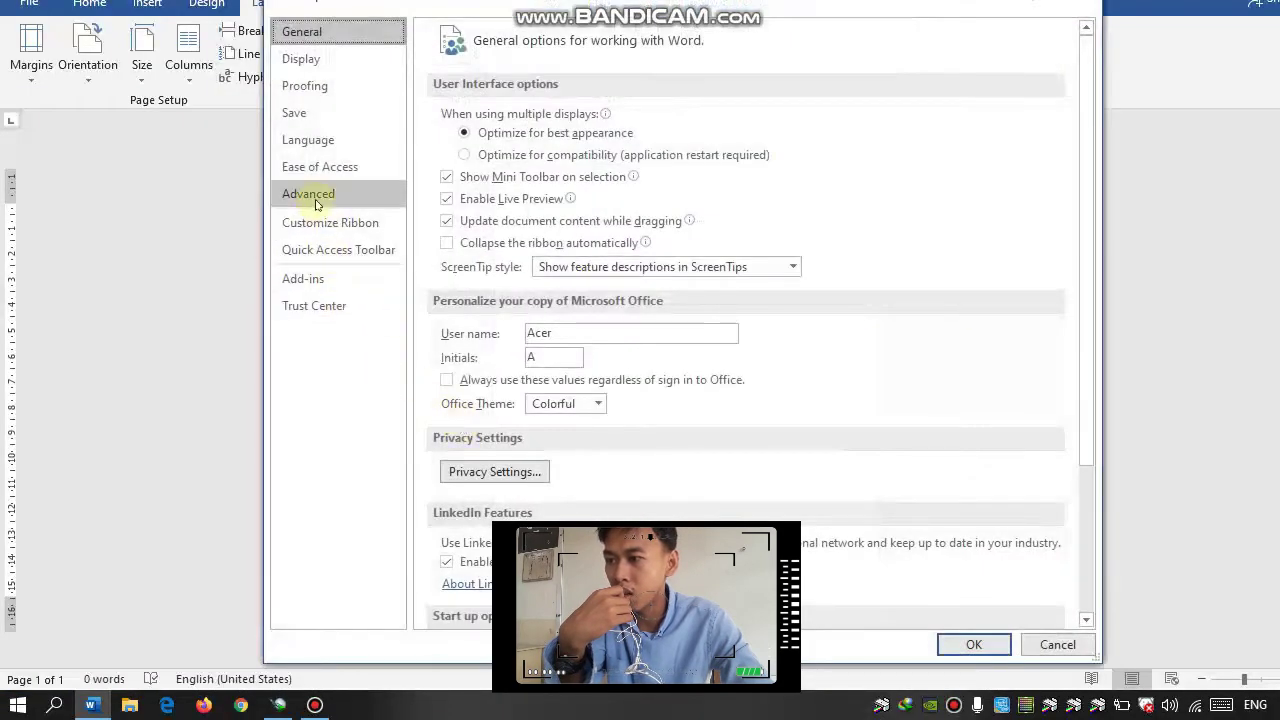
pyautogui.click(312, 200)
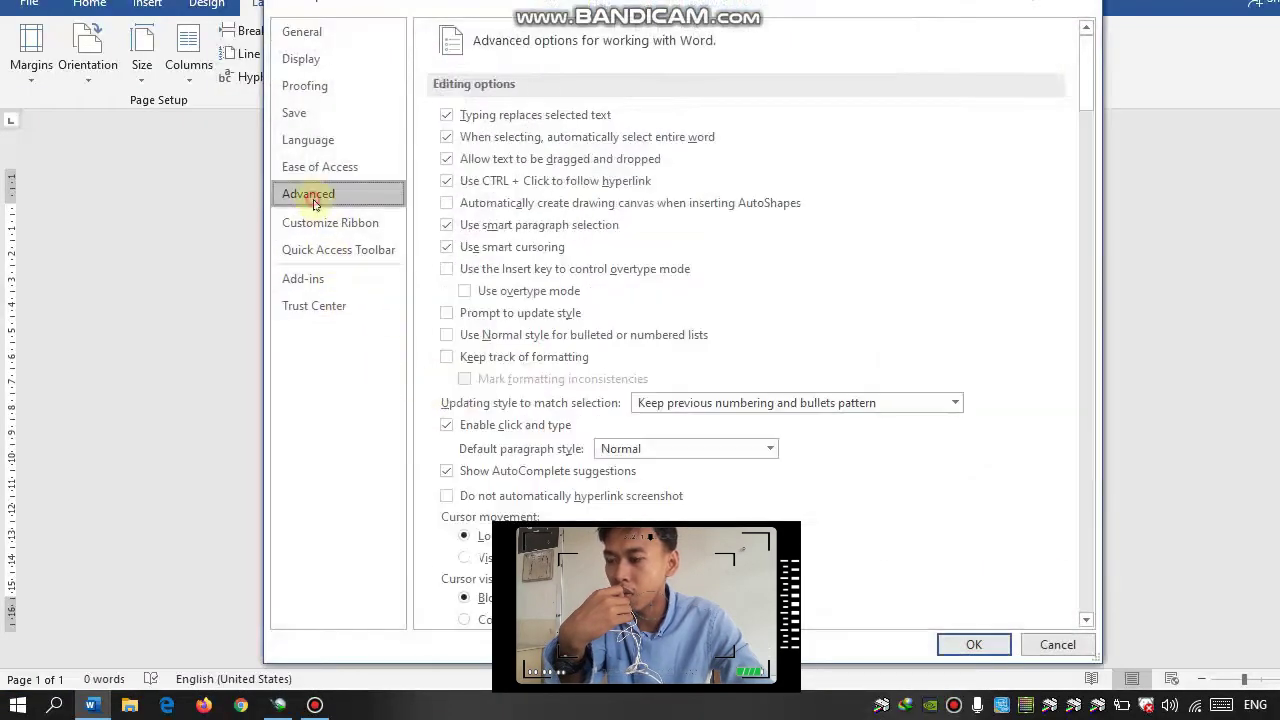
pyautogui.scroll(-12, 600, 457)
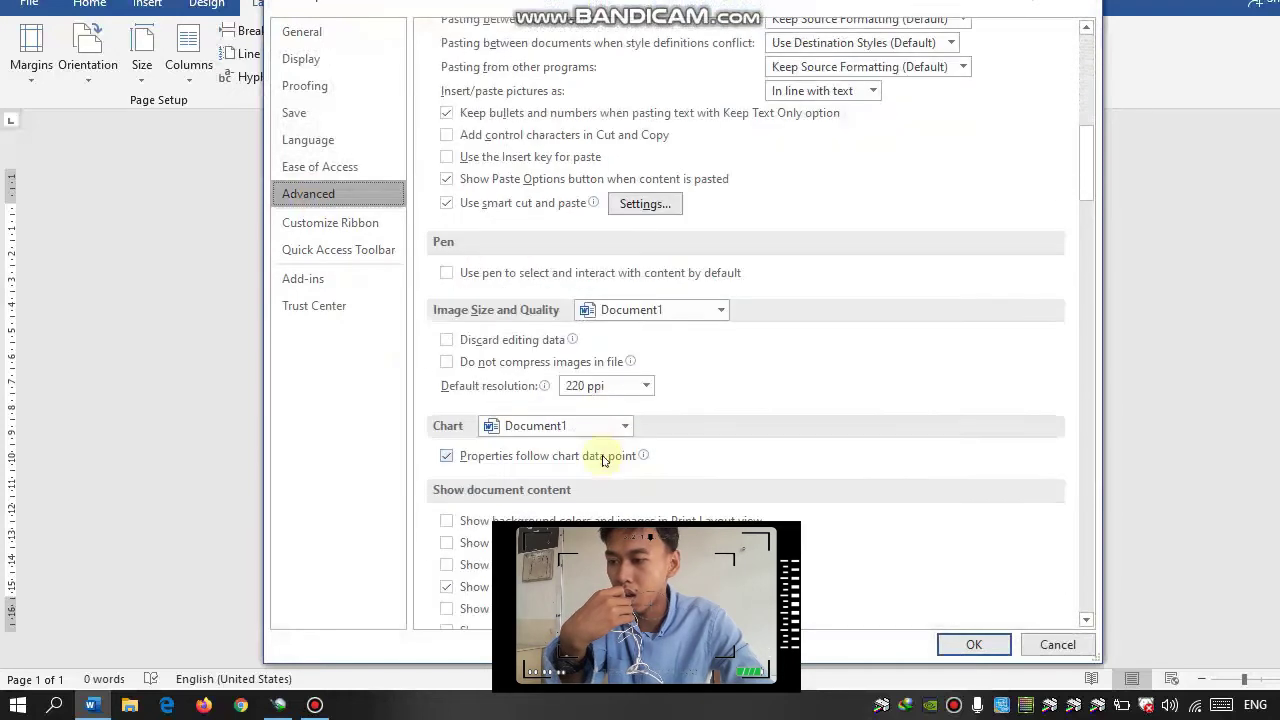
pyautogui.scroll(-3, 529, 494)
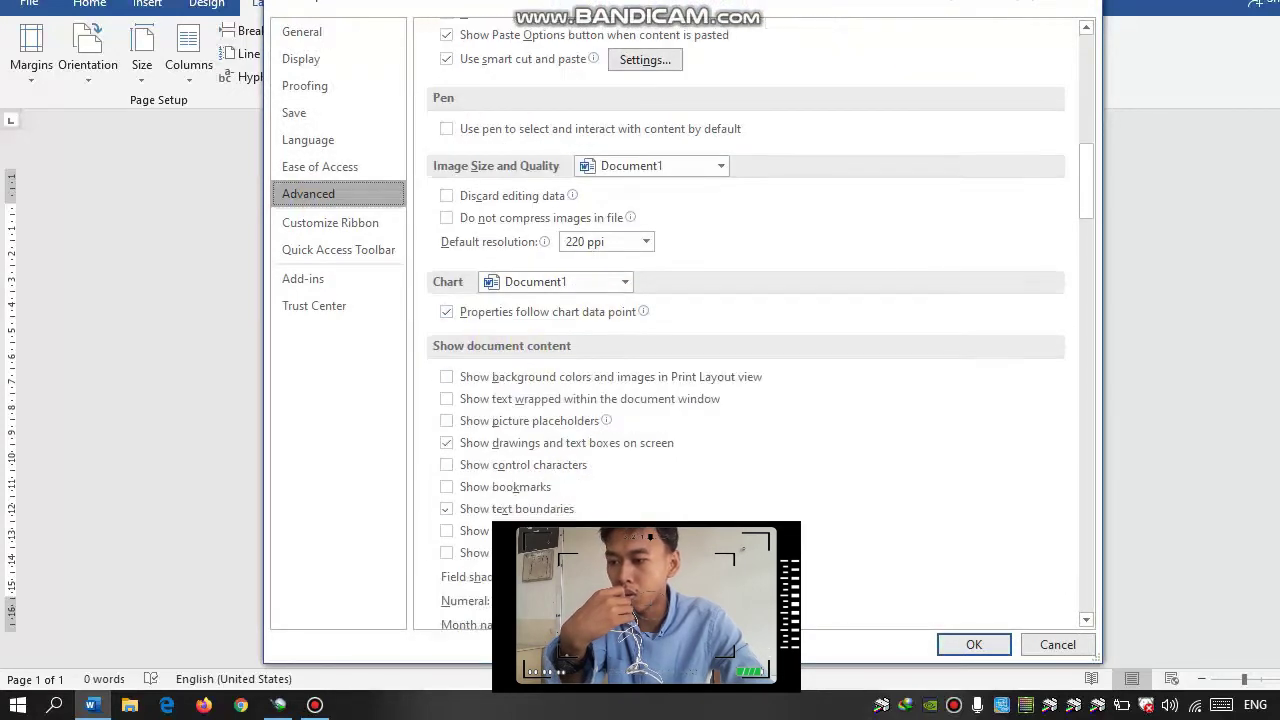
pyautogui.scroll(-1, 520, 484)
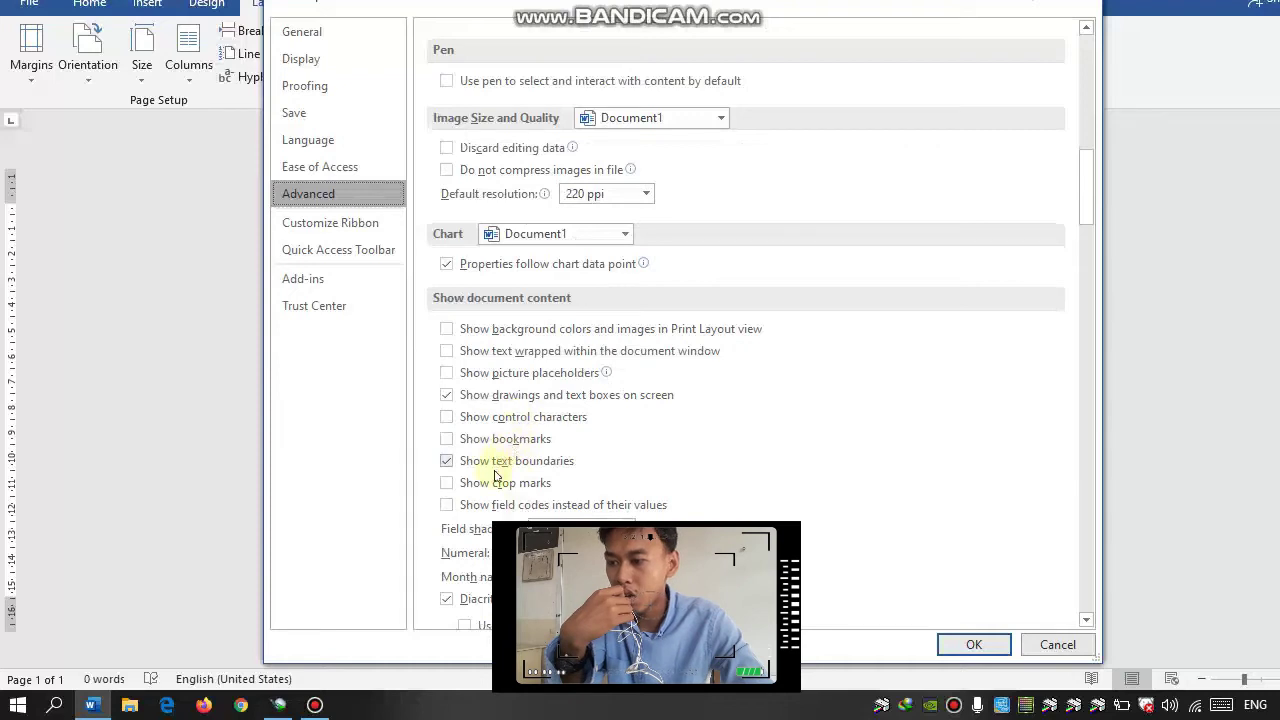
pyautogui.click(448, 461)
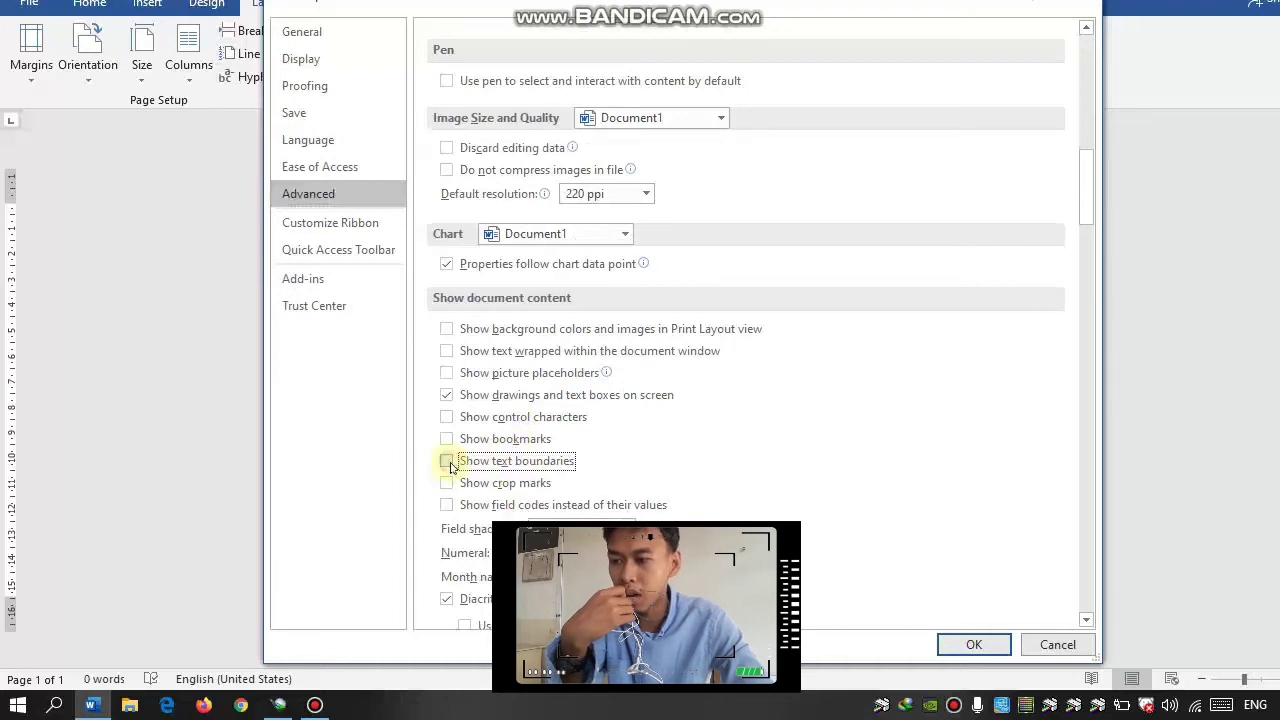
pyautogui.click(945, 642)
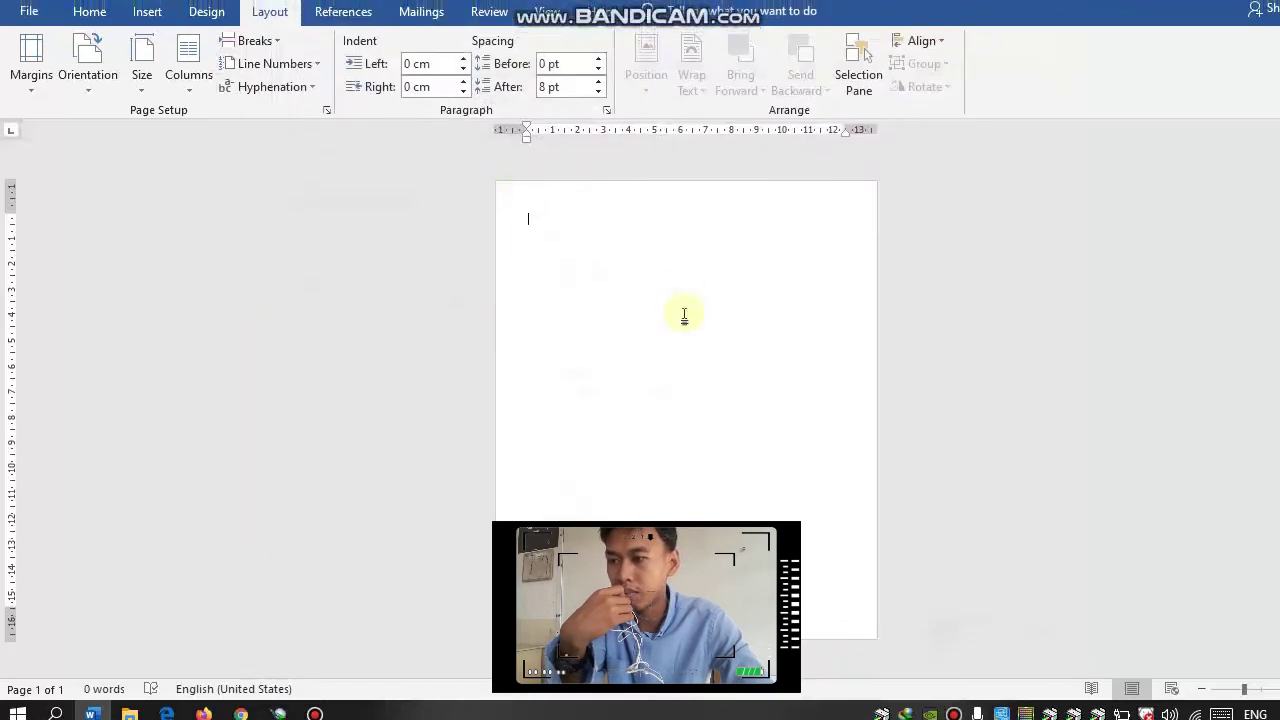
# Turn on the display of text boundaries in the advanced options for document content
pyautogui.click(29, 11)
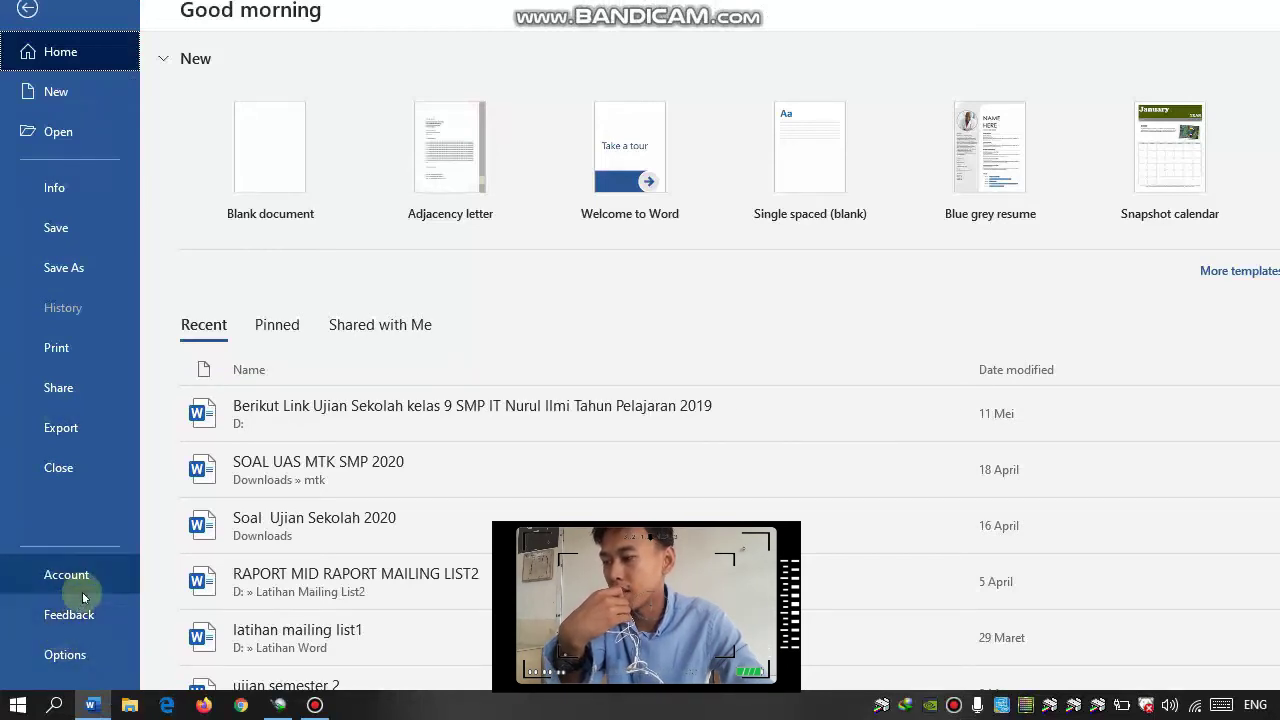
pyautogui.press('Escape')
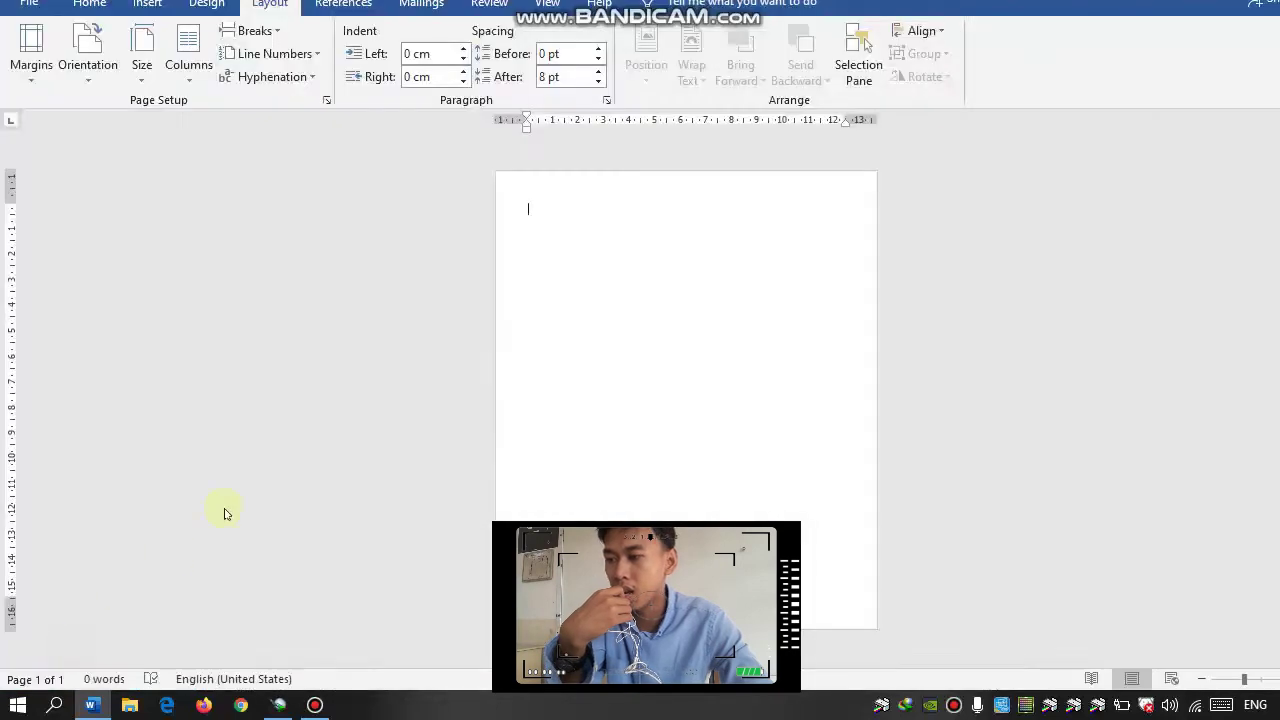
pyautogui.click(331, 201)
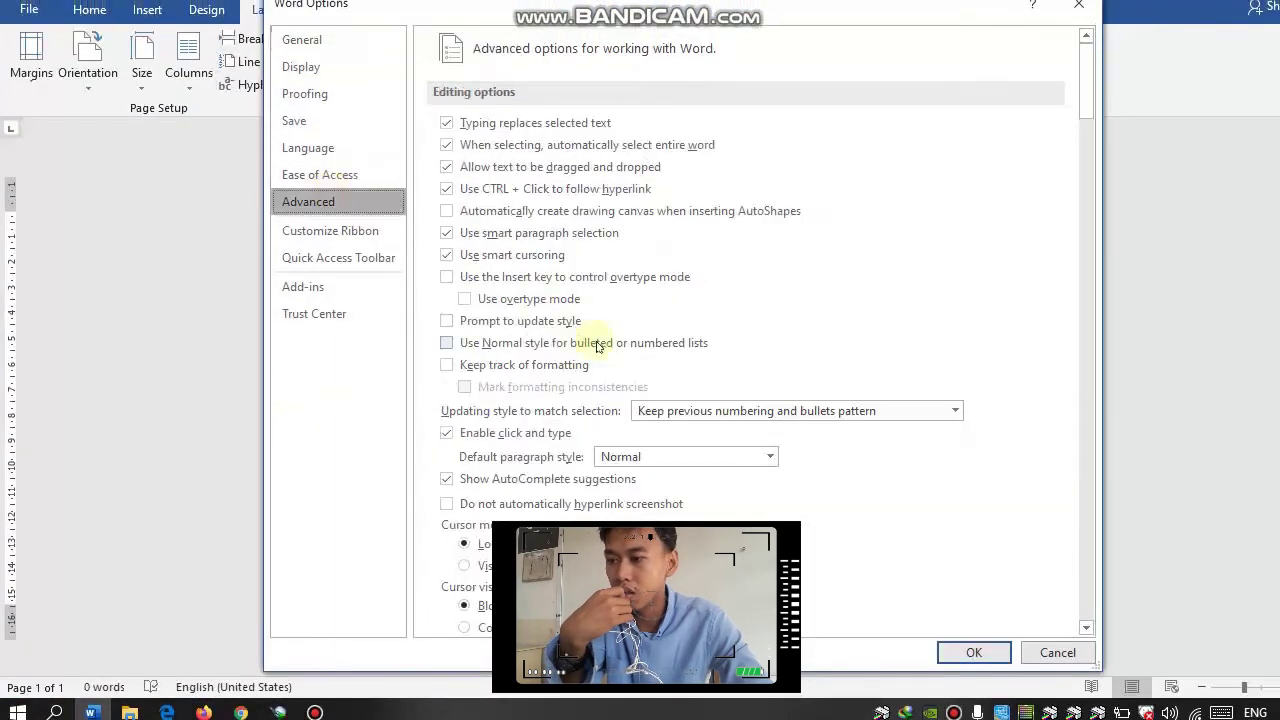
pyautogui.scroll(-10, 598, 346)
pyautogui.scroll(-4, 598, 346)
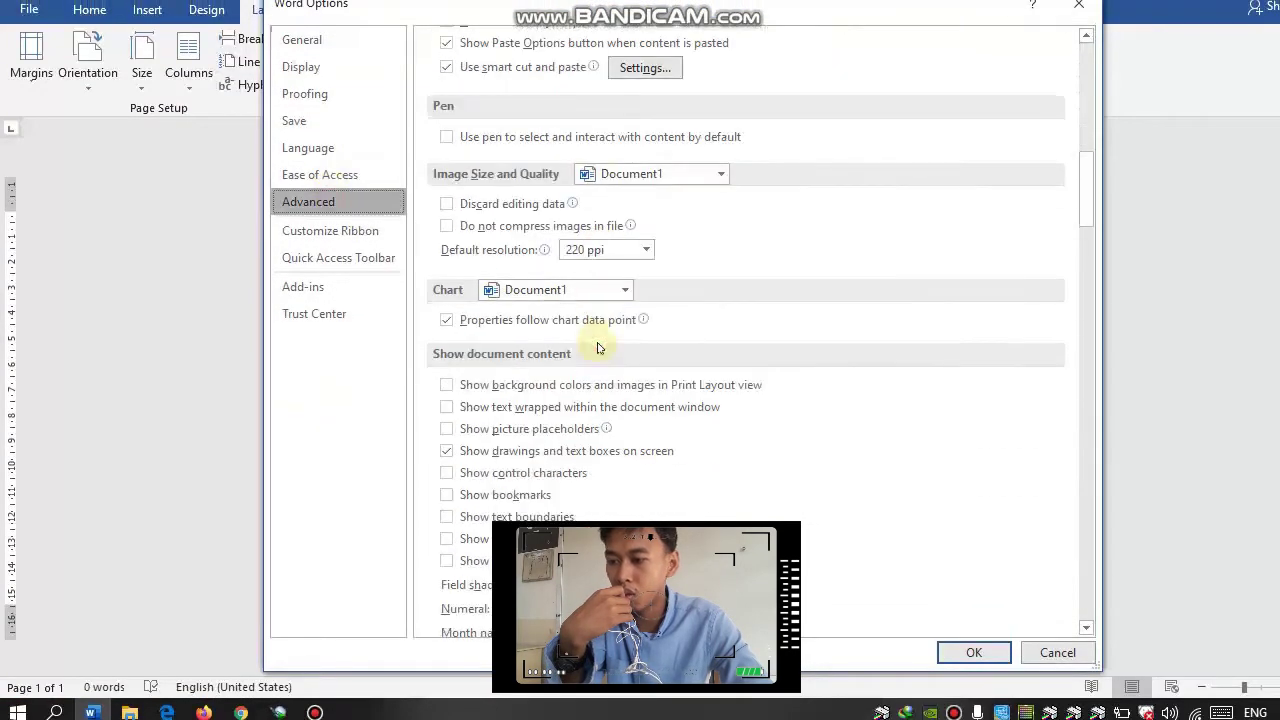
pyautogui.click(505, 512)
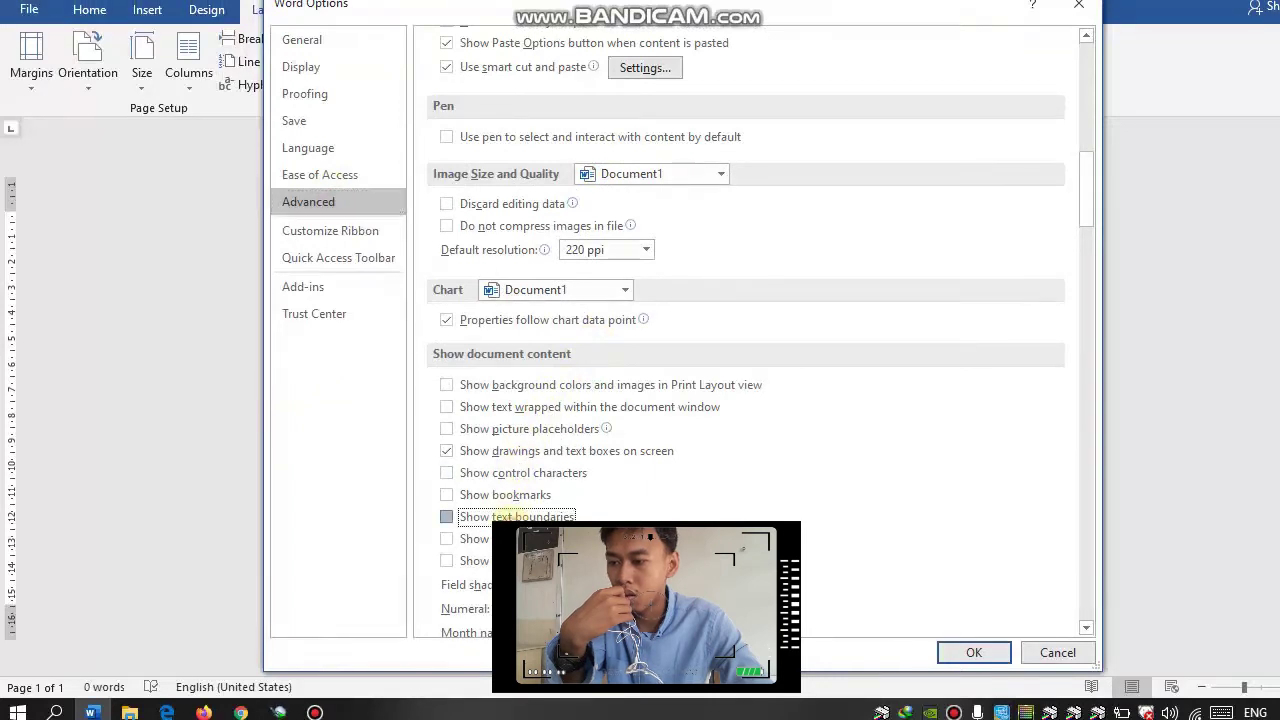
pyautogui.click(961, 644)
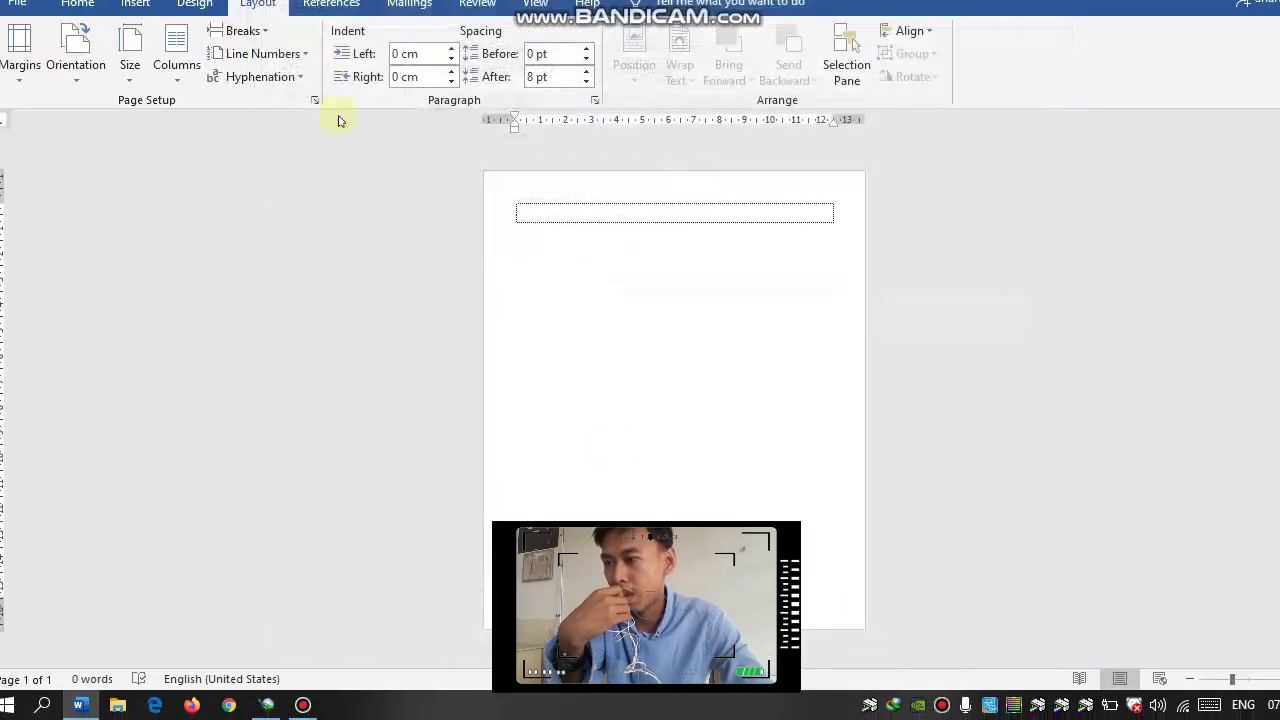
# Look over the paper size and margin presets and choose the Portrait orientation for the page
pyautogui.click(132, 44)
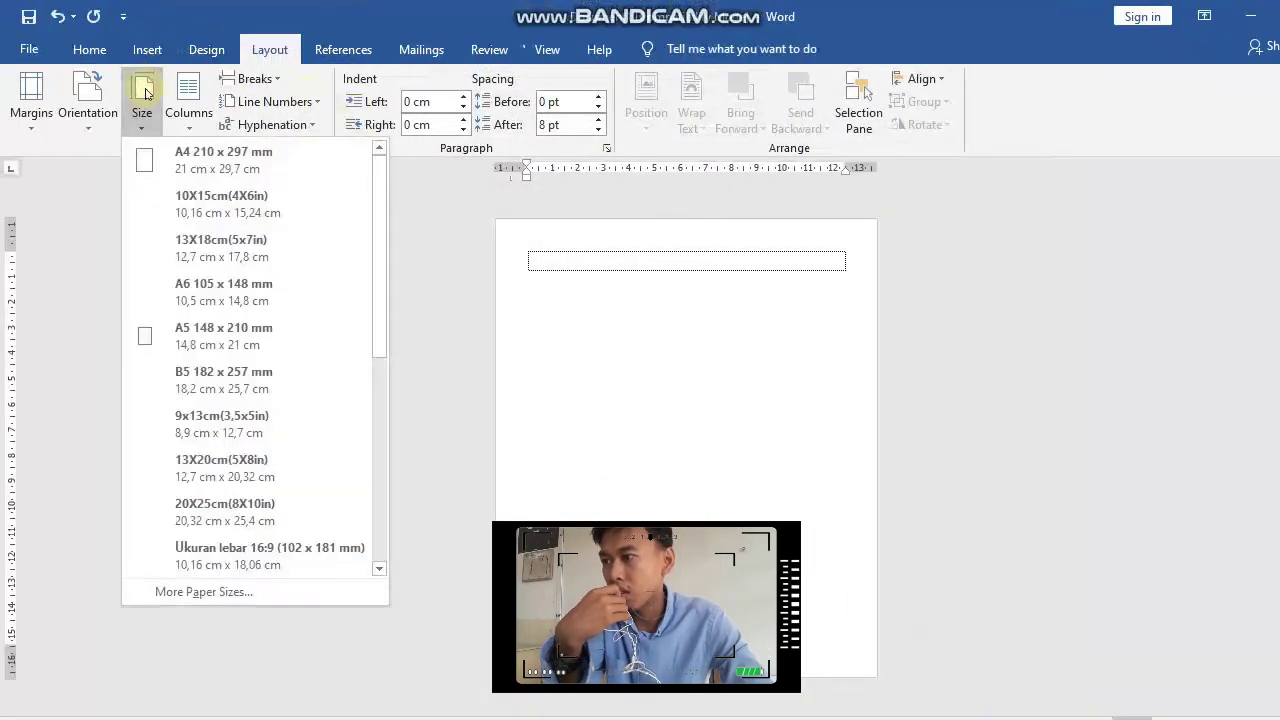
pyautogui.click(46, 106)
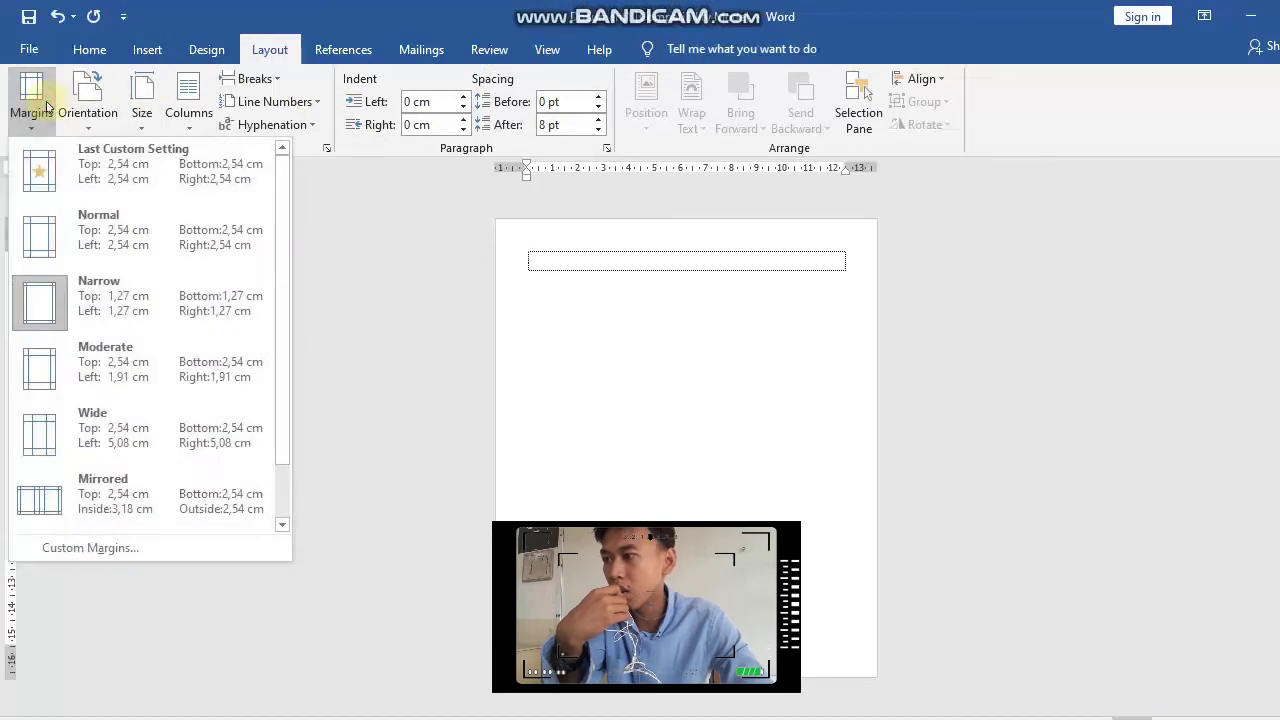
pyautogui.click(96, 116)
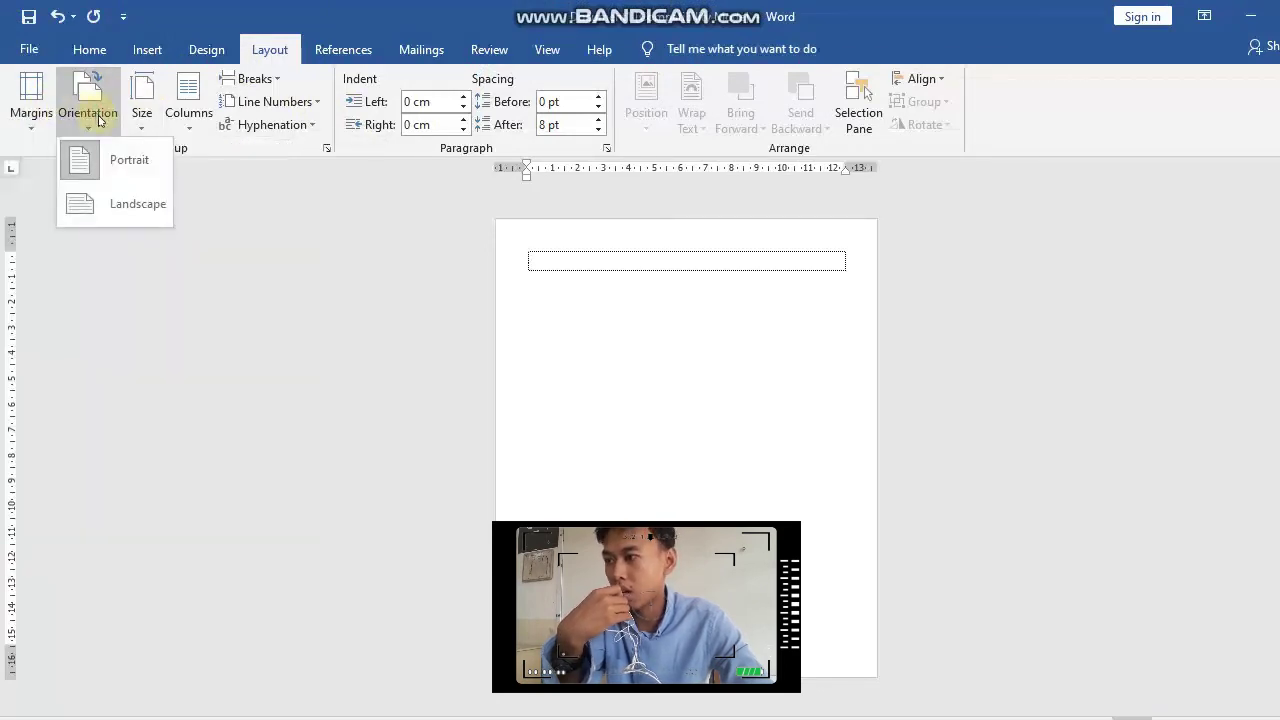
pyautogui.click(134, 170)
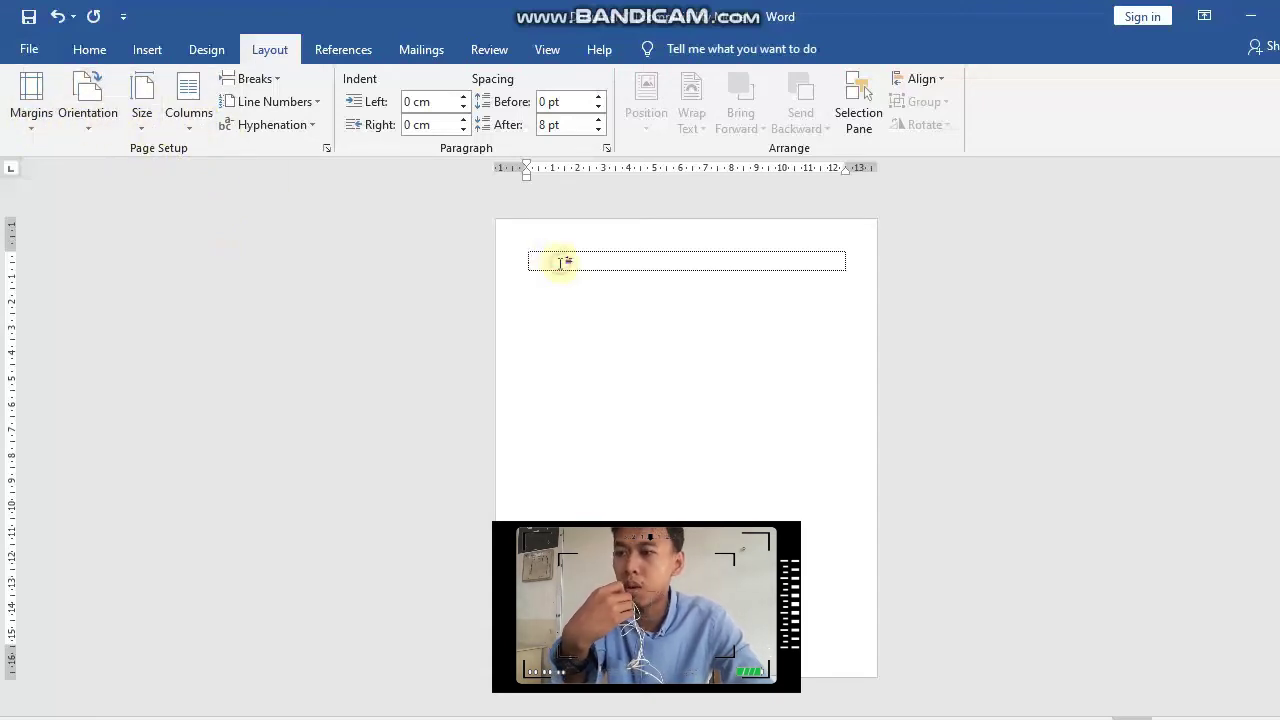
# Indent the first line of the empty paragraph to 2 cm on the ruler
pyautogui.click(100, 50)
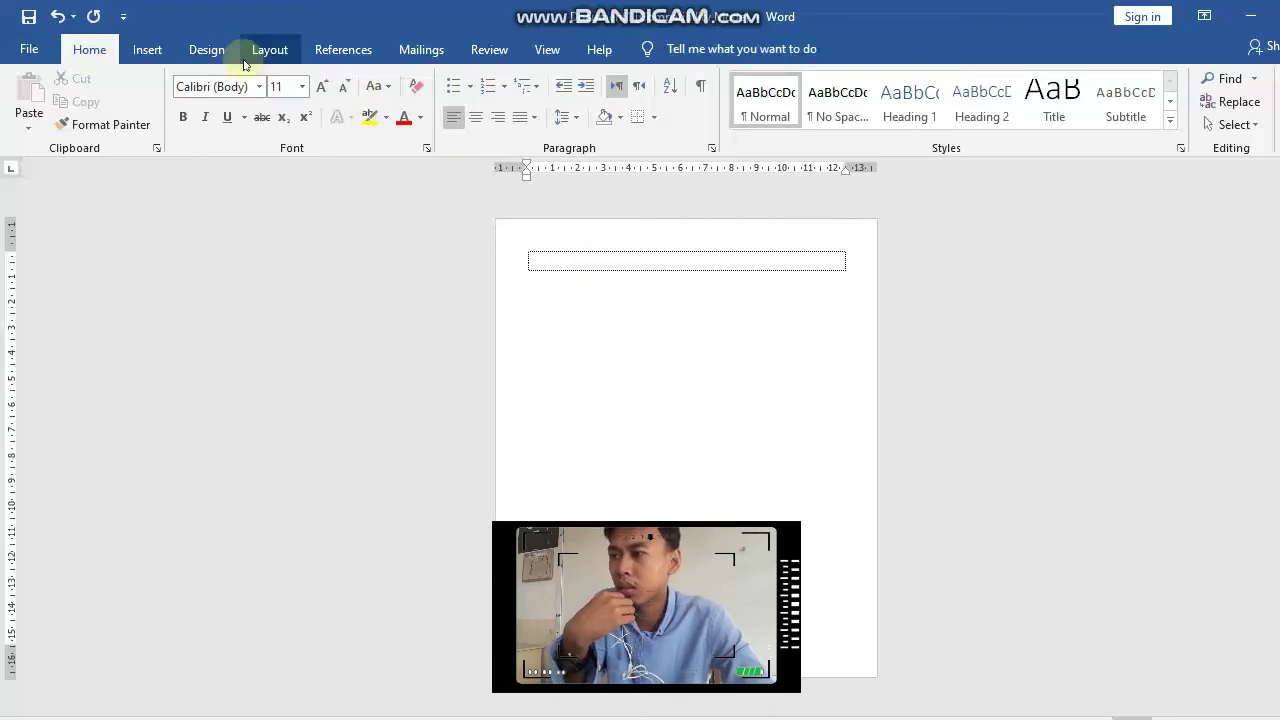
pyautogui.press('F1')
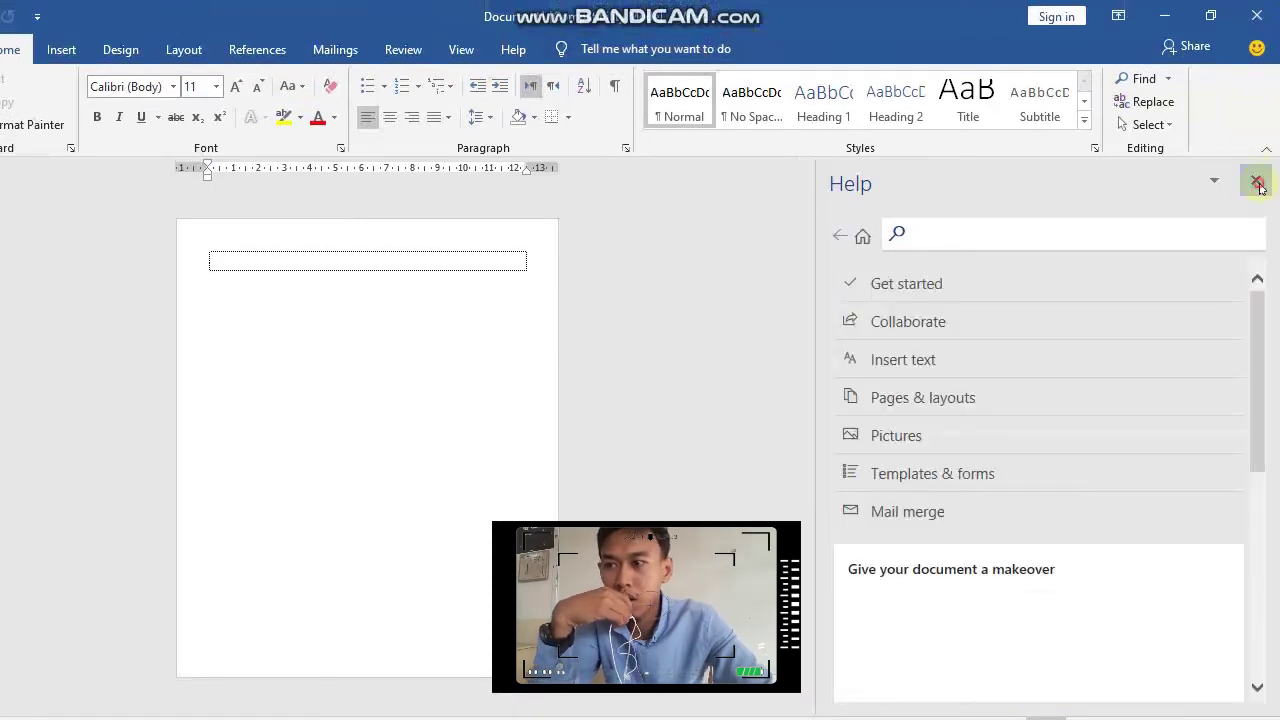
pyautogui.click(1257, 180)
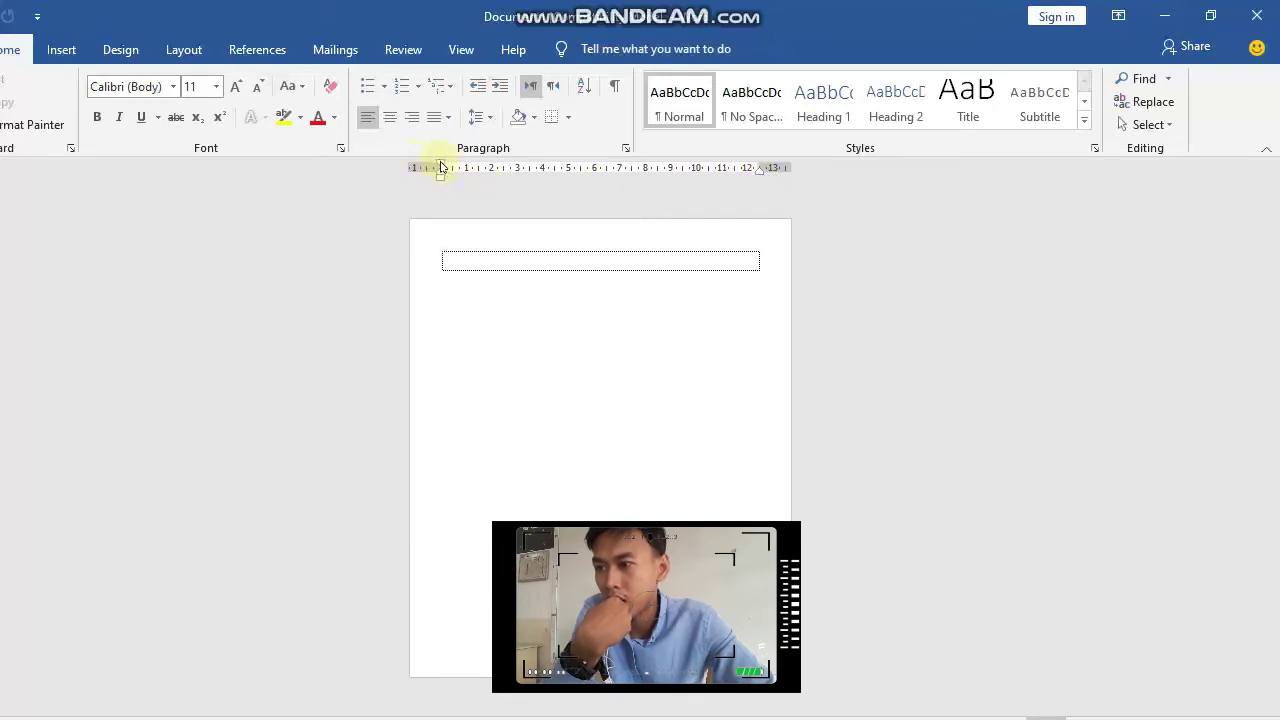
pyautogui.moveTo(446, 167); pyautogui.dragTo(491, 168)
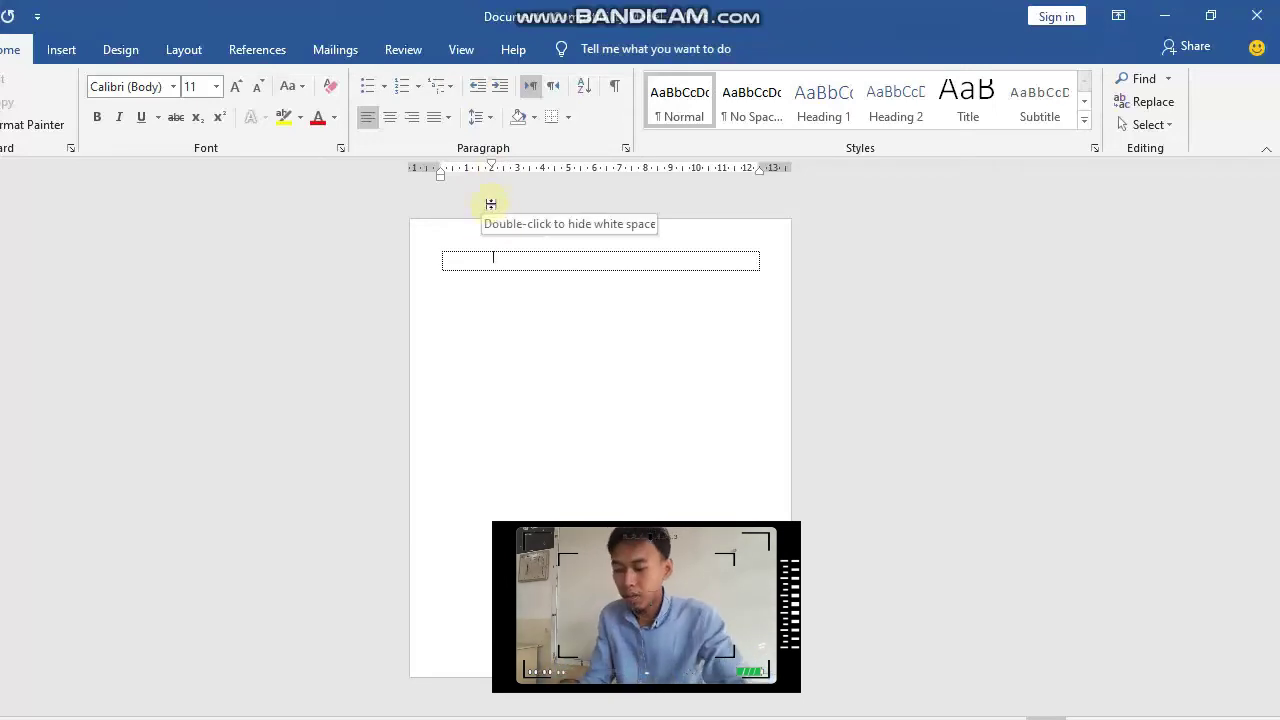
# Write "Marah itu datangnya dari setan, sedangkan setan diciptakan dari api dan air akan memadamkan api. Maka apabila" in the indented paragraph
pyautogui.write('Marah ')
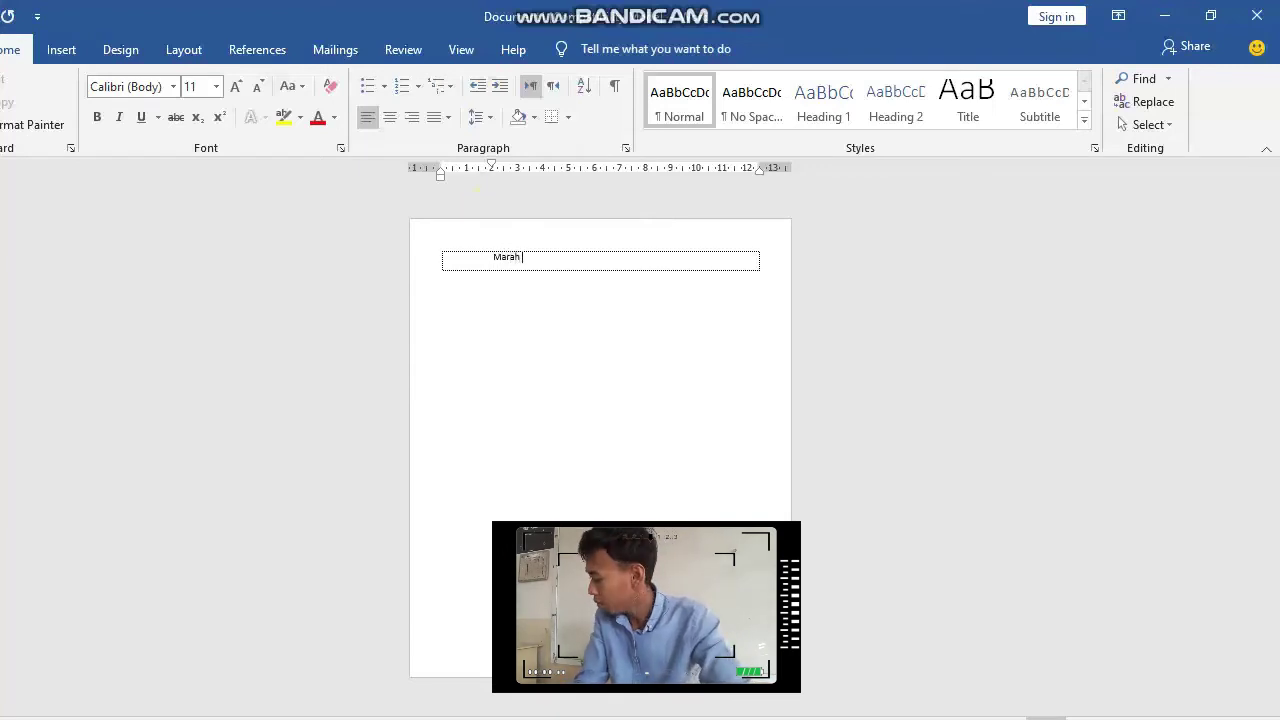
pyautogui.write('itu datangnya dari setan')
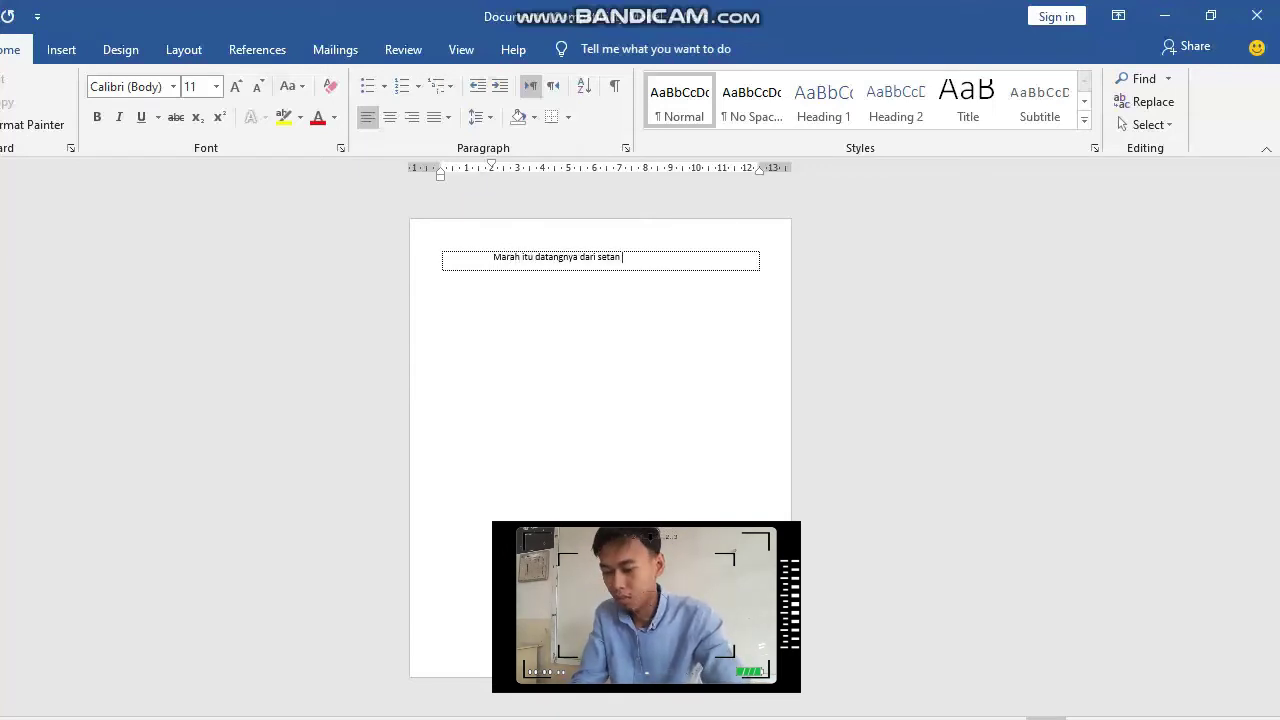
pyautogui.write(', sedangkan setan diciptakan')
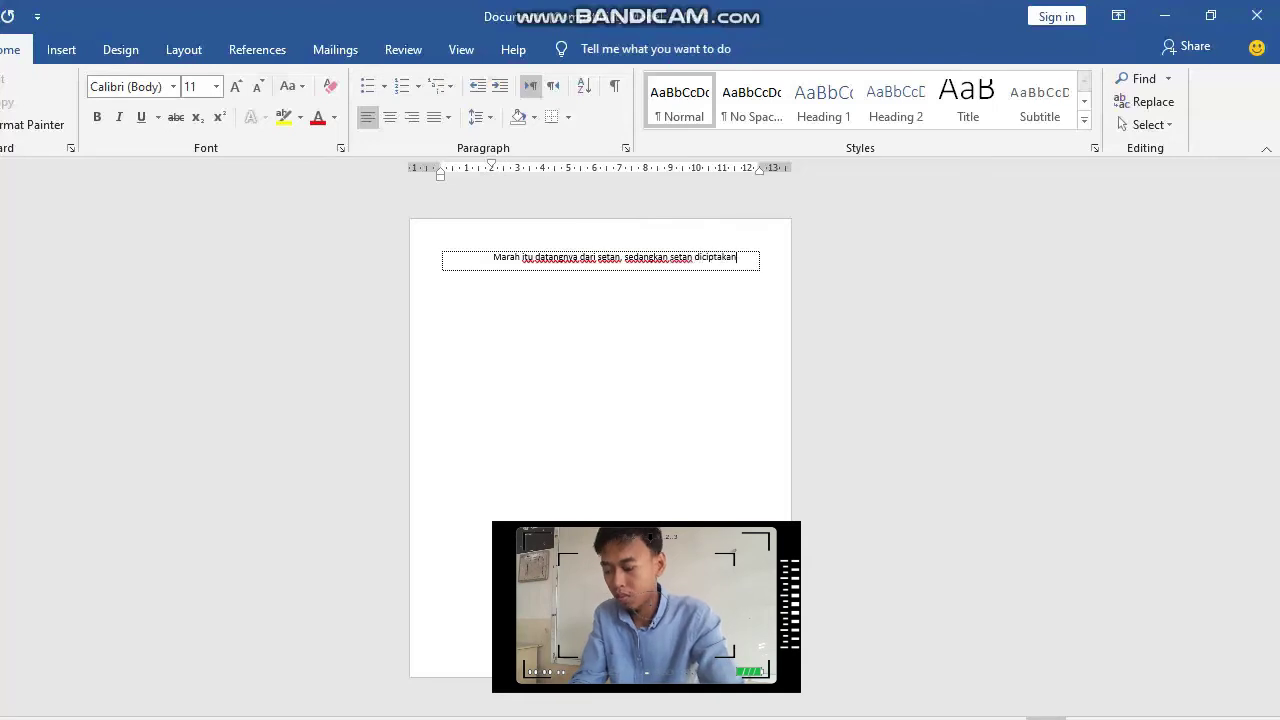
pyautogui.write(' dari api d')
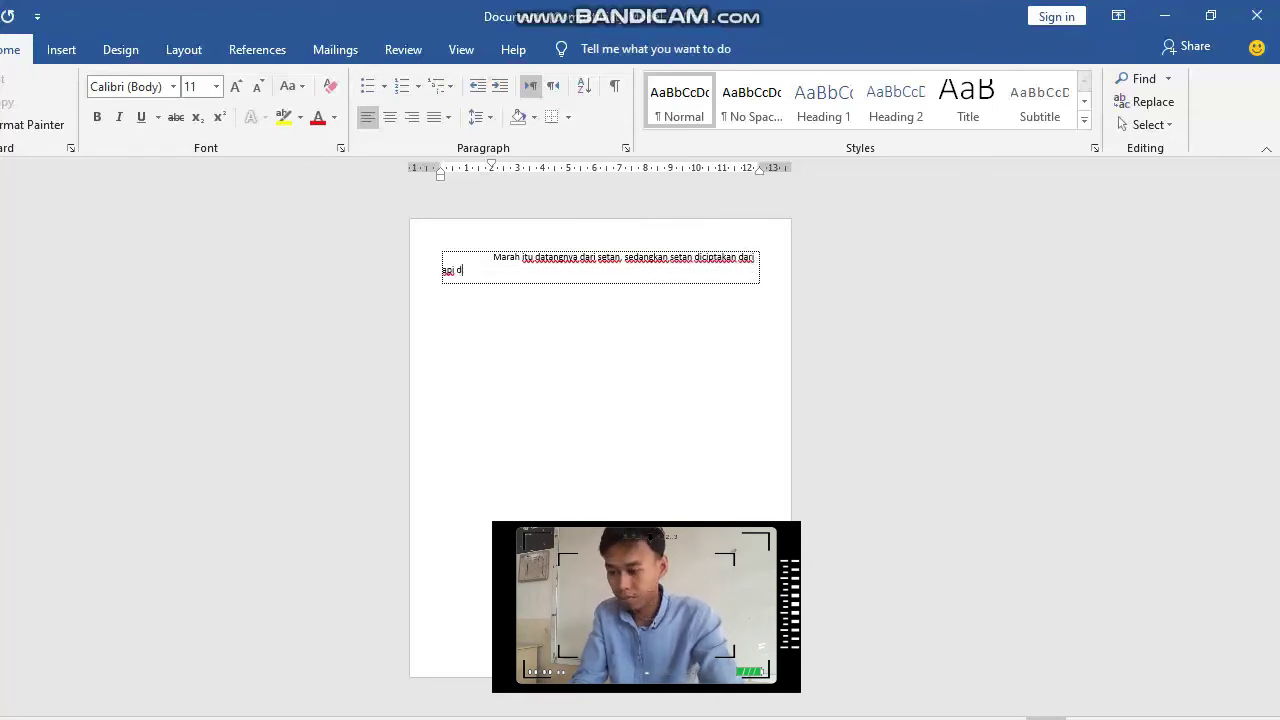
pyautogui.write('an air akan memadamkan')
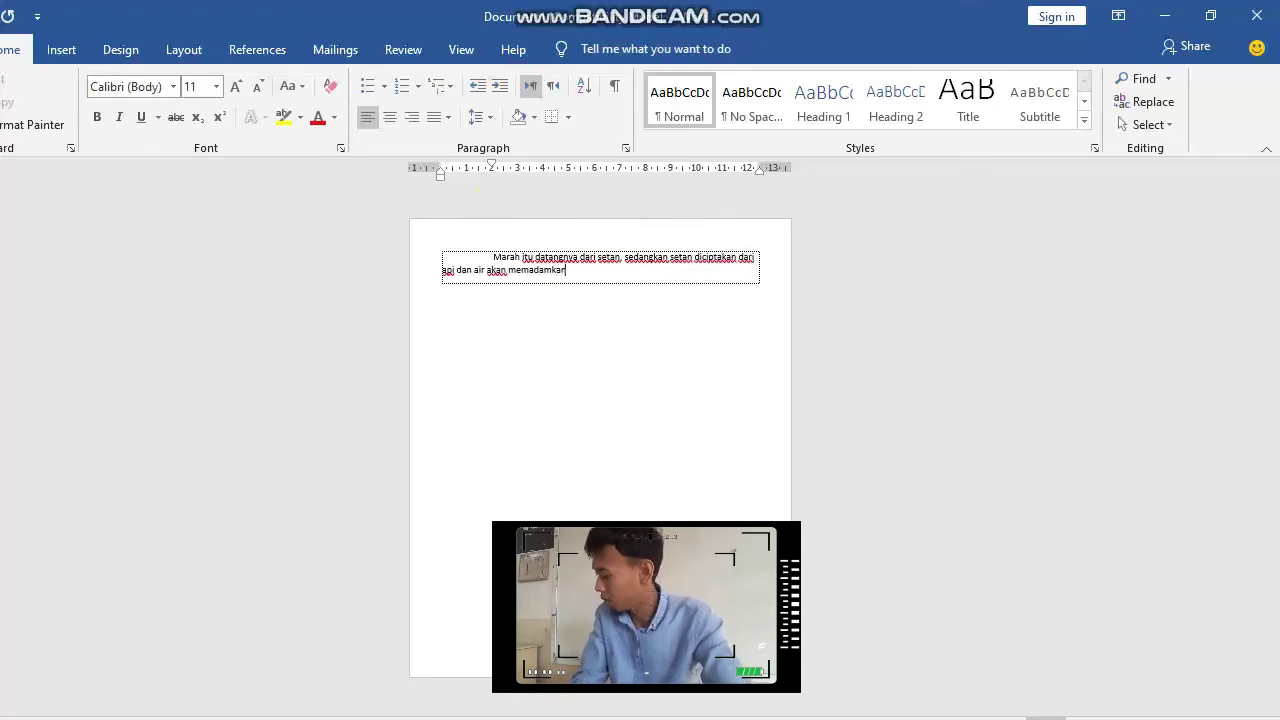
pyautogui.write(' api. Maka apabila')
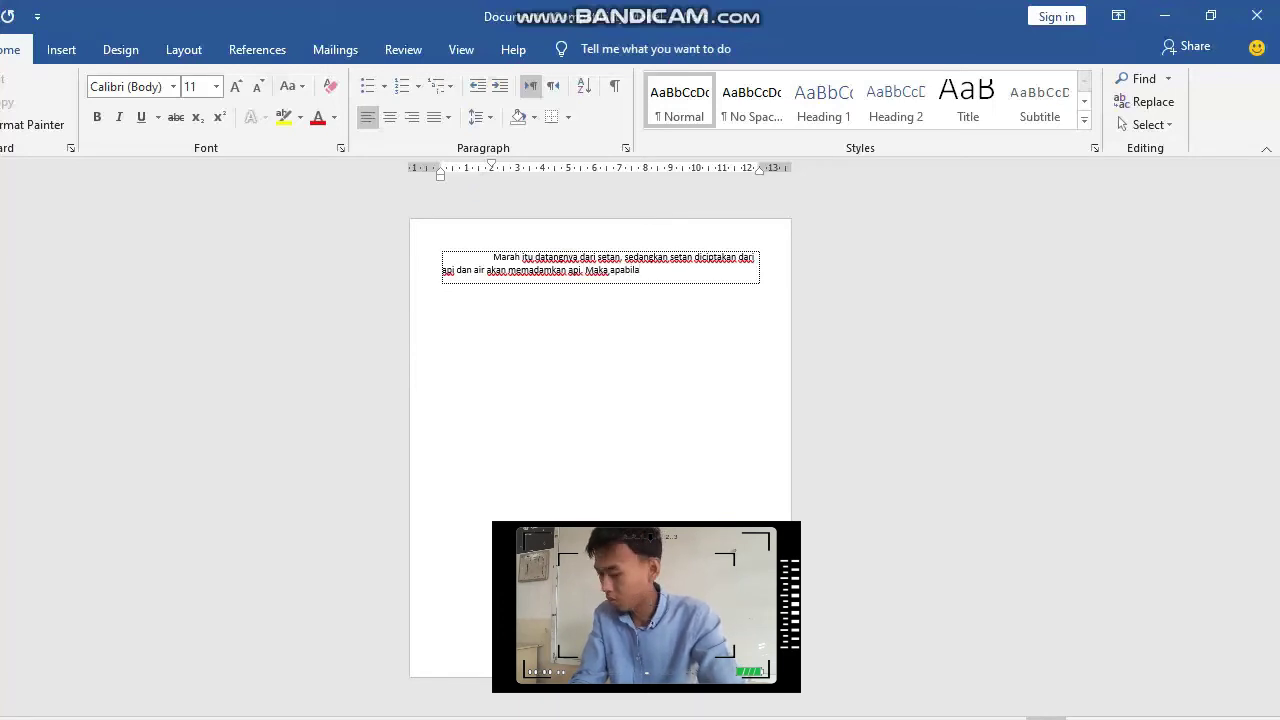
# Continue the paragraph with "salah seorang diantara kalian sedang marah, Berwhudulah" and enclose the whole text in quotation marks
pyautogui.scroll(5, 806, 303)
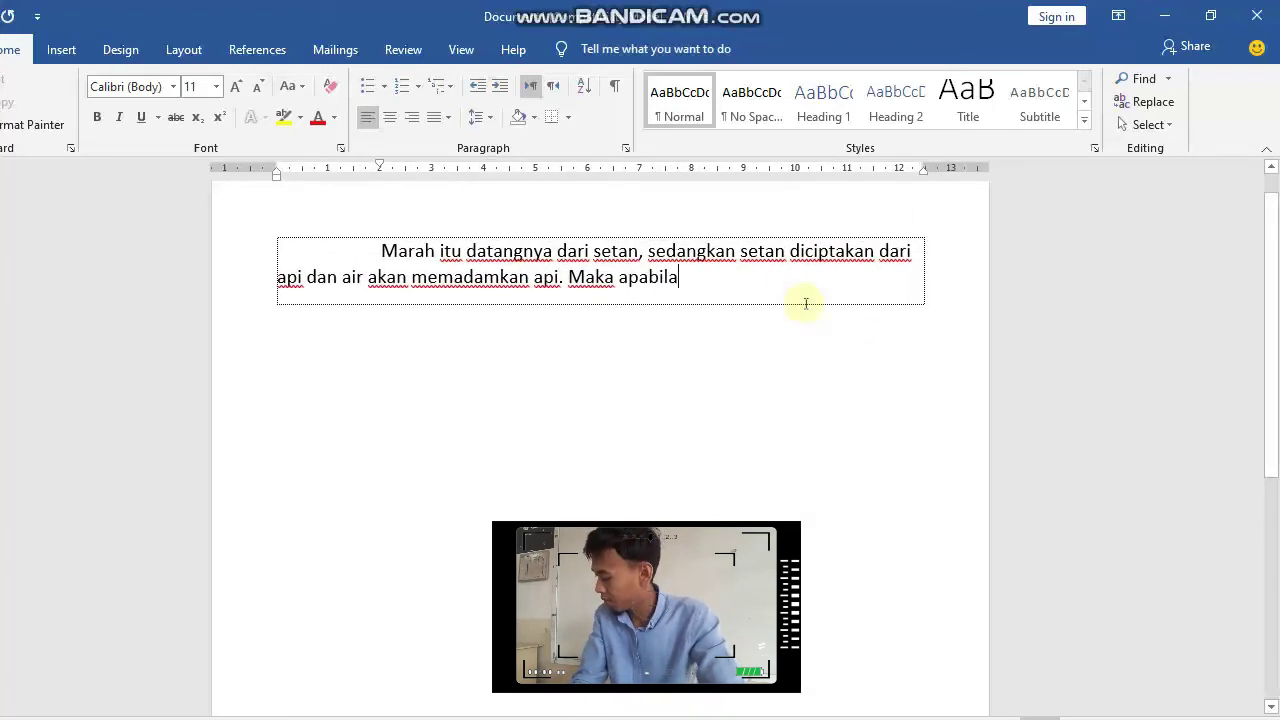
pyautogui.write('bila salah seorang')
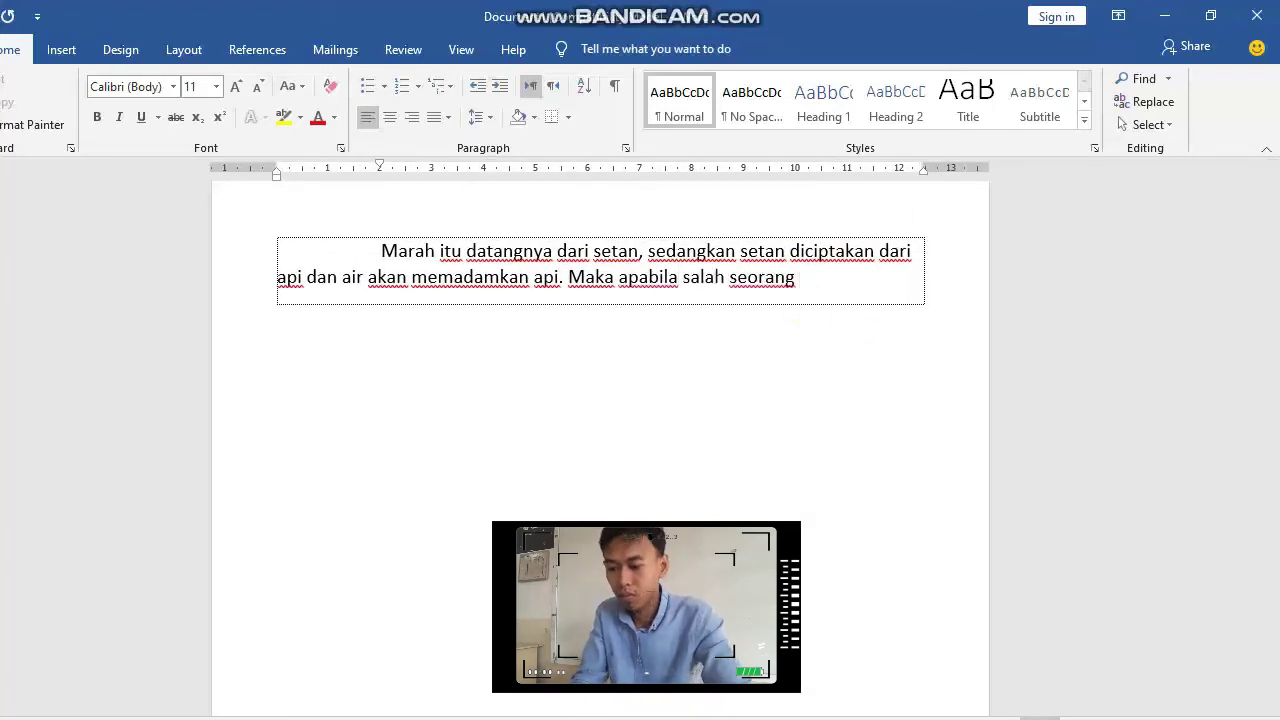
pyautogui.write(' diantara kalian sedang ma')
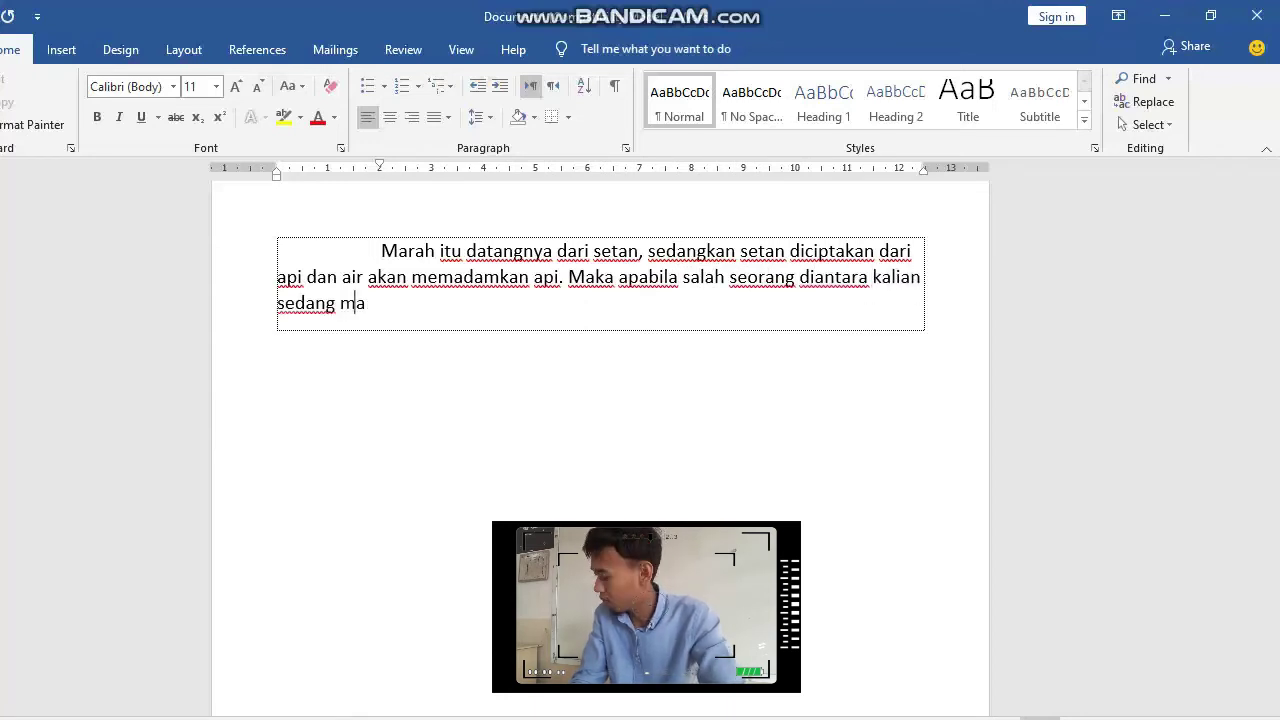
pyautogui.write('rah, Berwhudulah"')
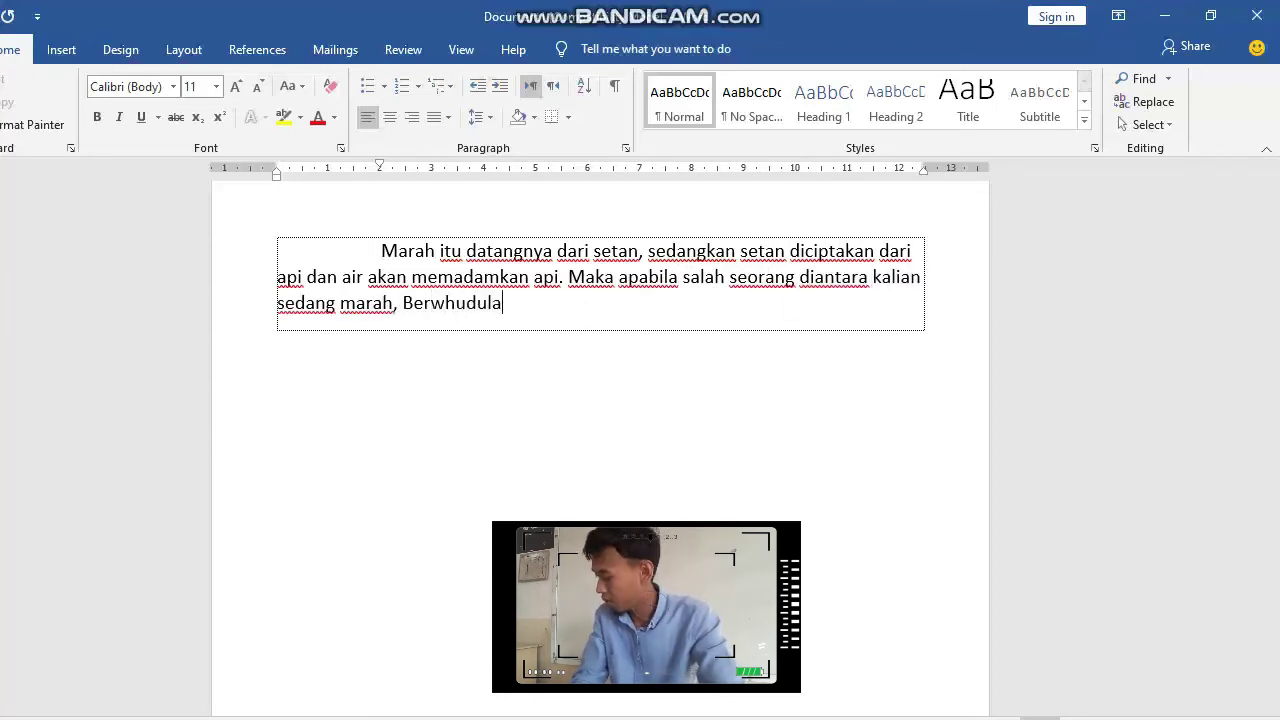
pyautogui.click(376, 245)
pyautogui.write('"')
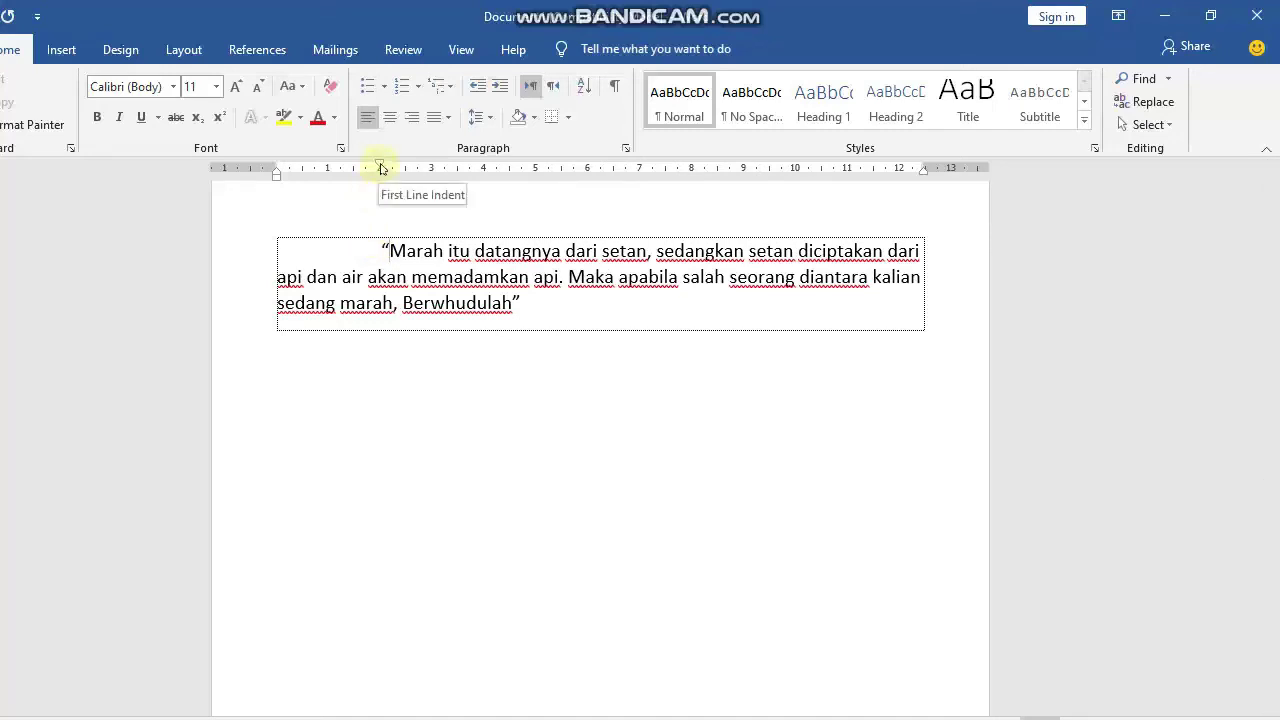
# Reduce the paragraph's first-line indent in stages to 1.5 cm, 1 cm and finally zero
pyautogui.moveTo(381, 168)
pyautogui.mouseDown()
pyautogui.moveTo(339, 167)
pyautogui.moveTo(372, 171)
pyautogui.moveTo(337, 177)
pyautogui.moveTo(356, 178)
pyautogui.mouseUp()
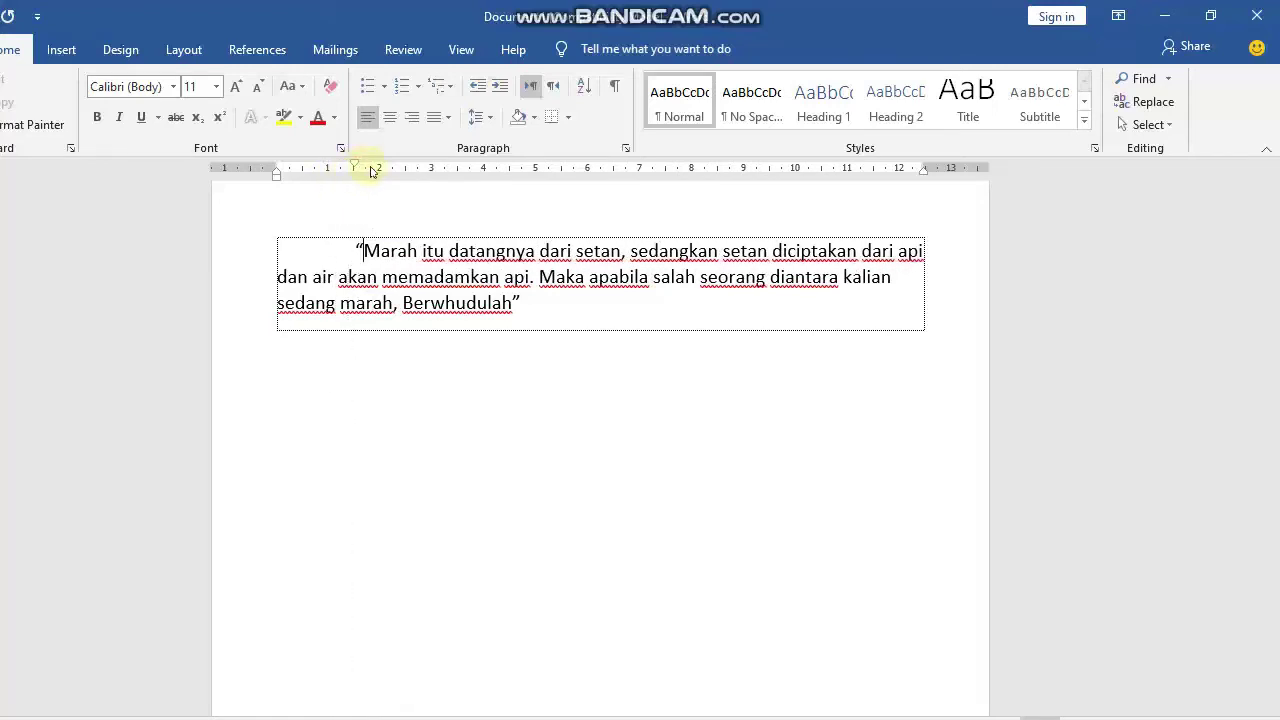
pyautogui.moveTo(357, 164)
pyautogui.mouseDown()
pyautogui.moveTo(378, 166)
pyautogui.moveTo(323, 181)
pyautogui.mouseUp()
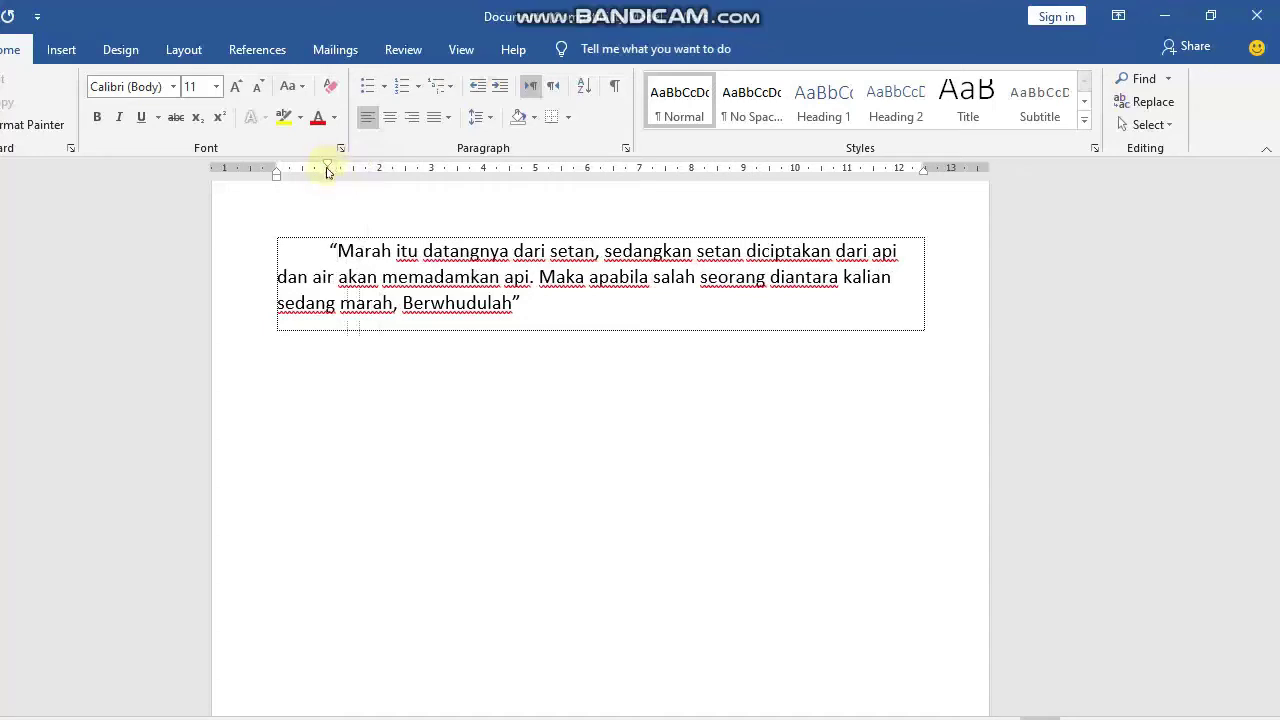
pyautogui.moveTo(328, 167)
pyautogui.mouseDown()
pyautogui.moveTo(264, 186)
pyautogui.moveTo(334, 181)
pyautogui.mouseUp()
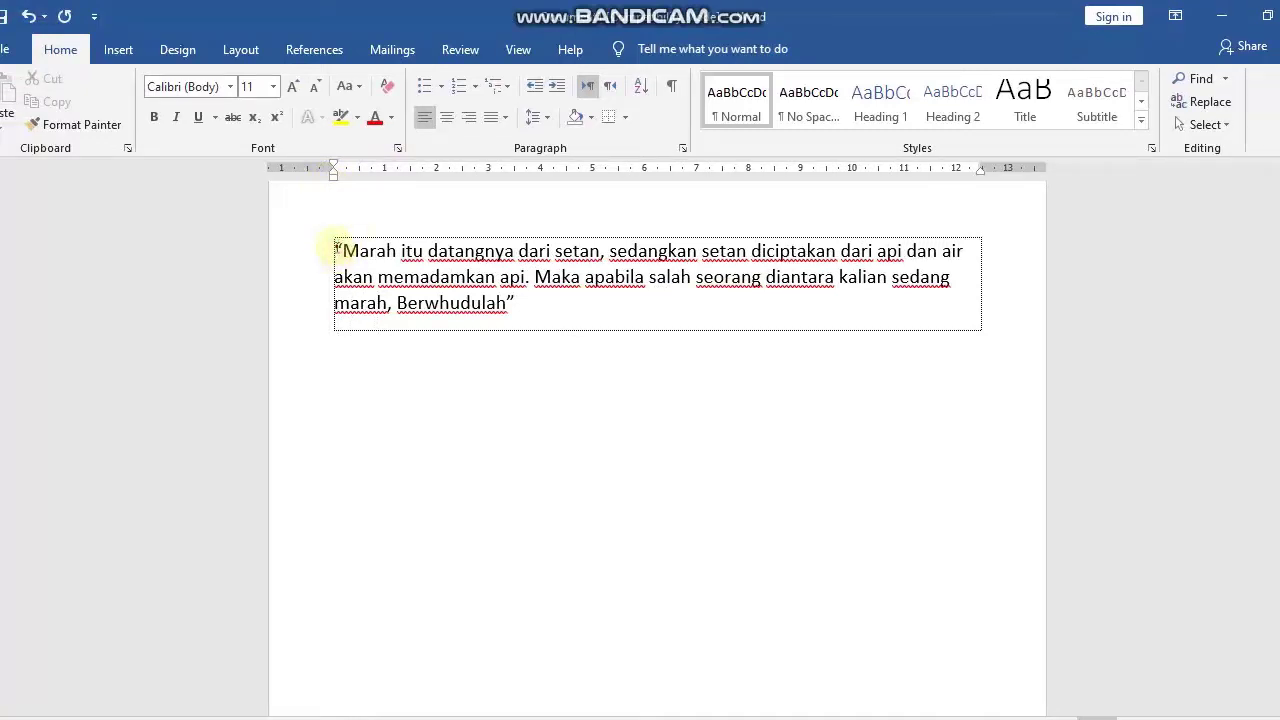
# Indent the first line by one tab stop, and try a second tab indent on the whole paragraph before undoing it
pyautogui.press('Tab')
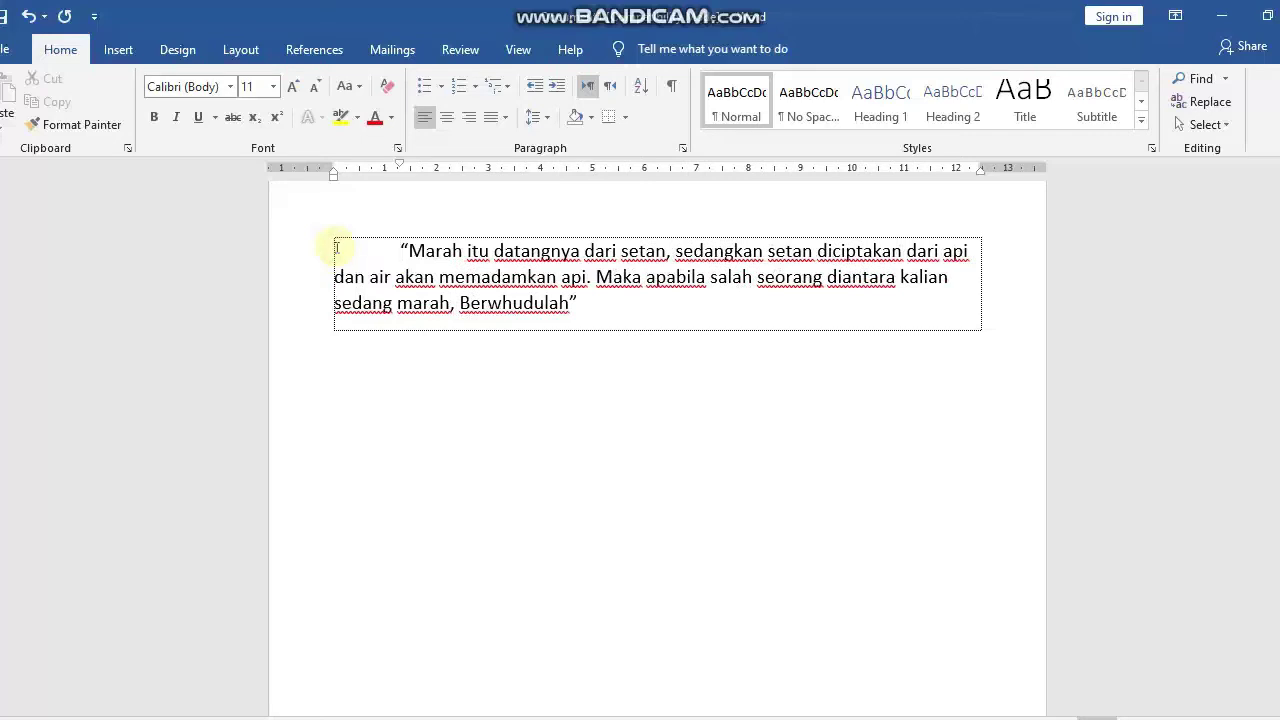
pyautogui.press('Tab')
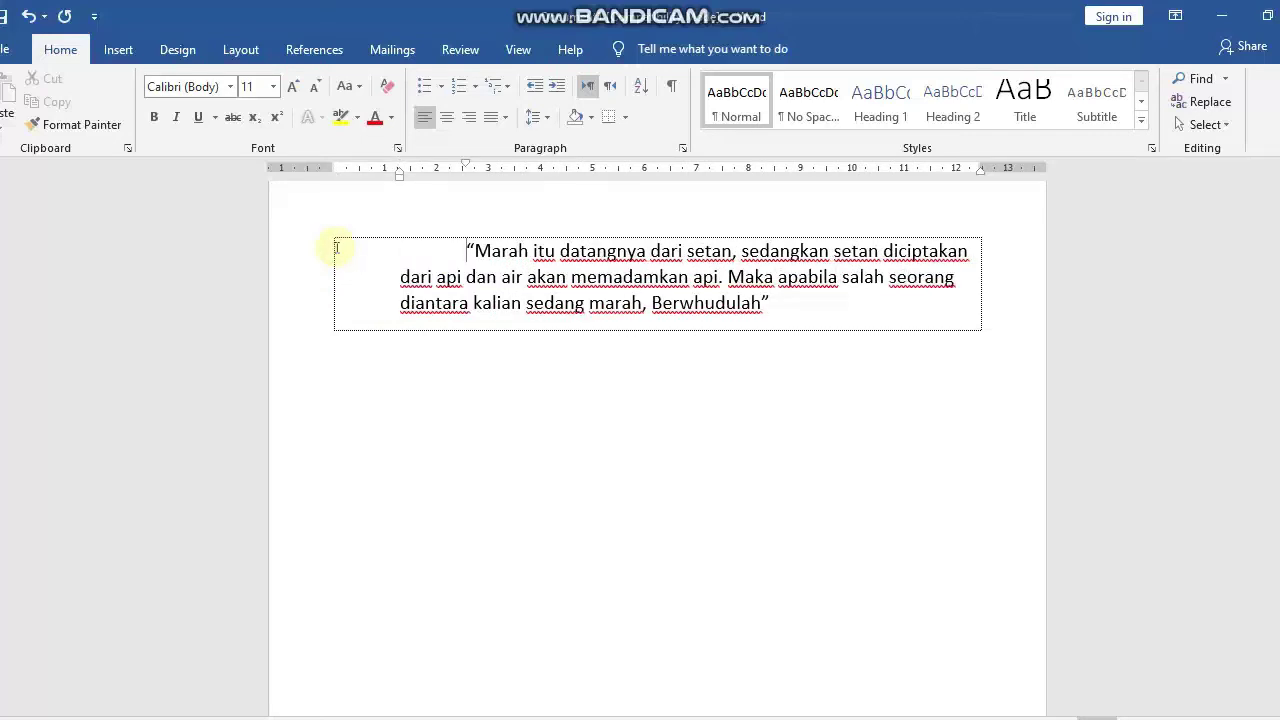
pyautogui.hotkey('ctrl', 'z')
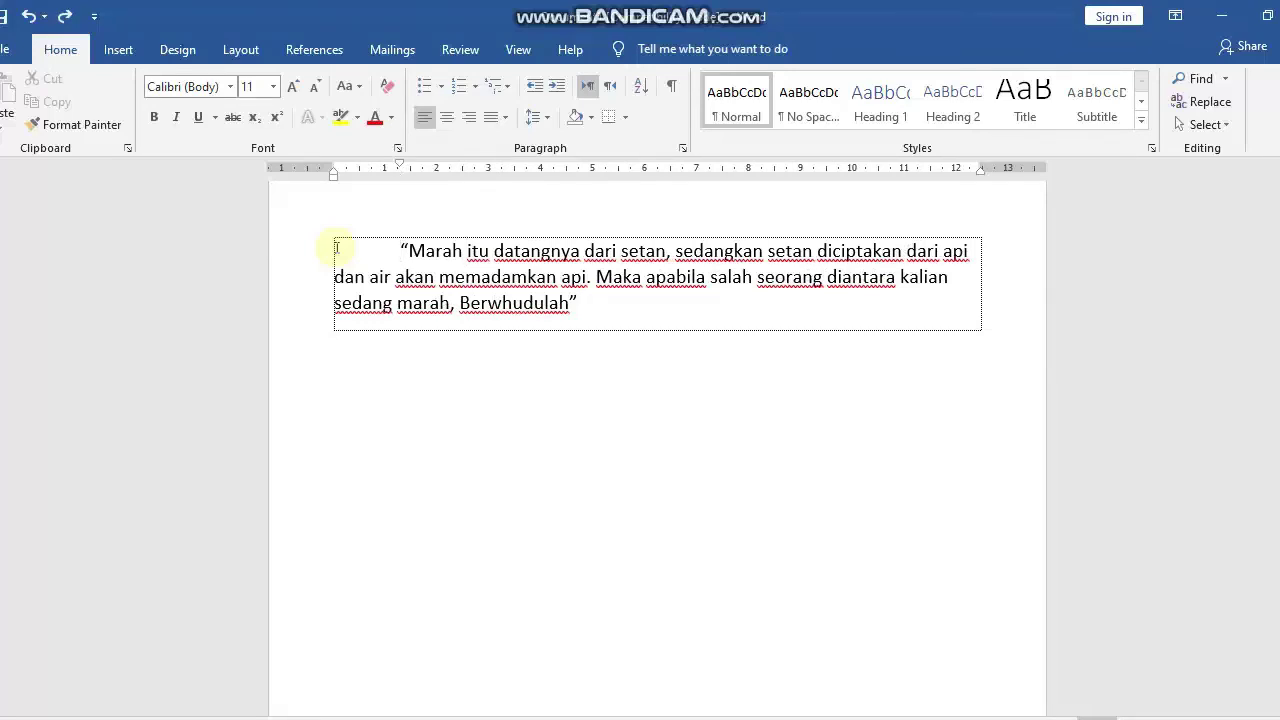
# Adjust the paragraph's indents on the ruler: first line to 1 cm, left to 1 cm and right to about 10.75 cm
pyautogui.moveTo(400, 164)
pyautogui.mouseDown()
pyautogui.moveTo(428, 172)
pyautogui.moveTo(394, 177)
pyautogui.moveTo(460, 197)
pyautogui.moveTo(431, 198)
pyautogui.moveTo(477, 197)
pyautogui.moveTo(386, 186)
pyautogui.mouseUp()
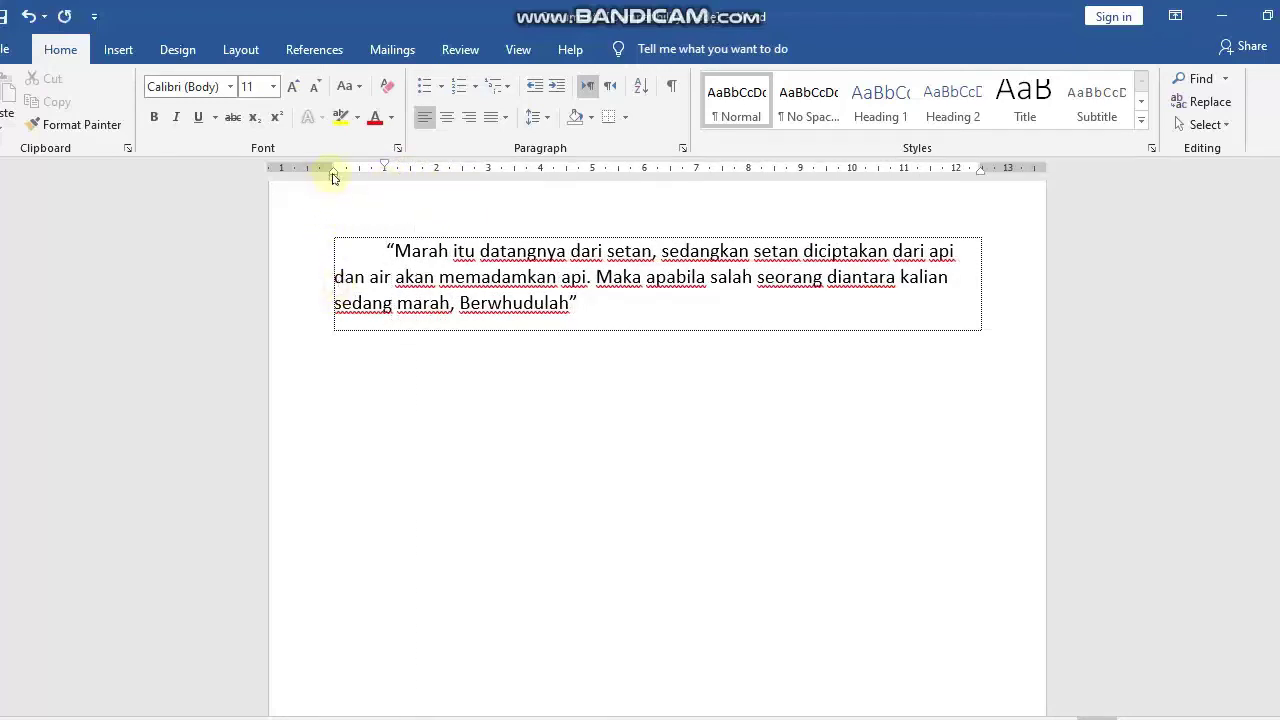
pyautogui.moveTo(335, 175)
pyautogui.mouseDown()
pyautogui.moveTo(385, 185)
pyautogui.moveTo(386, 168)
pyautogui.moveTo(421, 170)
pyautogui.mouseUp()
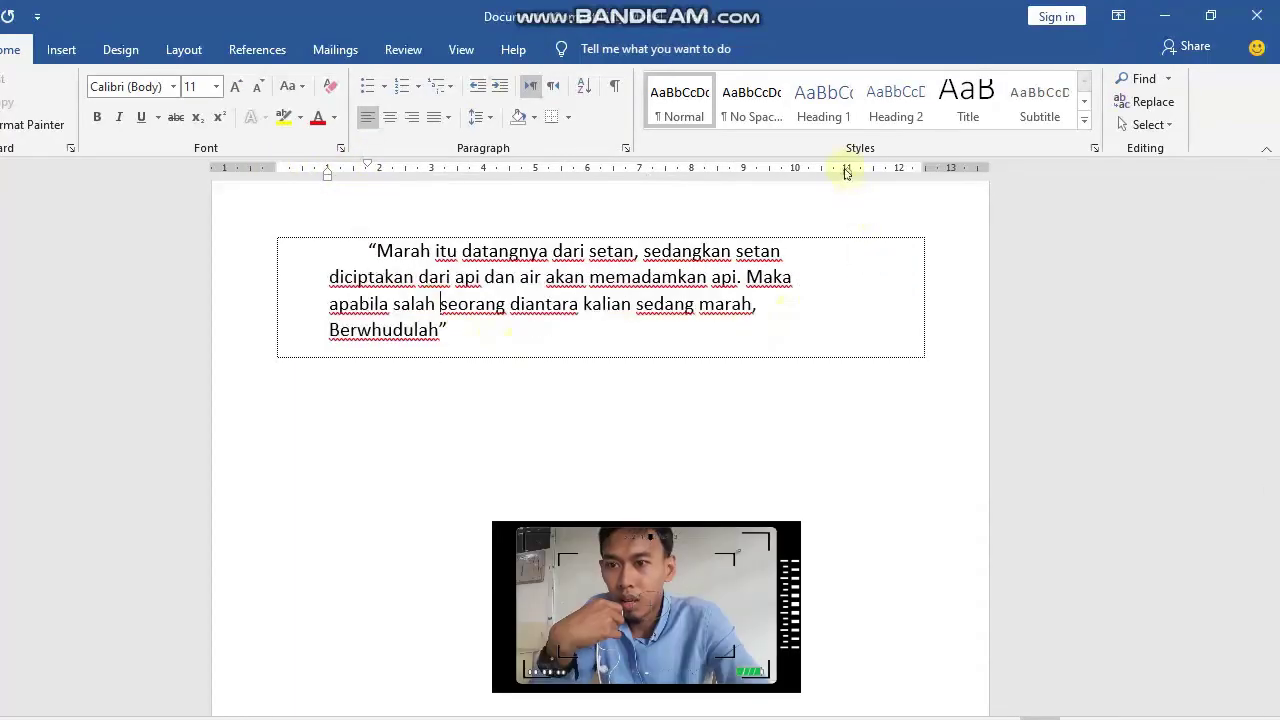
pyautogui.moveTo(847, 168)
pyautogui.mouseDown()
pyautogui.moveTo(914, 197)
pyautogui.moveTo(837, 209)
pyautogui.mouseUp()
# Delete the first letter of "apabila" and justify the whole paragraph after trying centre, right and left alignment
pyautogui.click(800, 277)
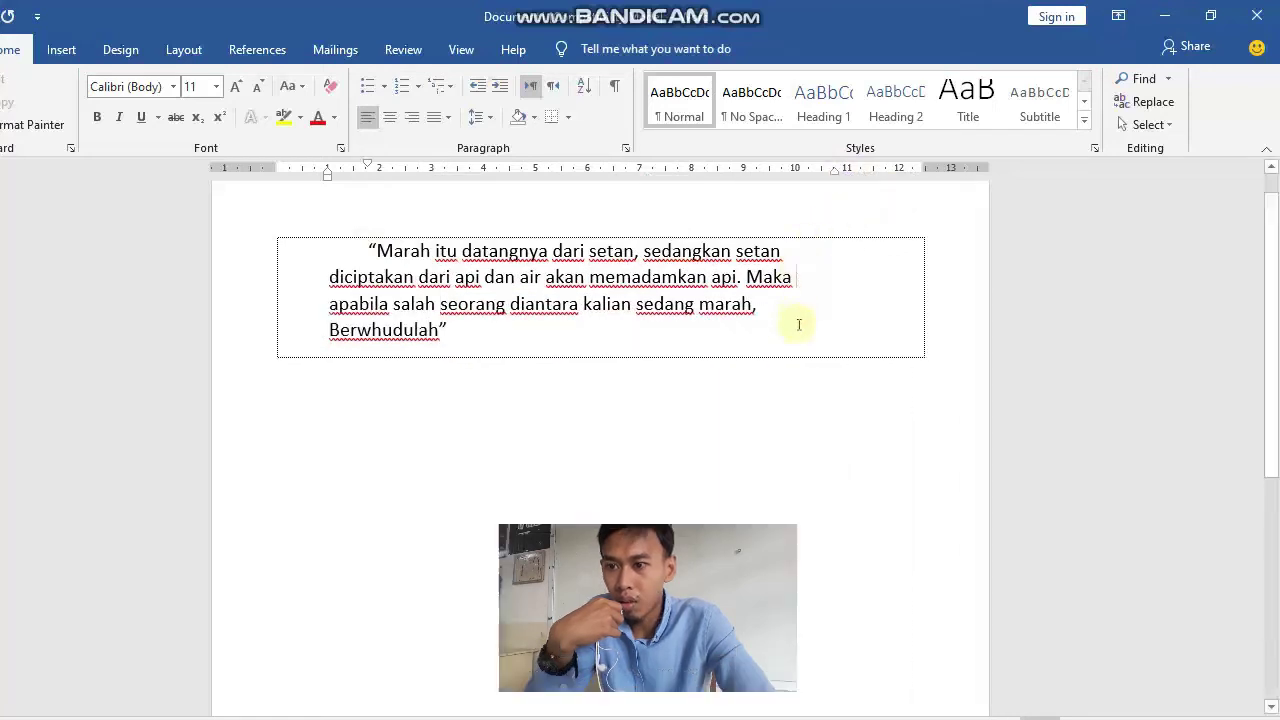
pyautogui.press('Delete')
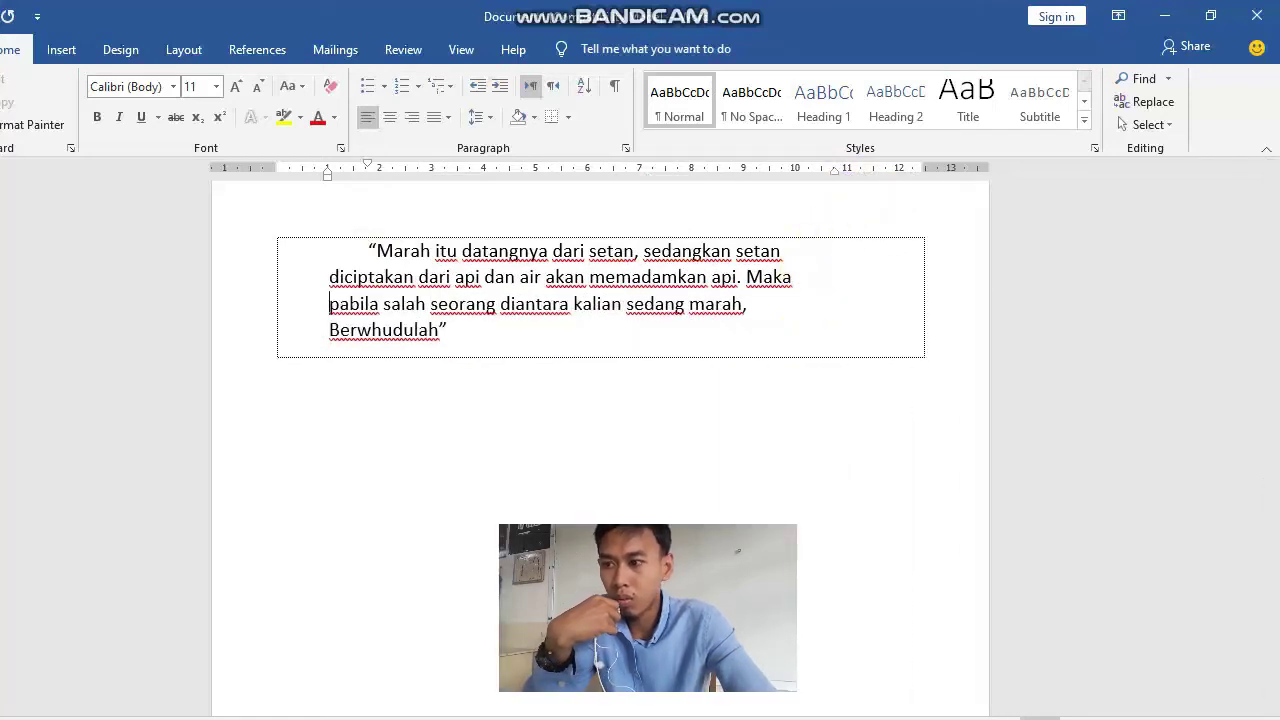
pyautogui.moveTo(817, 347); pyautogui.dragTo(371, 251)
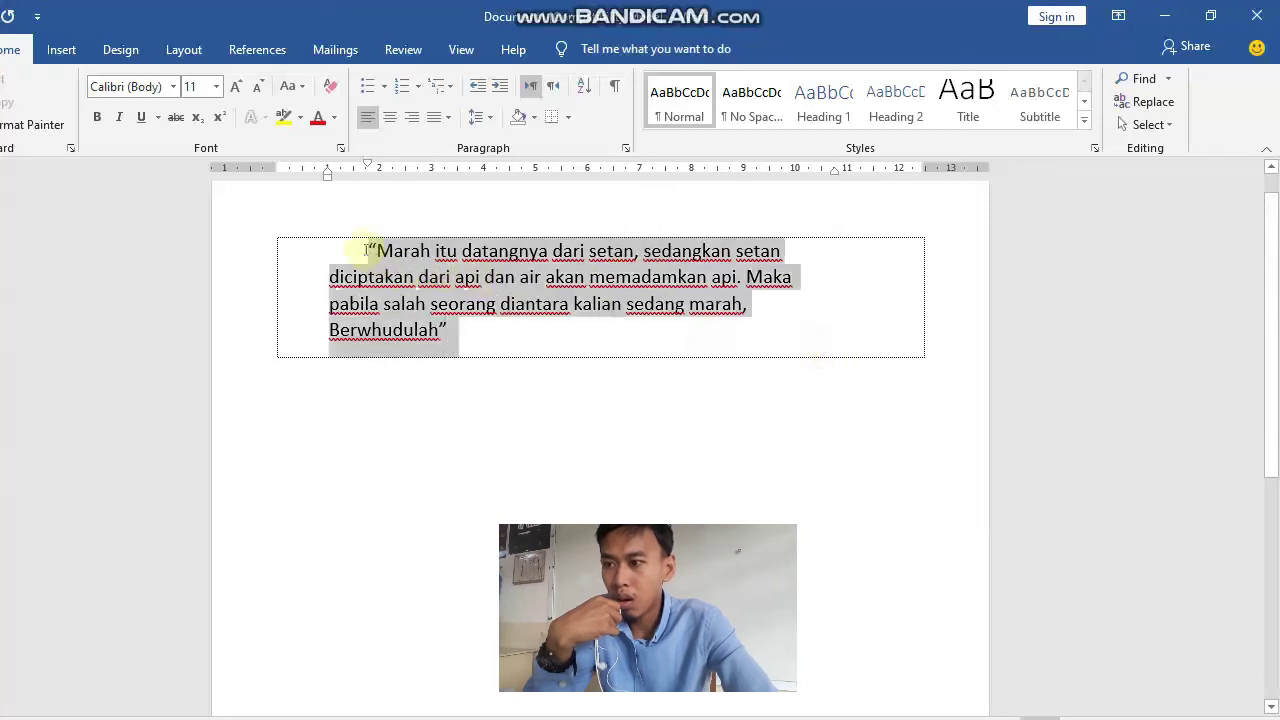
pyautogui.click(390, 119)
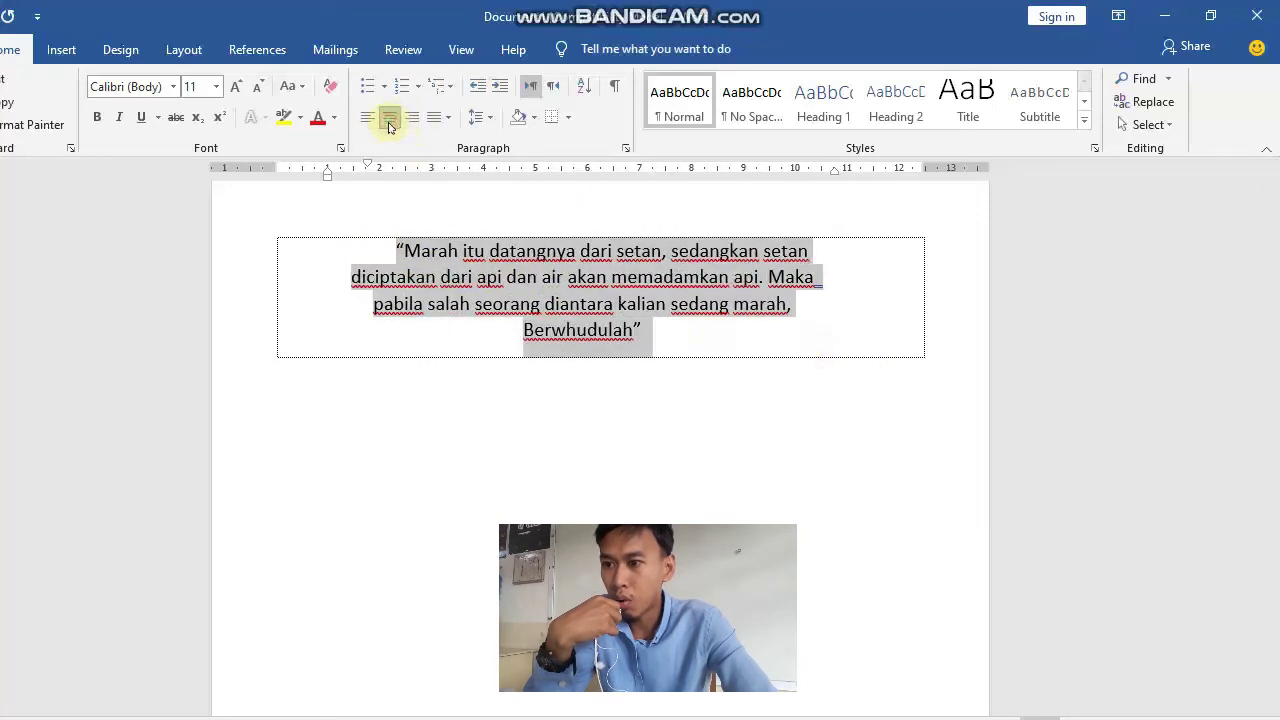
pyautogui.click(411, 119)
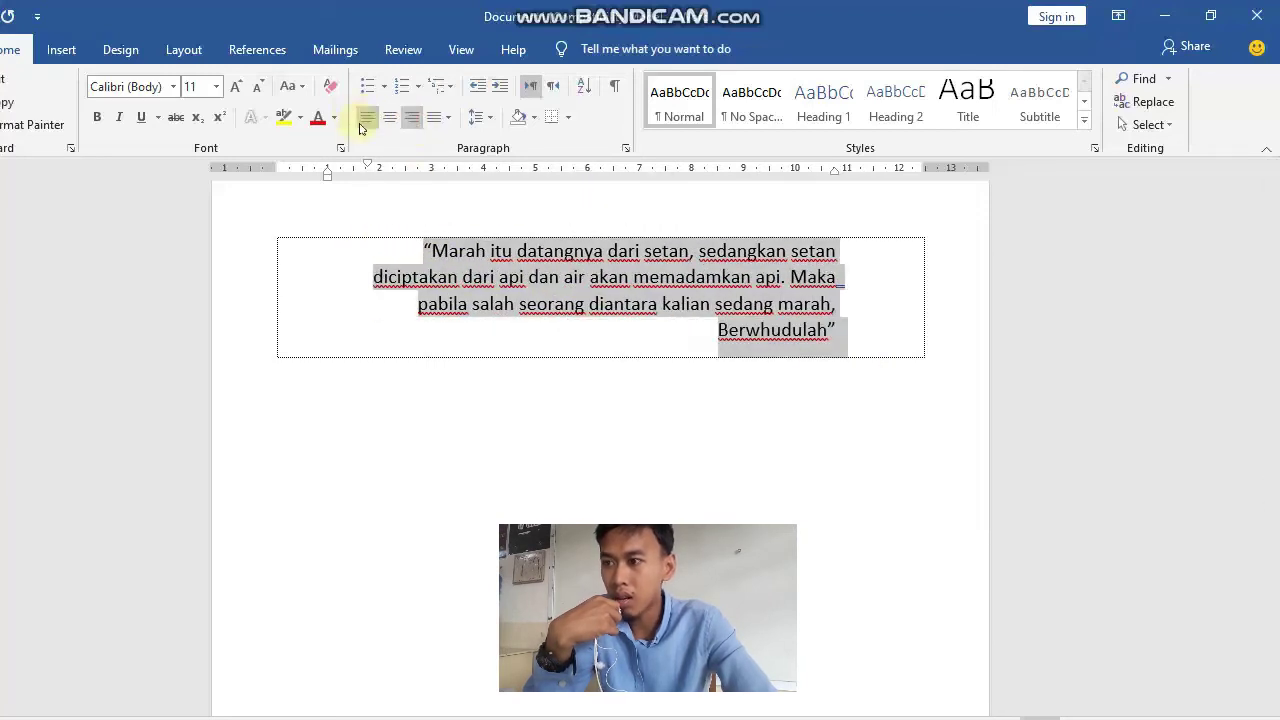
pyautogui.click(366, 119)
pyautogui.click(434, 124)
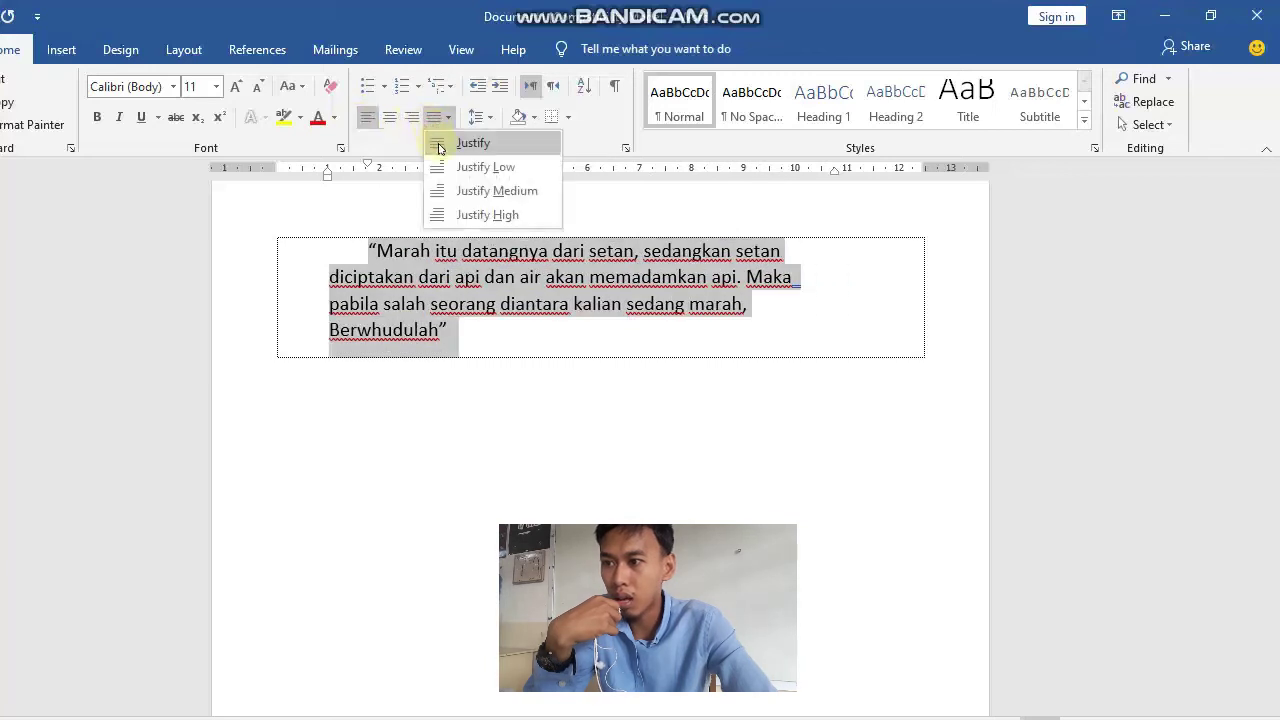
pyautogui.click(437, 141)
# Turn the paragraph's justification off and back on to compare it with left alignment
pyautogui.click(757, 279)
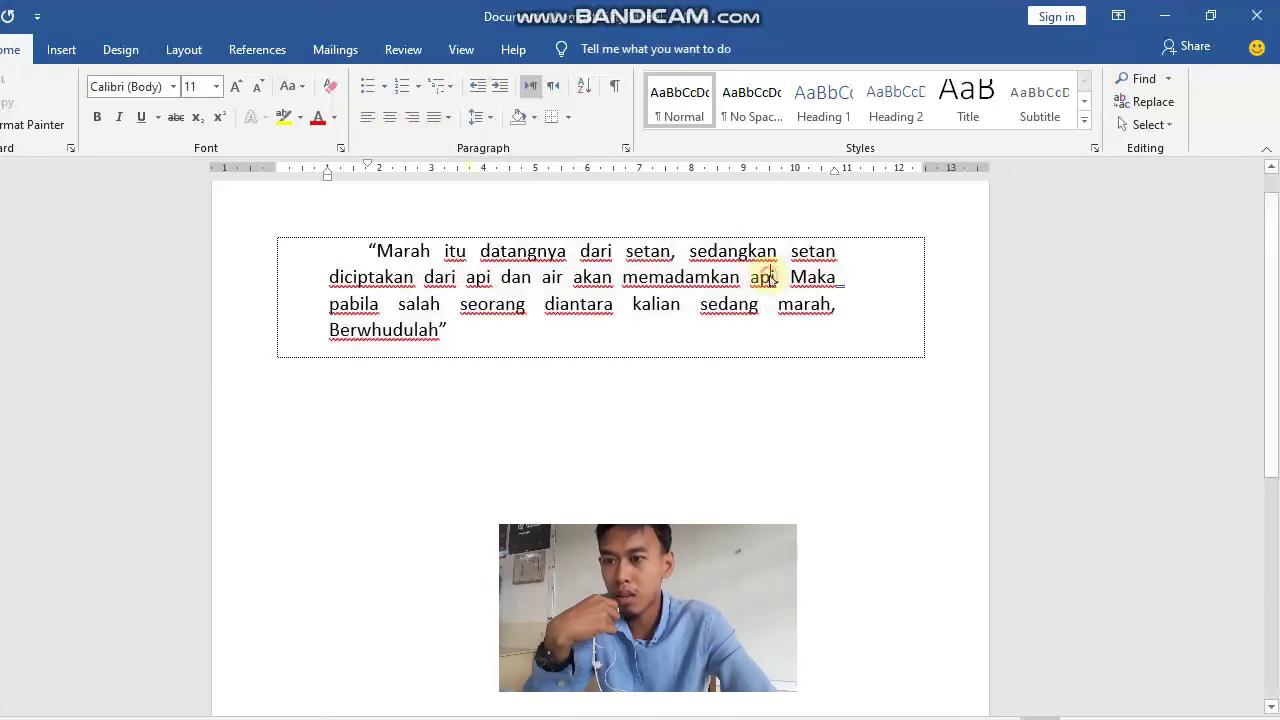
pyautogui.click(843, 277)
pyautogui.click(446, 120)
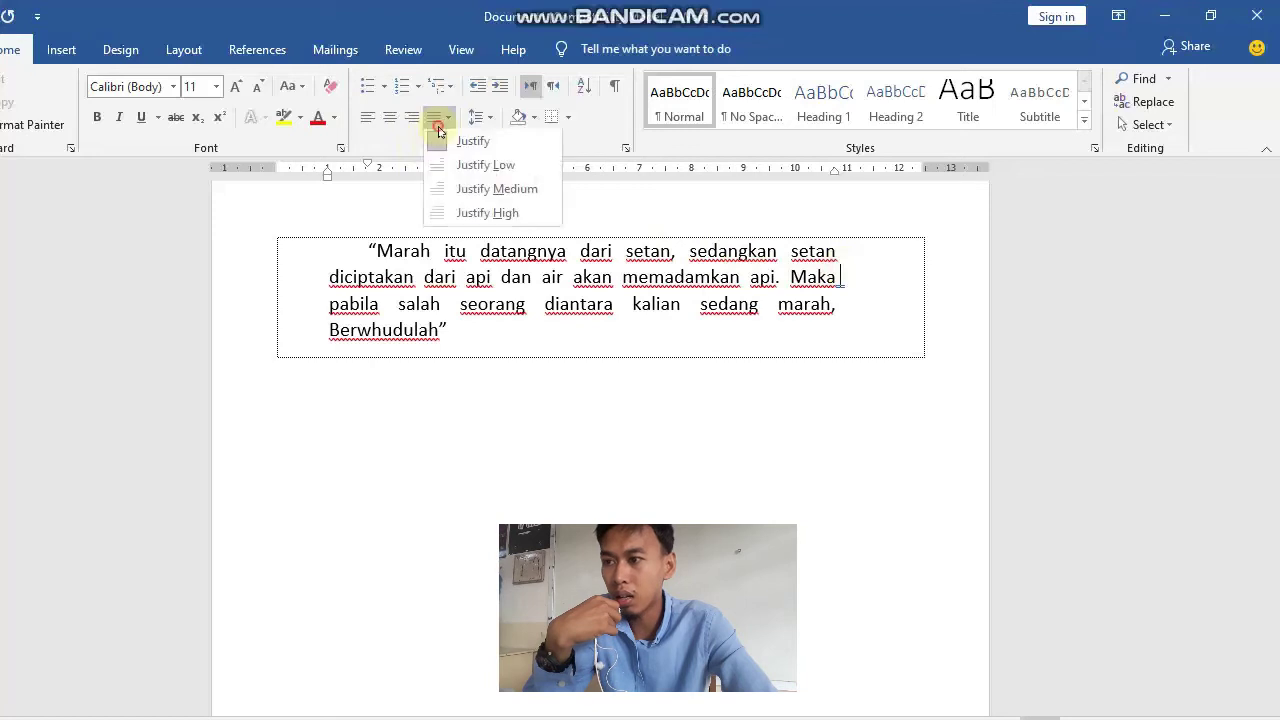
pyautogui.click(453, 143)
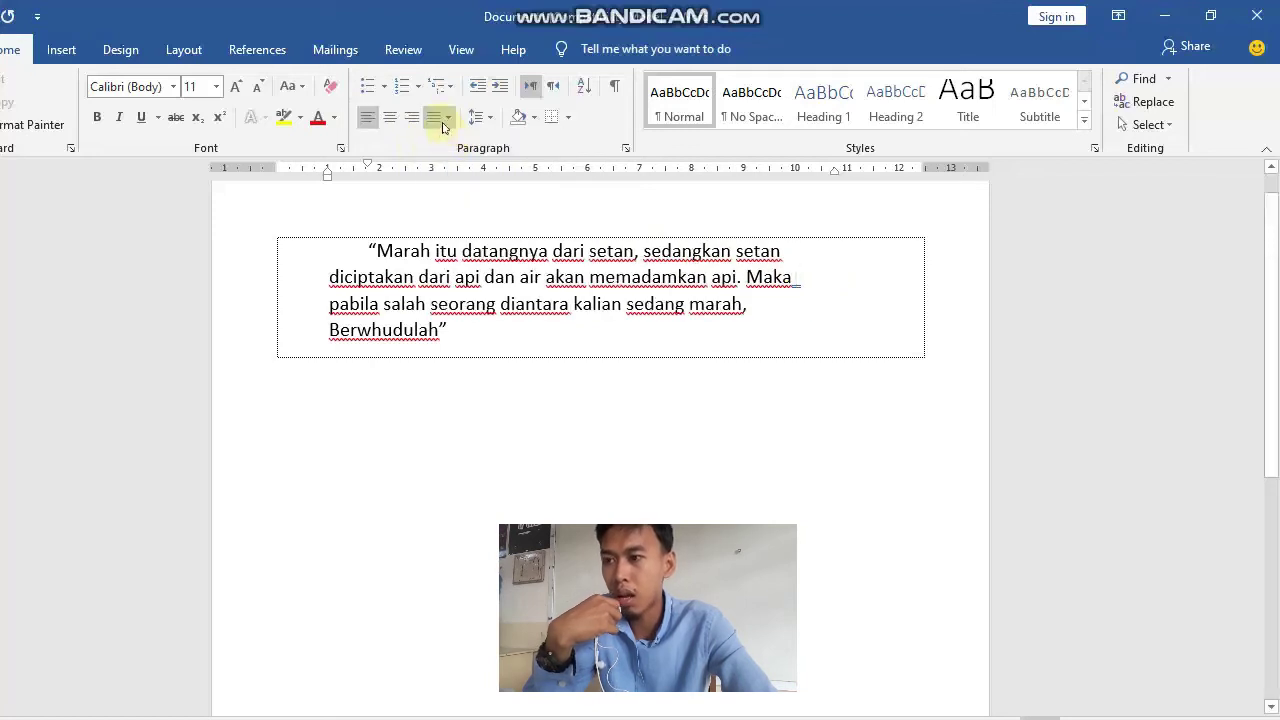
pyautogui.click(445, 118)
pyautogui.click(450, 145)
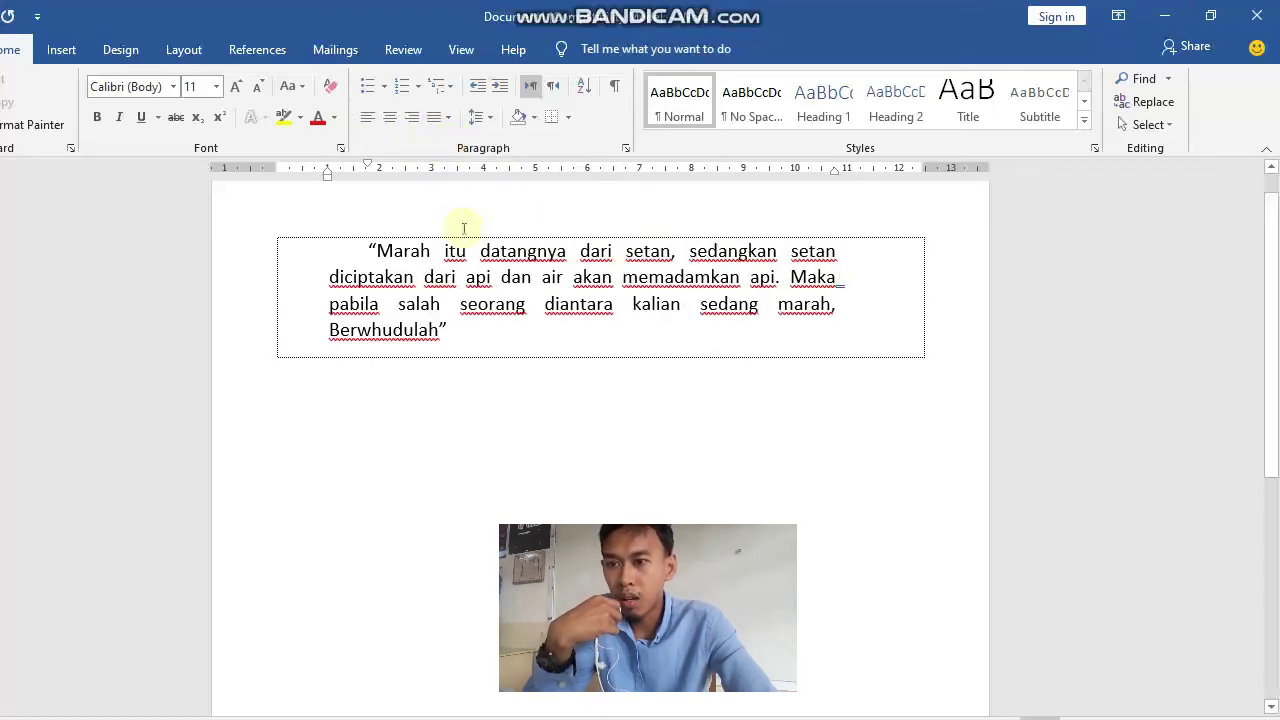
# Set the paragraph's first-line indent to 2 cm on the ruler
pyautogui.moveTo(368, 168); pyautogui.dragTo(379, 168)
pyautogui.click(329, 178)
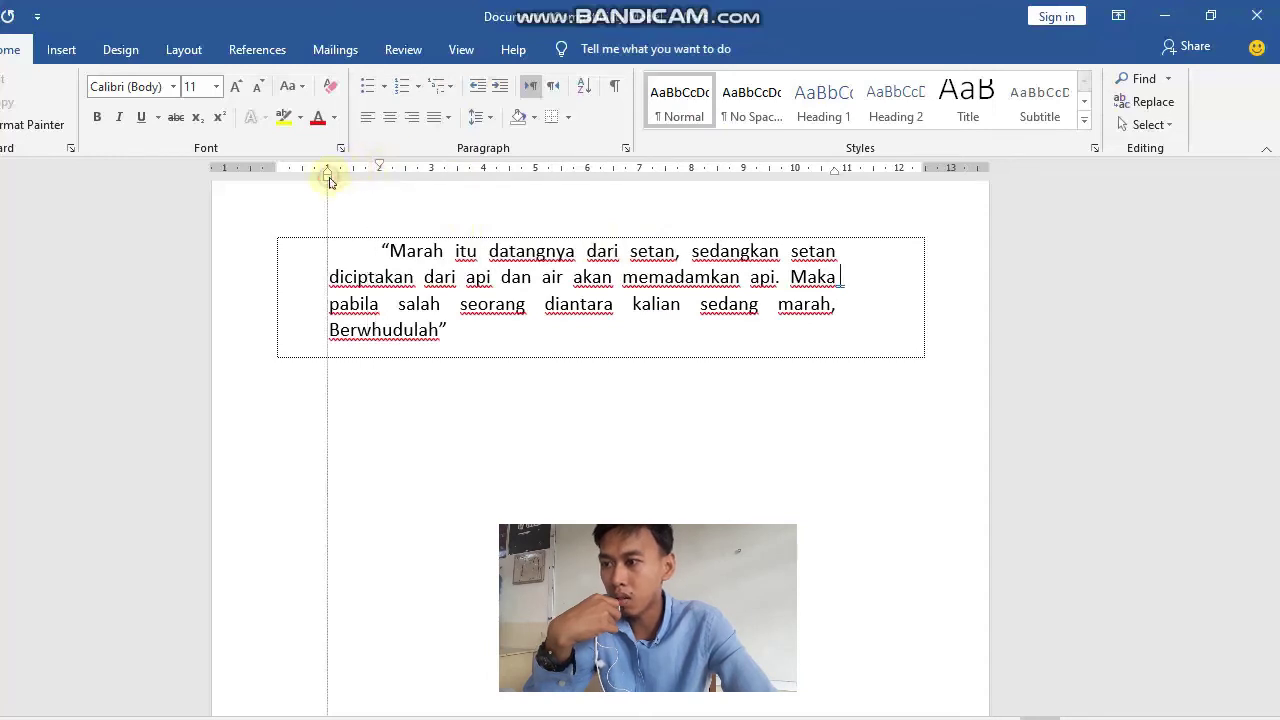
pyautogui.click(835, 174)
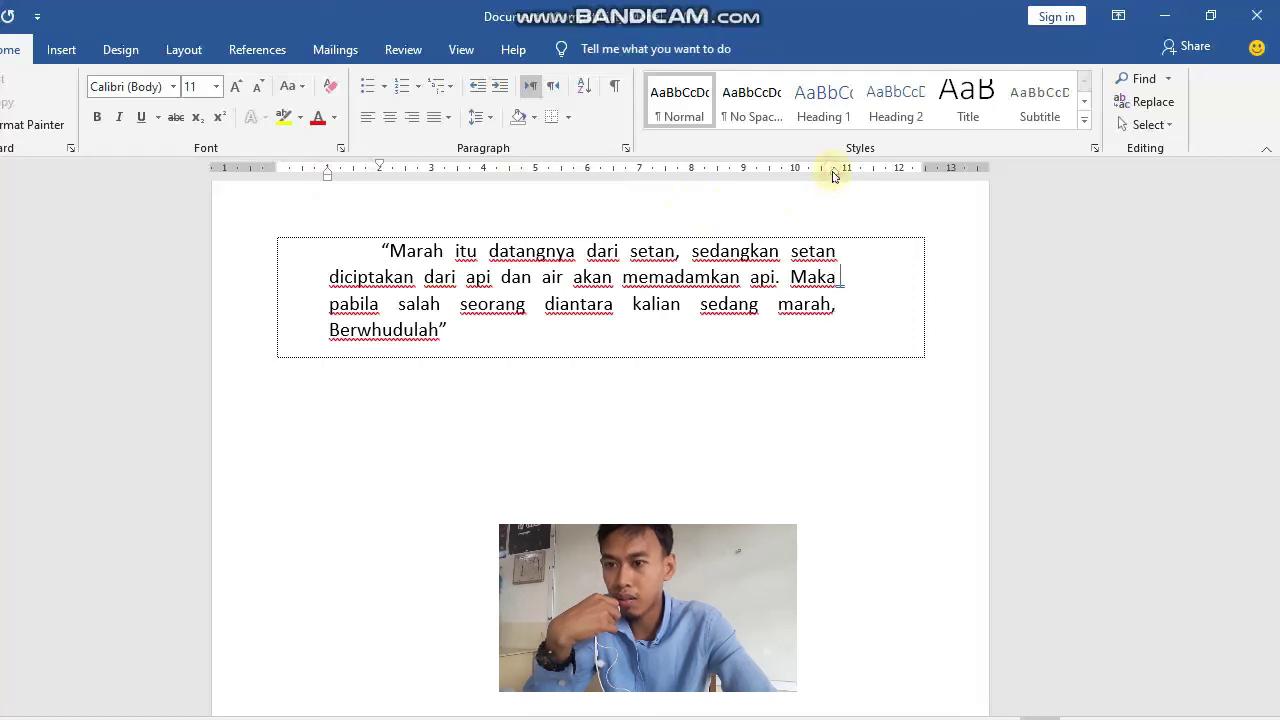
pyautogui.click(836, 173)
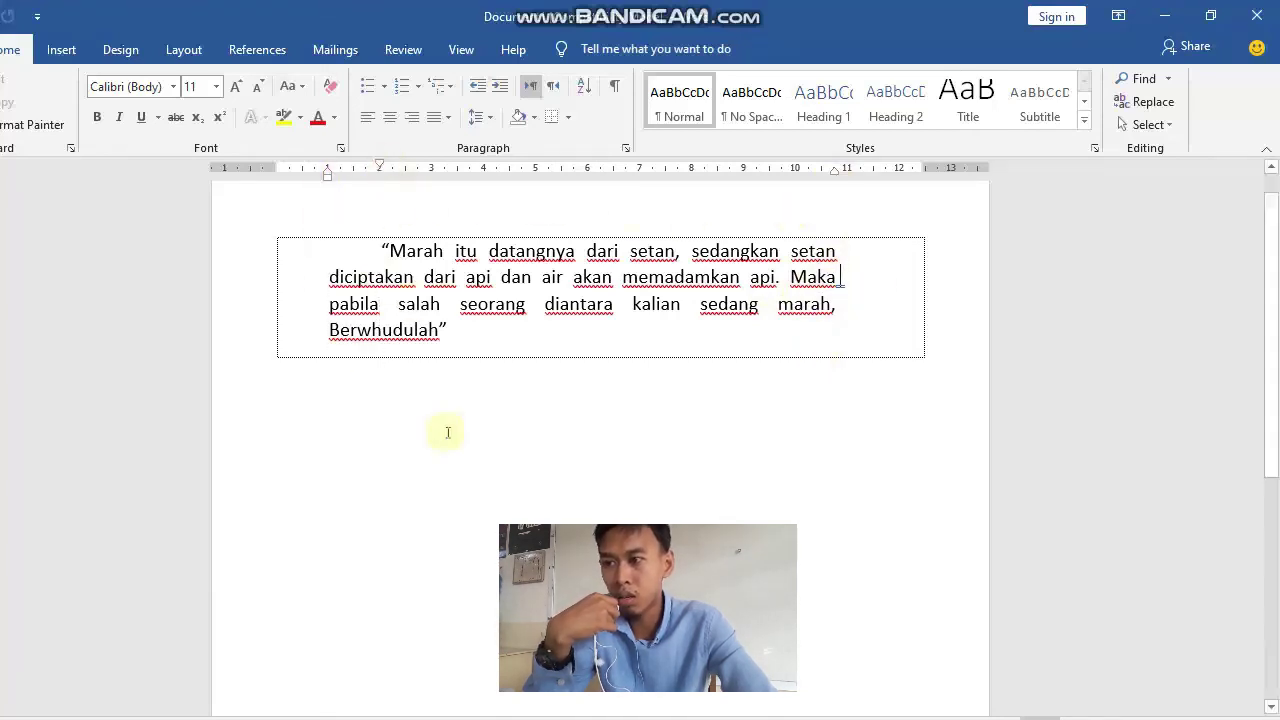
# Add a period after the closing quotation mark and start a new paragraph
pyautogui.click(471, 346)
pyautogui.write('.')
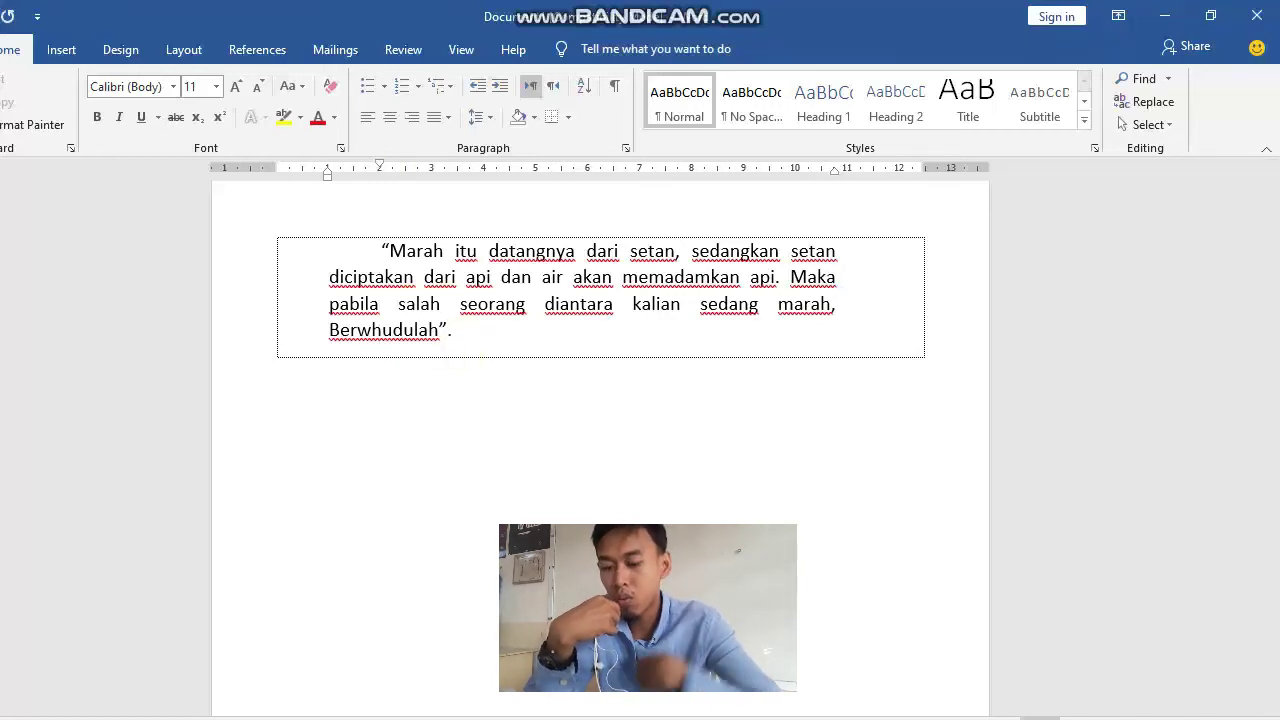
pyautogui.press('Return')
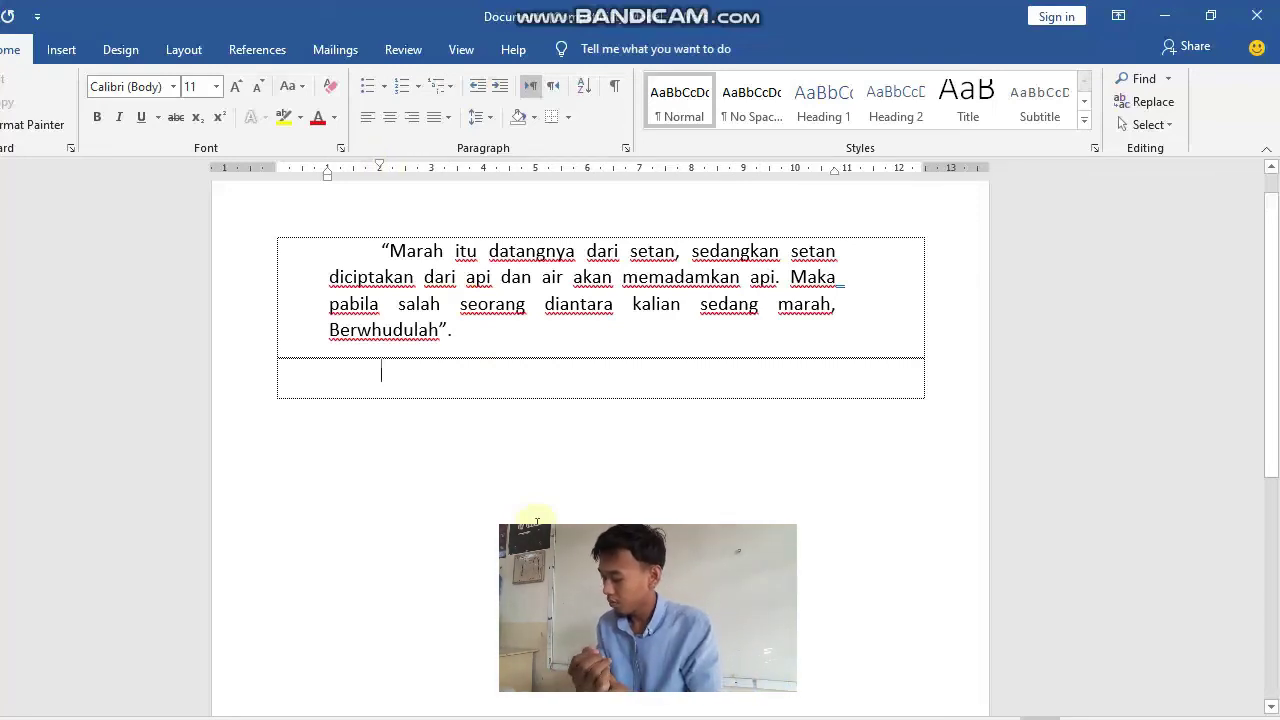
# Write the second paragraph's opening sentence: "“Sesungguhnya Aku mengetahui satu kalimat yang sekiranya dibaca maka akan hilanglah semua yang dia rasakan"
pyautogui.write('"Sesungguhnya Aku ')
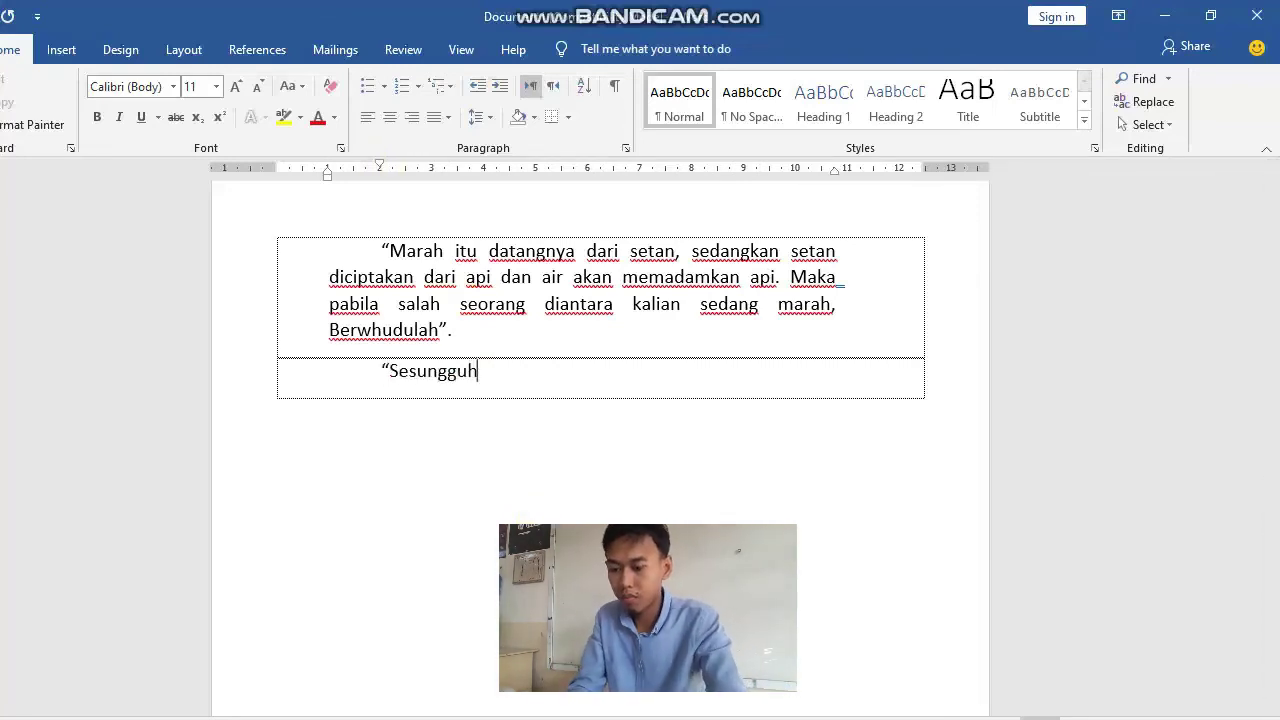
pyautogui.write('mengetahui sa')
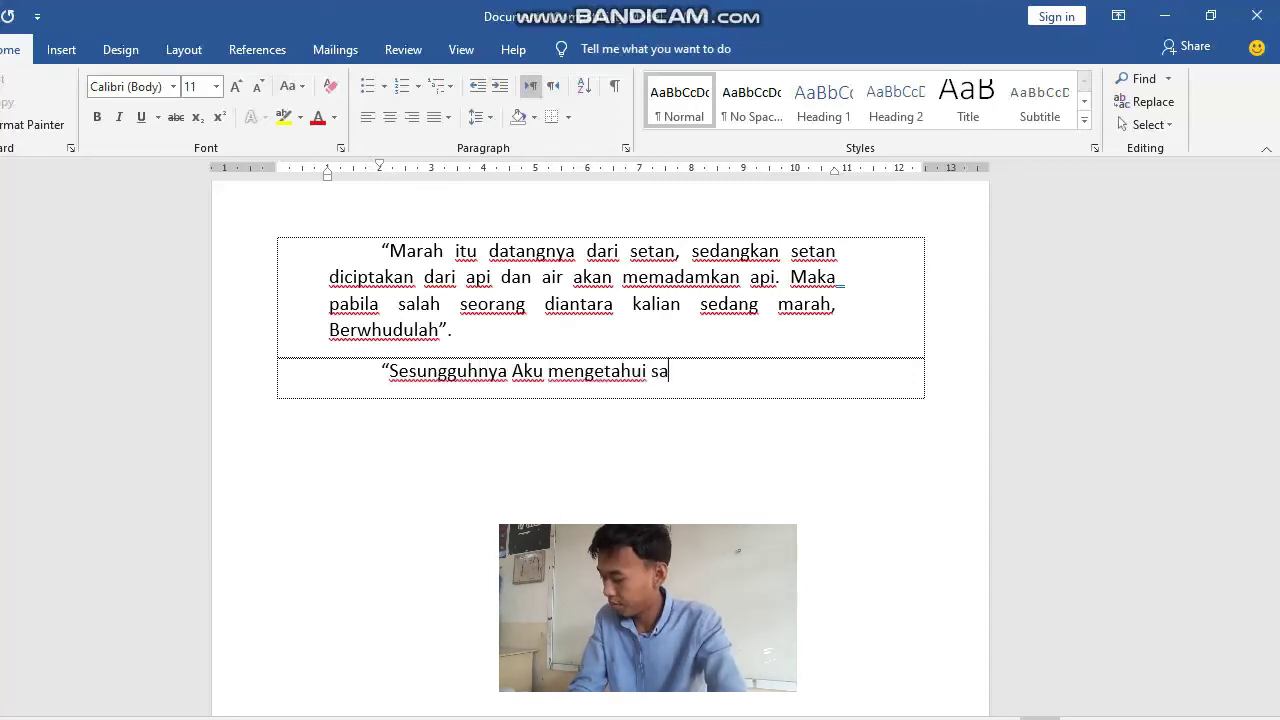
pyautogui.write('tu kalimat yang sekiranya d')
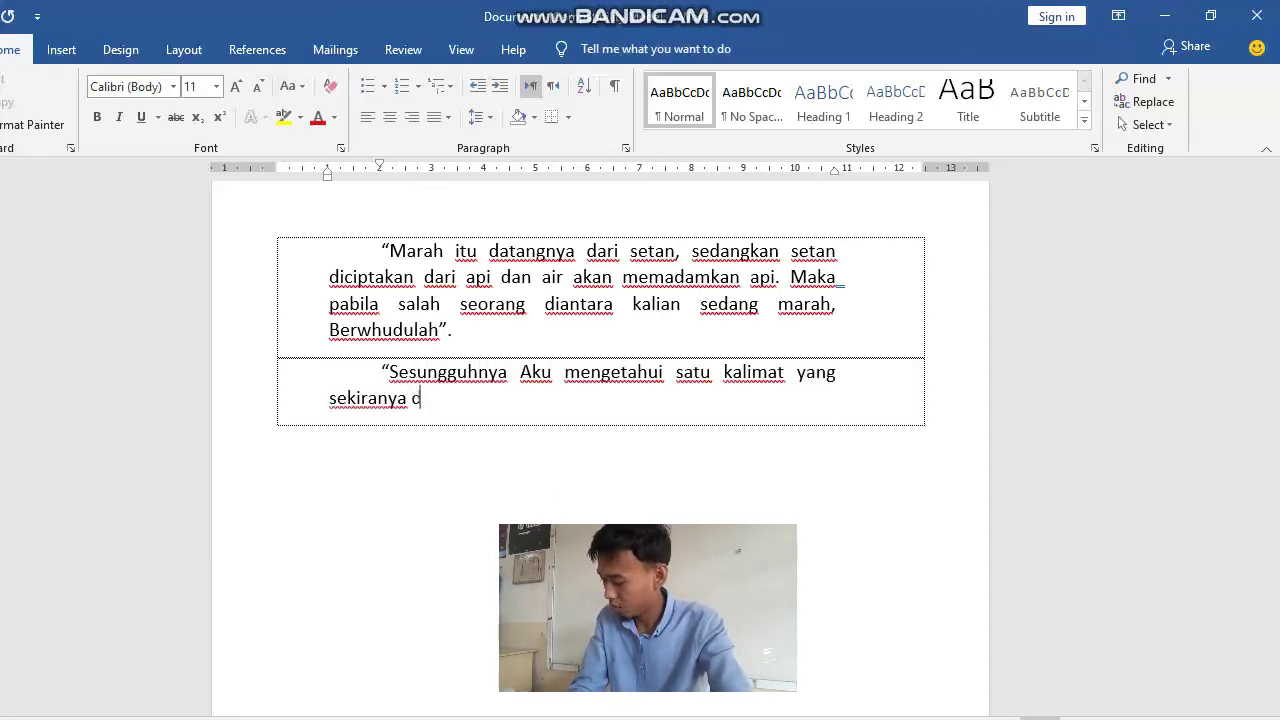
pyautogui.write('ibaca makaakan')
pyautogui.press('BackSpace')
pyautogui.press('BackSpace')
pyautogui.press('BackSpace')
pyautogui.press('BackSpace')
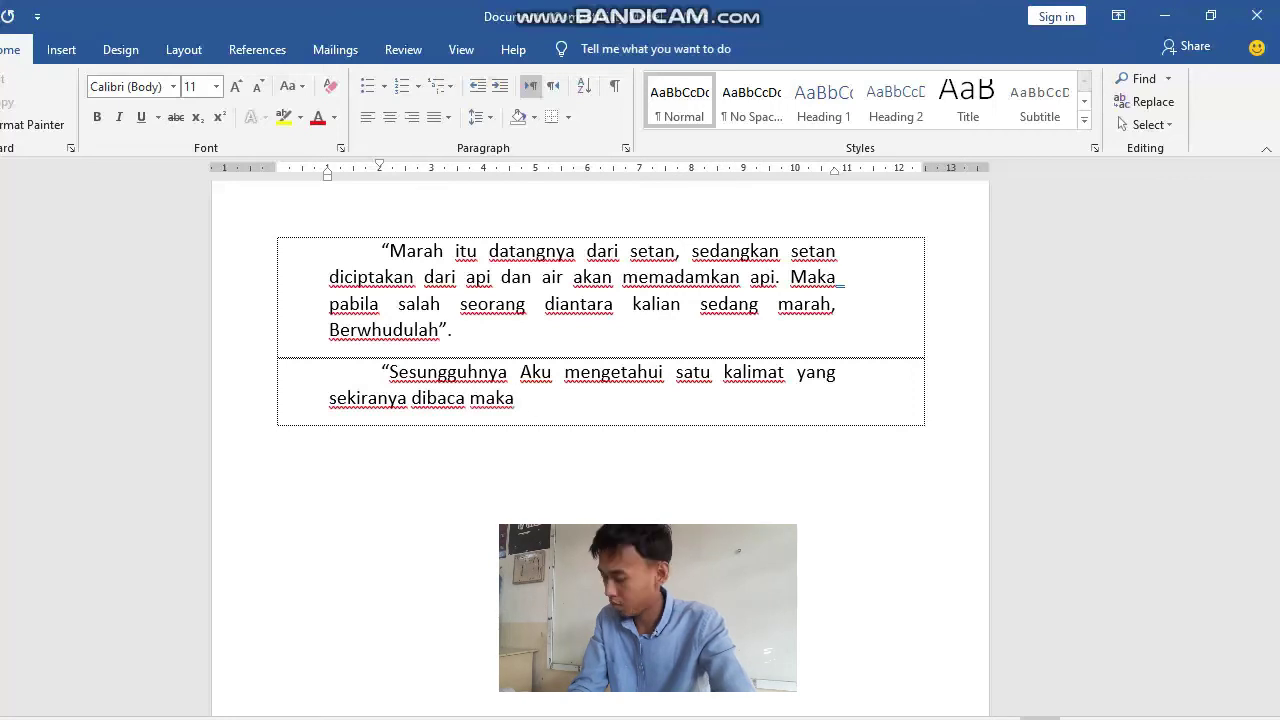
pyautogui.write('akan hilanglah')
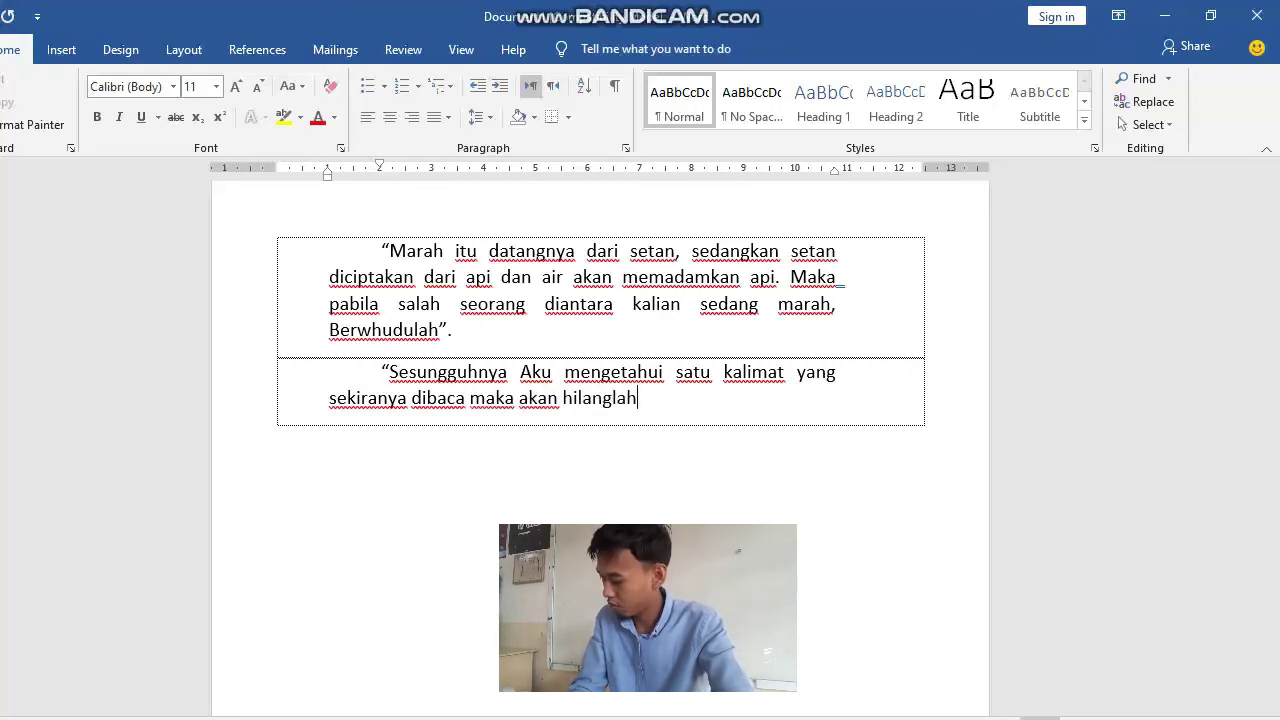
pyautogui.write(' semua yang dia rasakan')
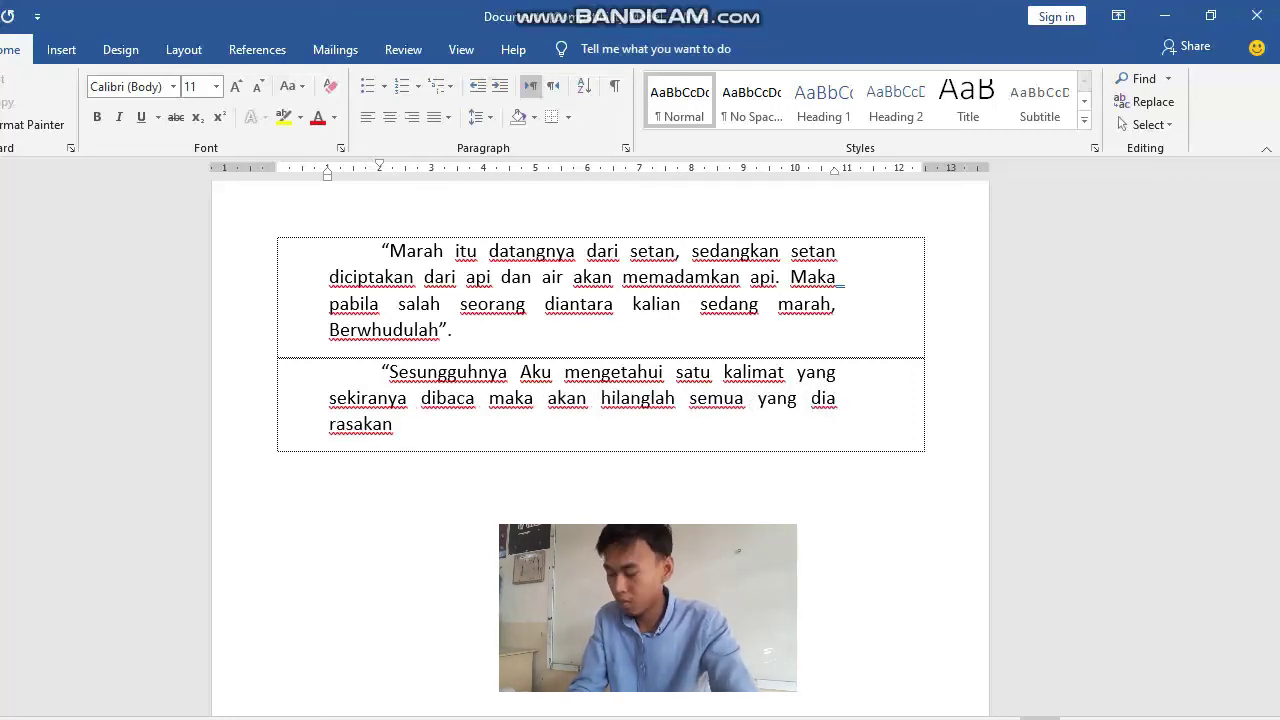
# End that sentence with a period and complete the paragraph with "Seandainya ia berkata, aku berlindung kepada Allah dari godaan setan yang terkutuk”"
pyautogui.write('. seandainya ia berkat')
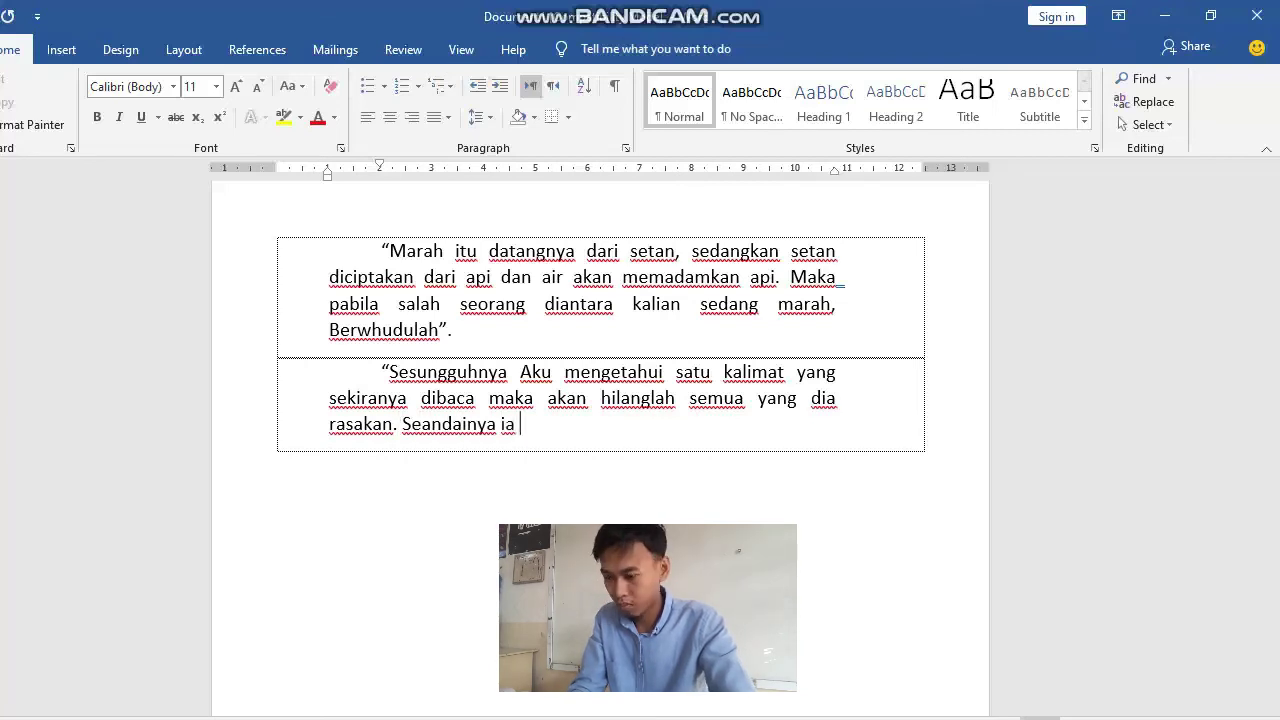
pyautogui.write('a, ak')
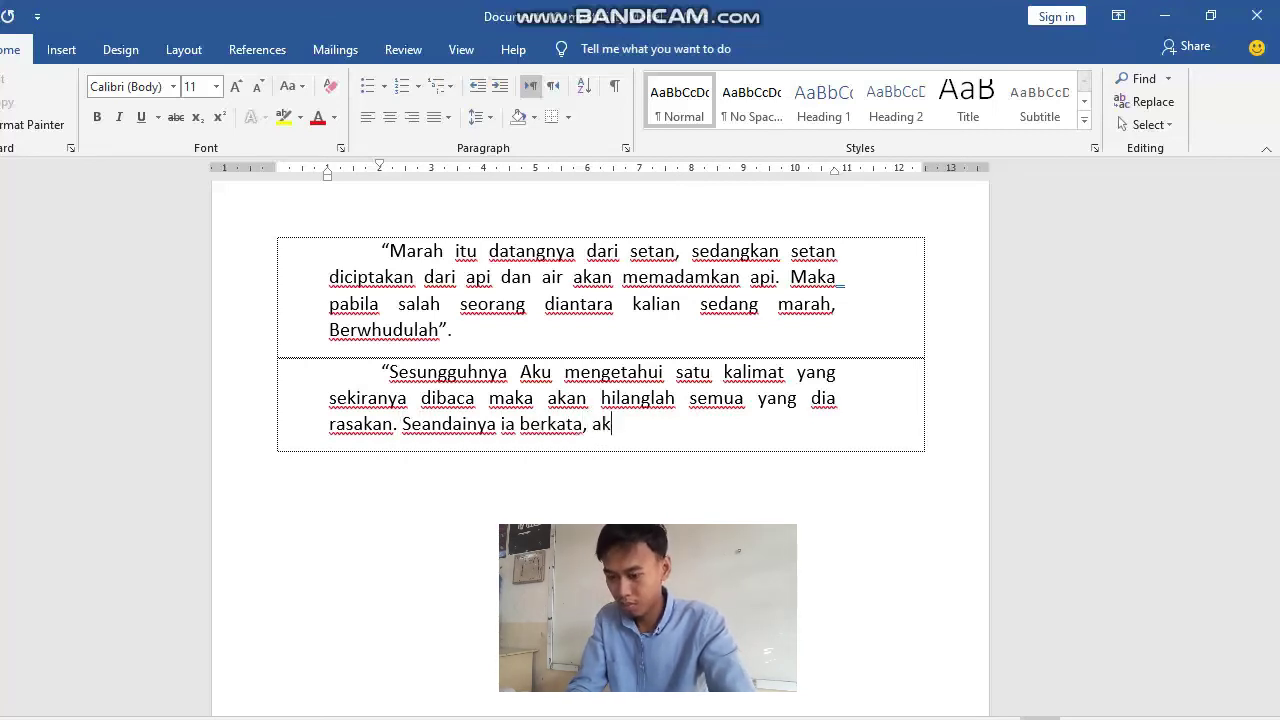
pyautogui.write('u berlindung kepad')
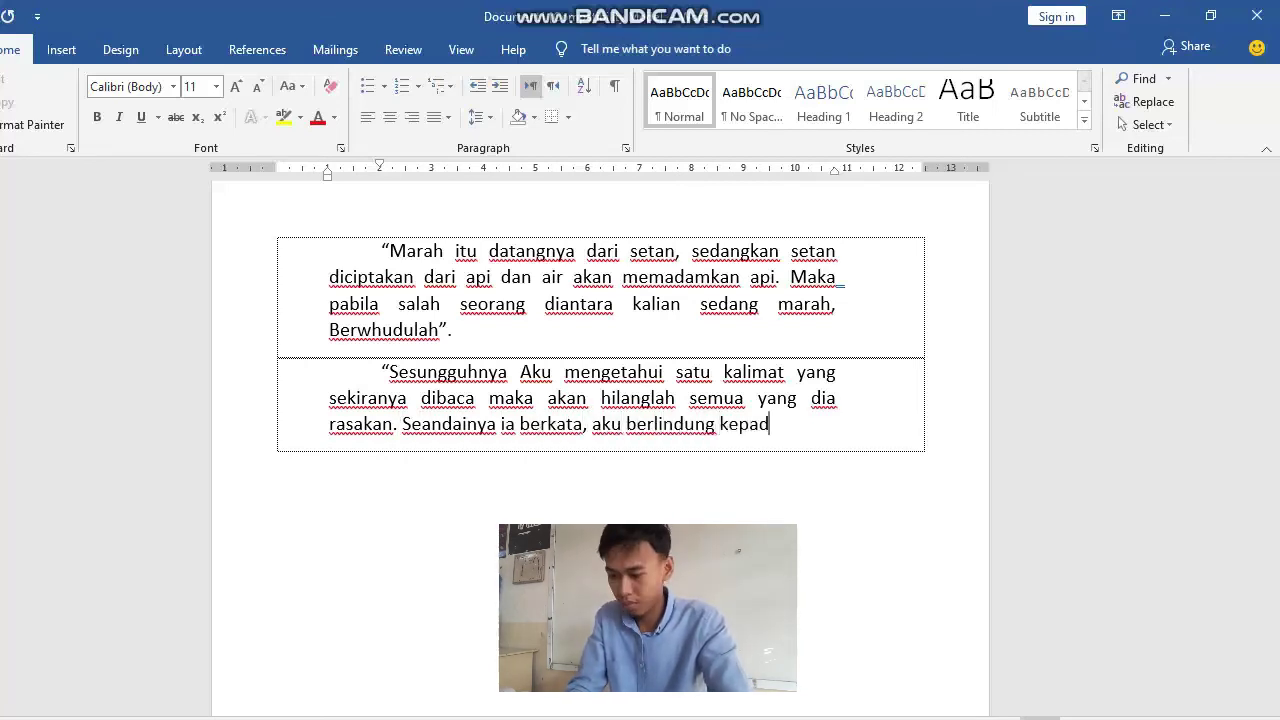
pyautogui.write('a Allah dari godaan setan yang terkutuk”')
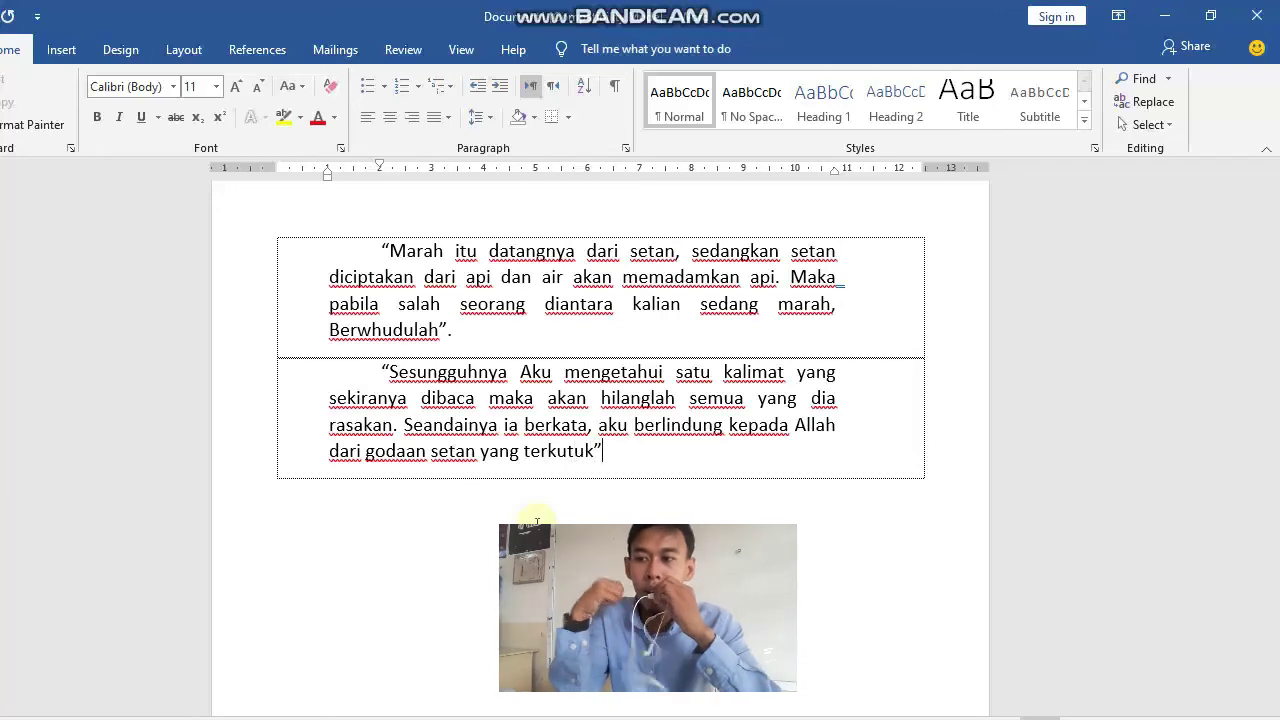
# Set the second paragraph's left indent to 3 cm and its right indent to 9 cm on the ruler
pyautogui.click(381, 372)
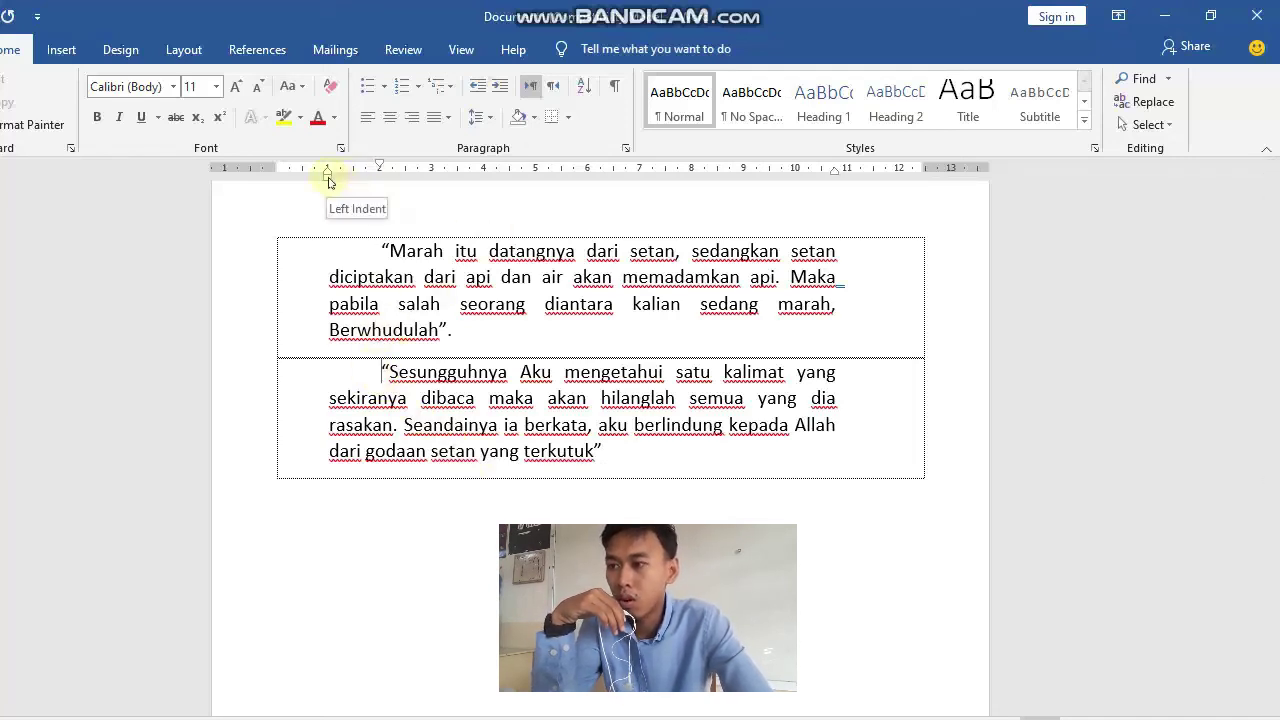
pyautogui.moveTo(328, 180); pyautogui.dragTo(431, 196)
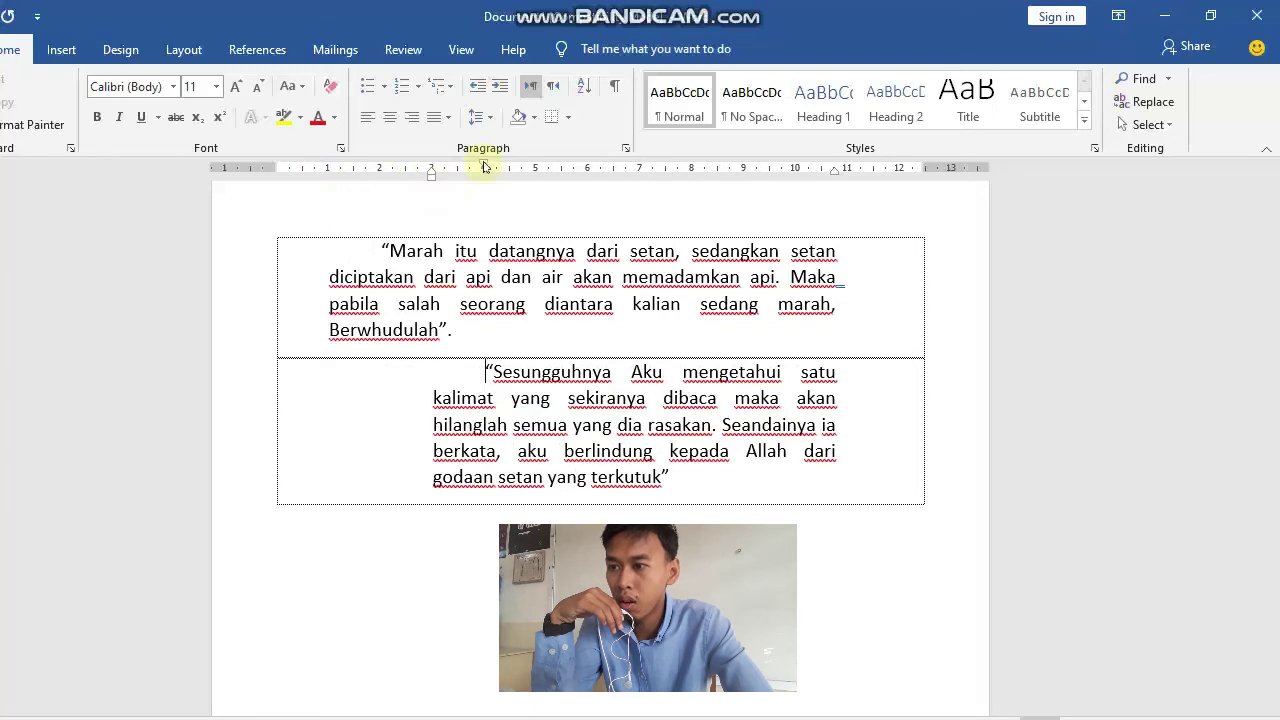
pyautogui.moveTo(835, 177); pyautogui.dragTo(748, 177)
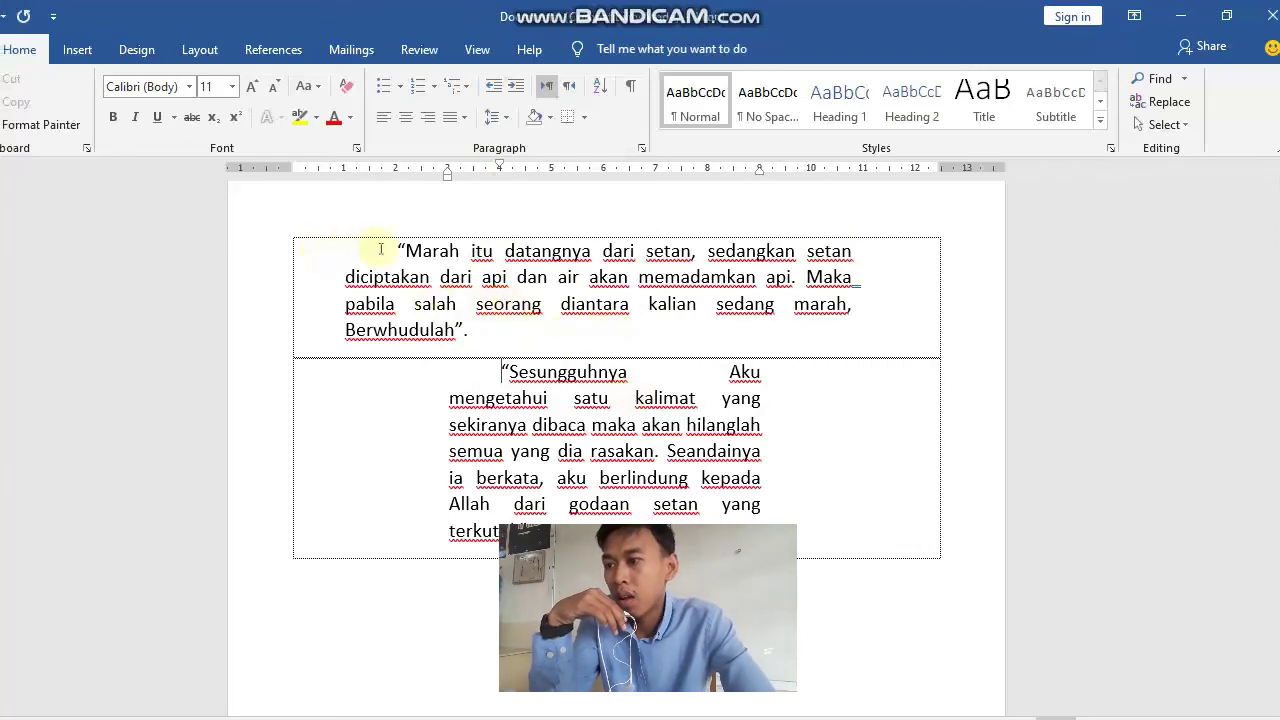
# Change the font of the entire first paragraph to Times New Roman
pyautogui.moveTo(381, 249); pyautogui.dragTo(508, 323)
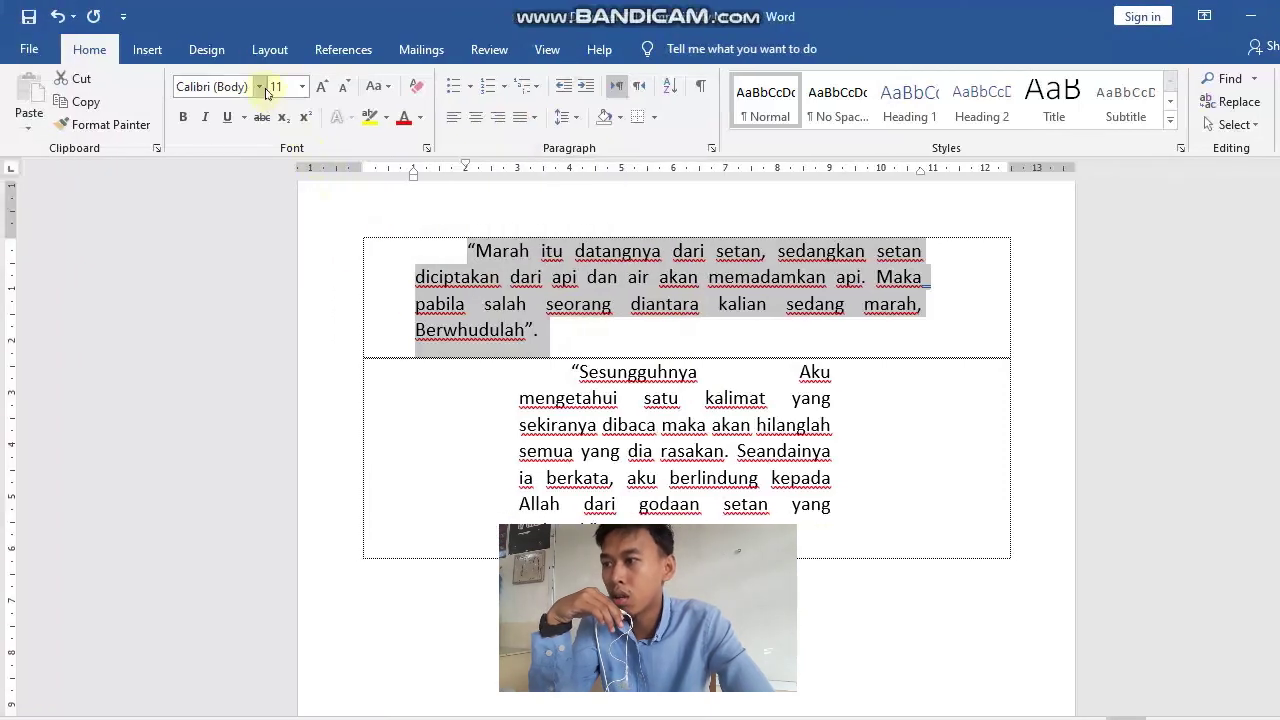
pyautogui.click(260, 87)
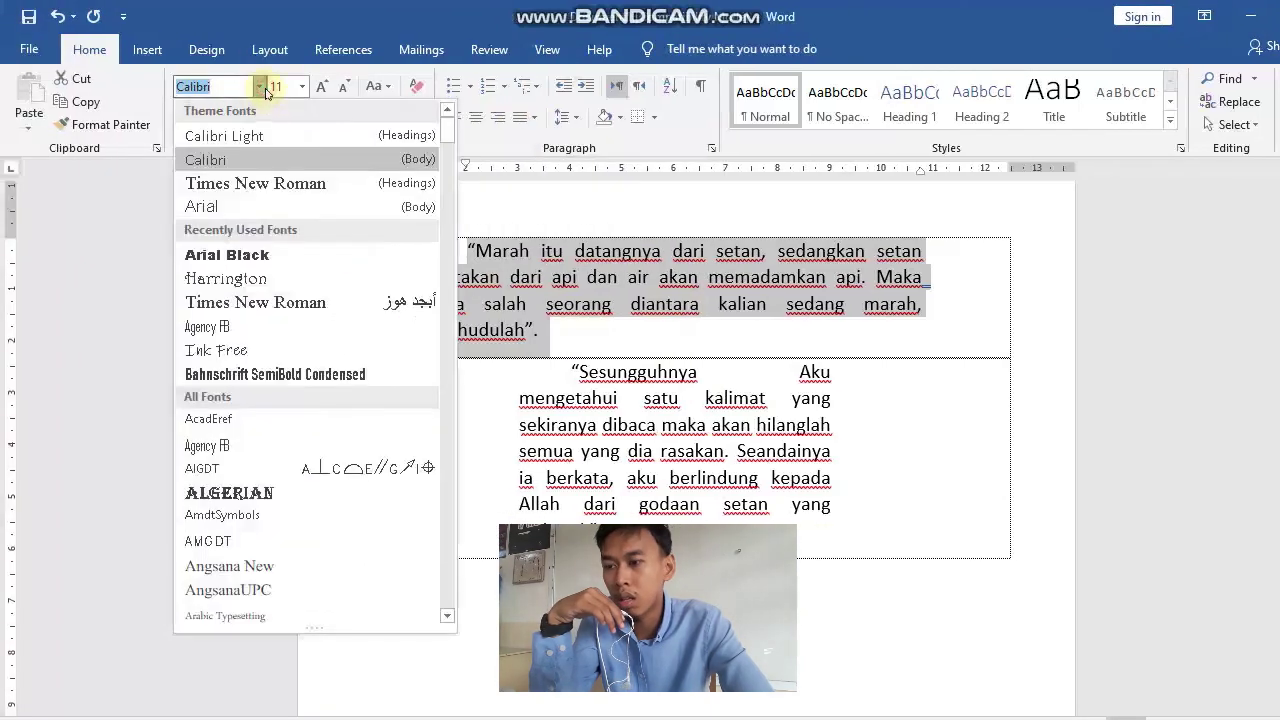
pyautogui.click(264, 184)
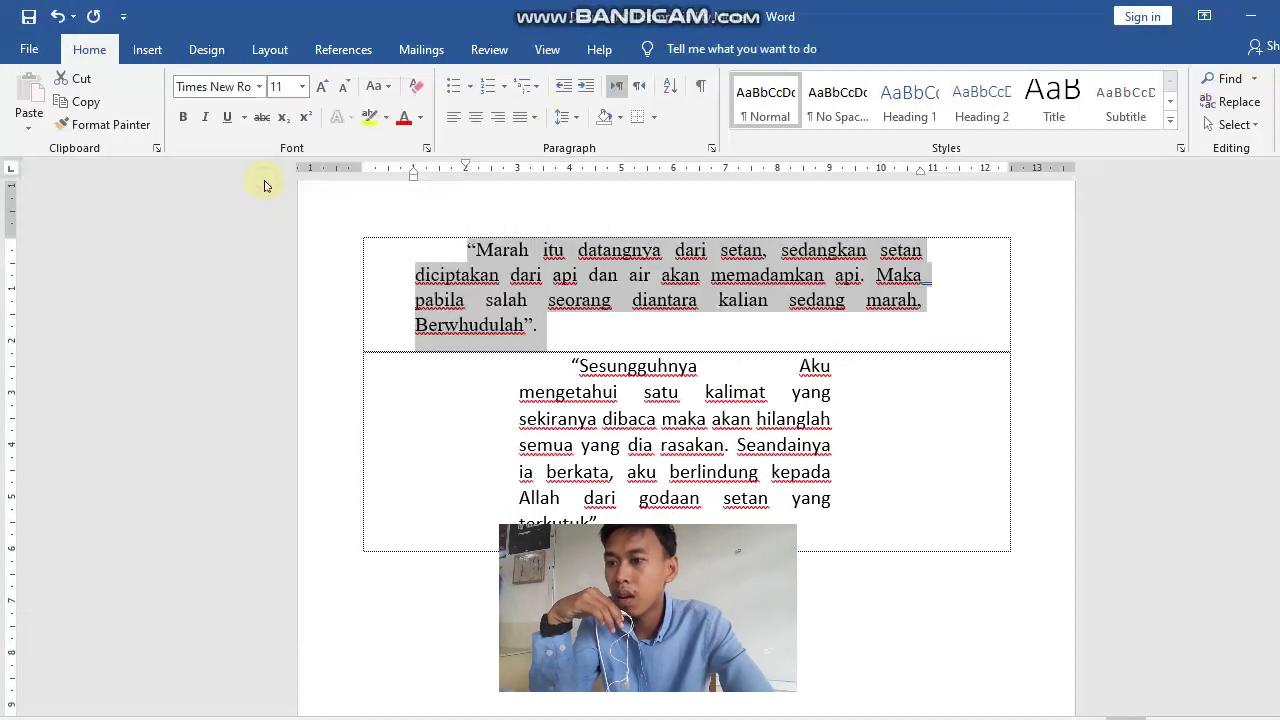
pyautogui.click(722, 398)
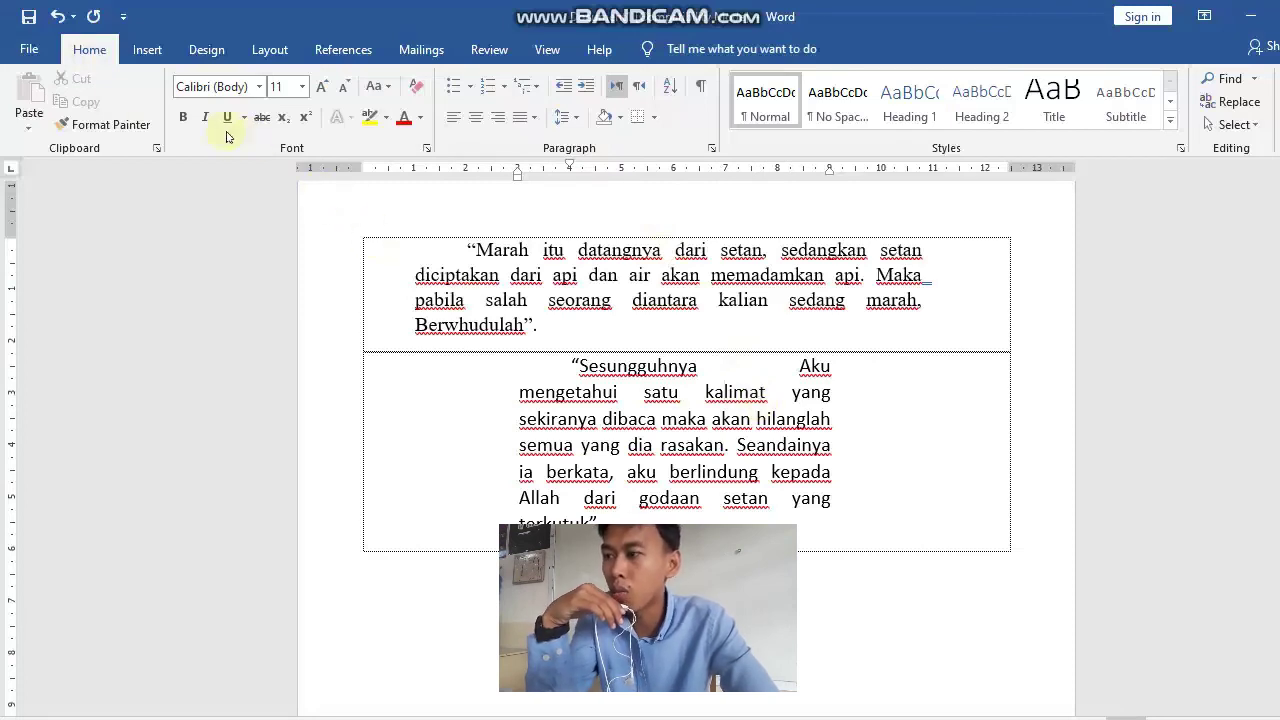
# Start saving the document under a new name on this PC and browse to Local Disk (D:)
pyautogui.click(17, 52)
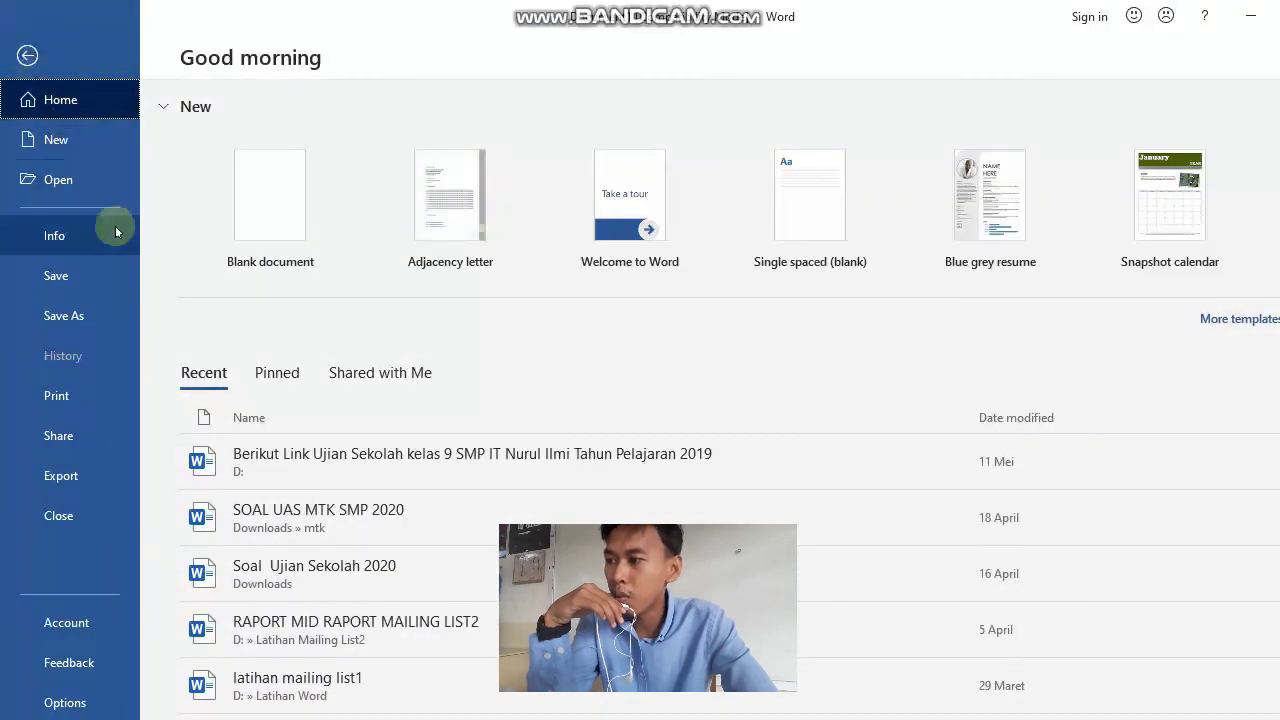
pyautogui.click(98, 314)
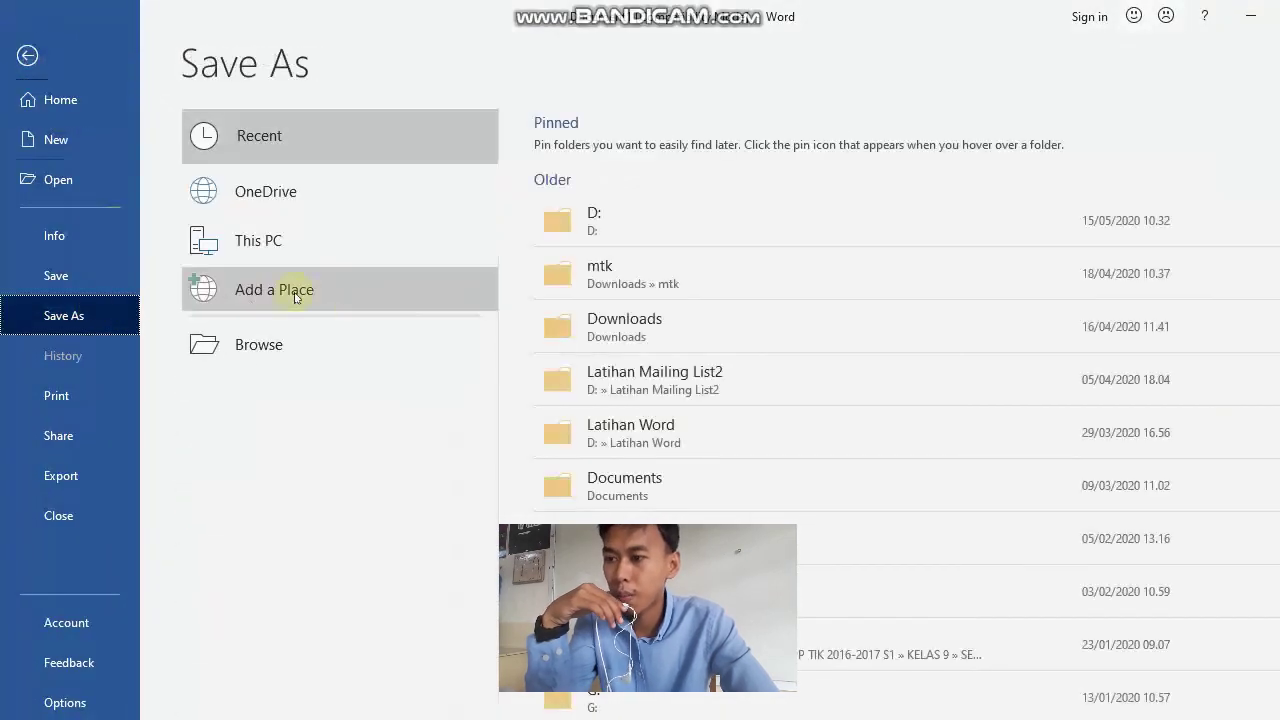
pyautogui.click(299, 243)
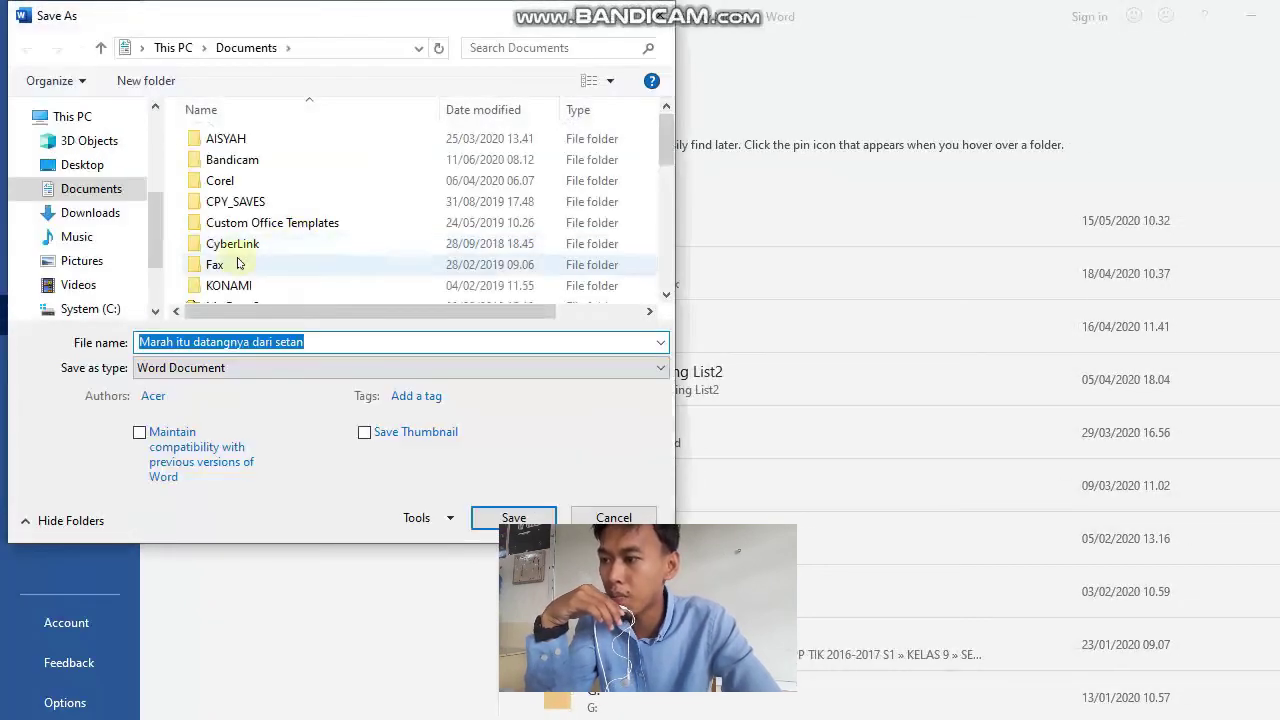
pyautogui.moveTo(160, 252); pyautogui.dragTo(158, 264)
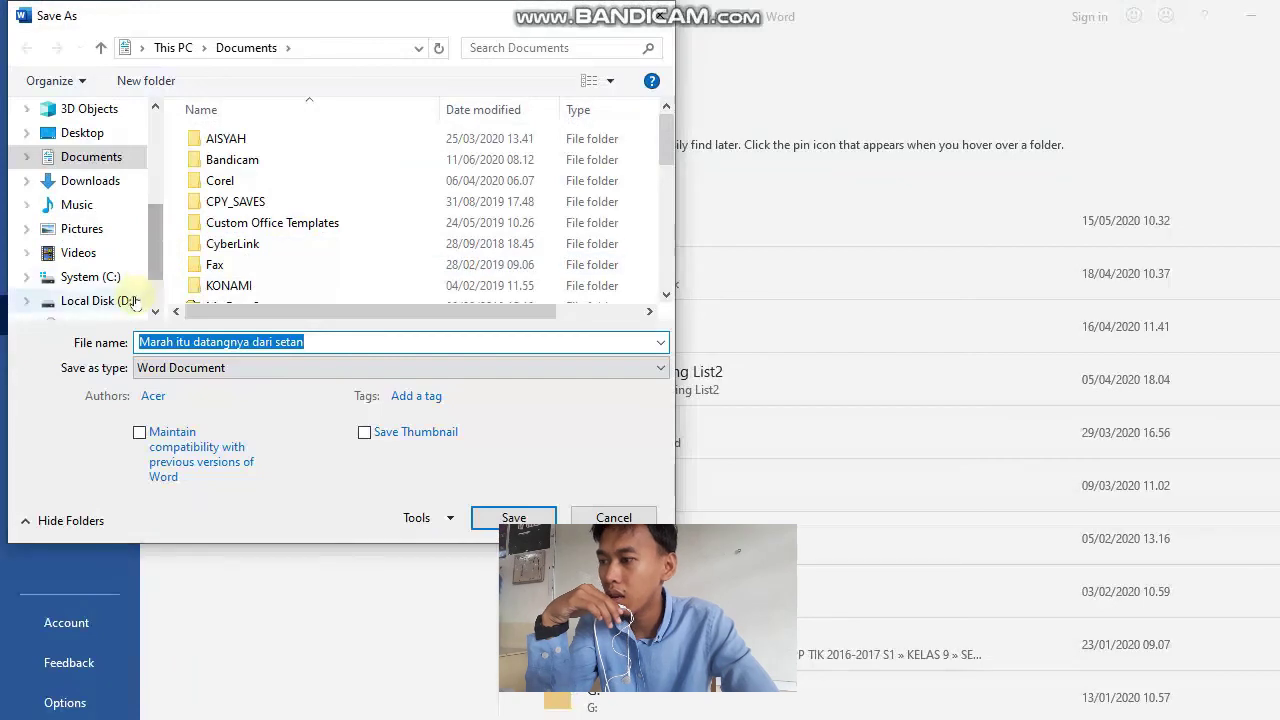
pyautogui.click(135, 301)
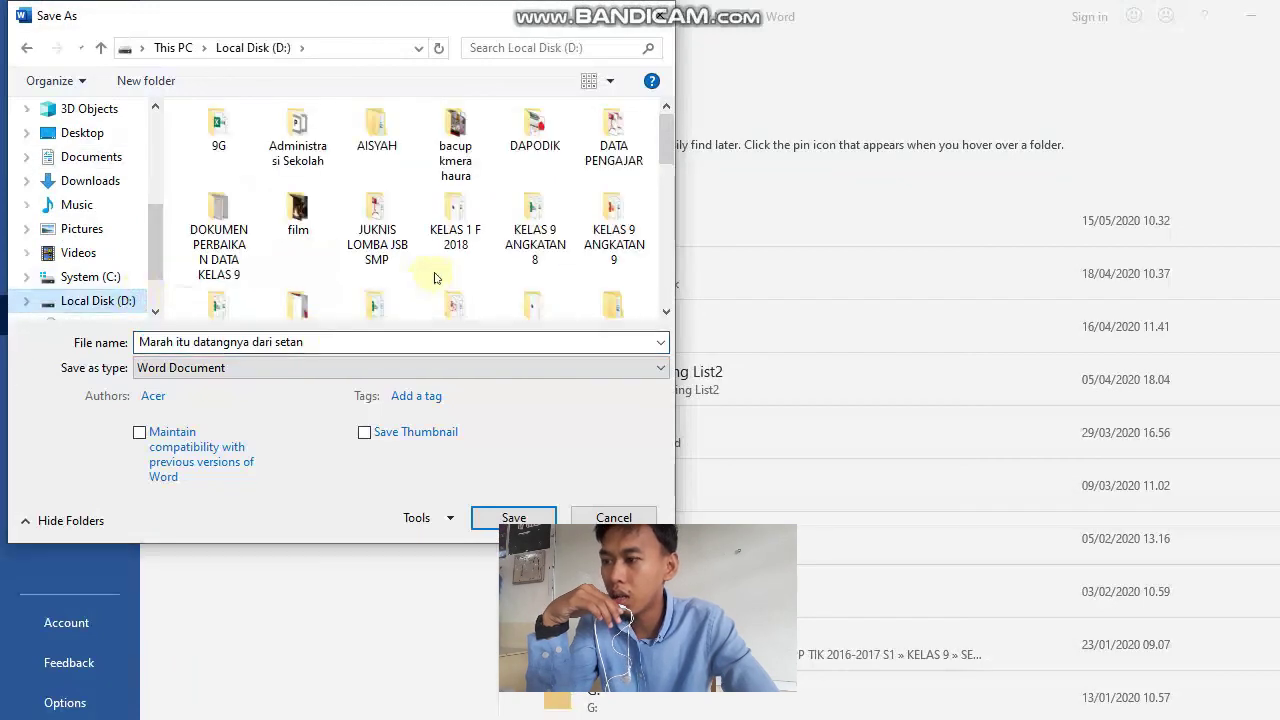
pyautogui.scroll(-1, 435, 278)
pyautogui.scroll(-6, 435, 278)
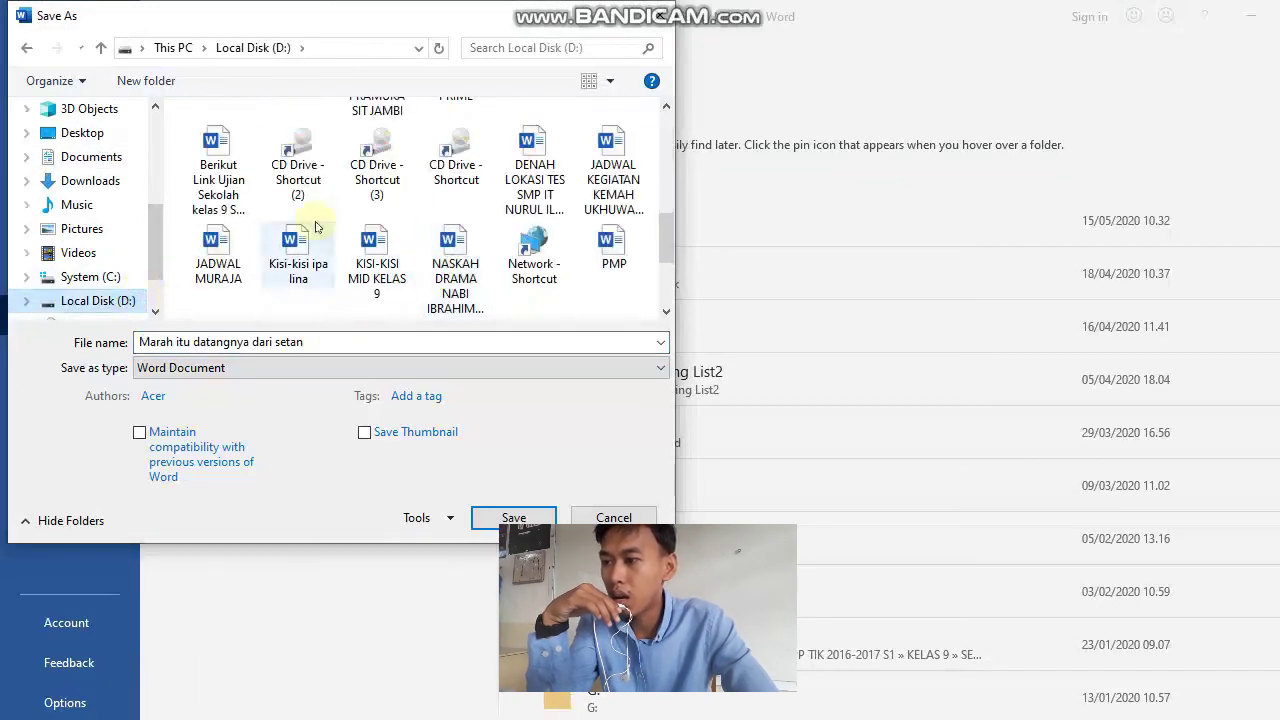
# Create a new folder named "LATIHAN MICROSOFT WORD" on Local Disk (D:) and open it
pyautogui.click(168, 86)
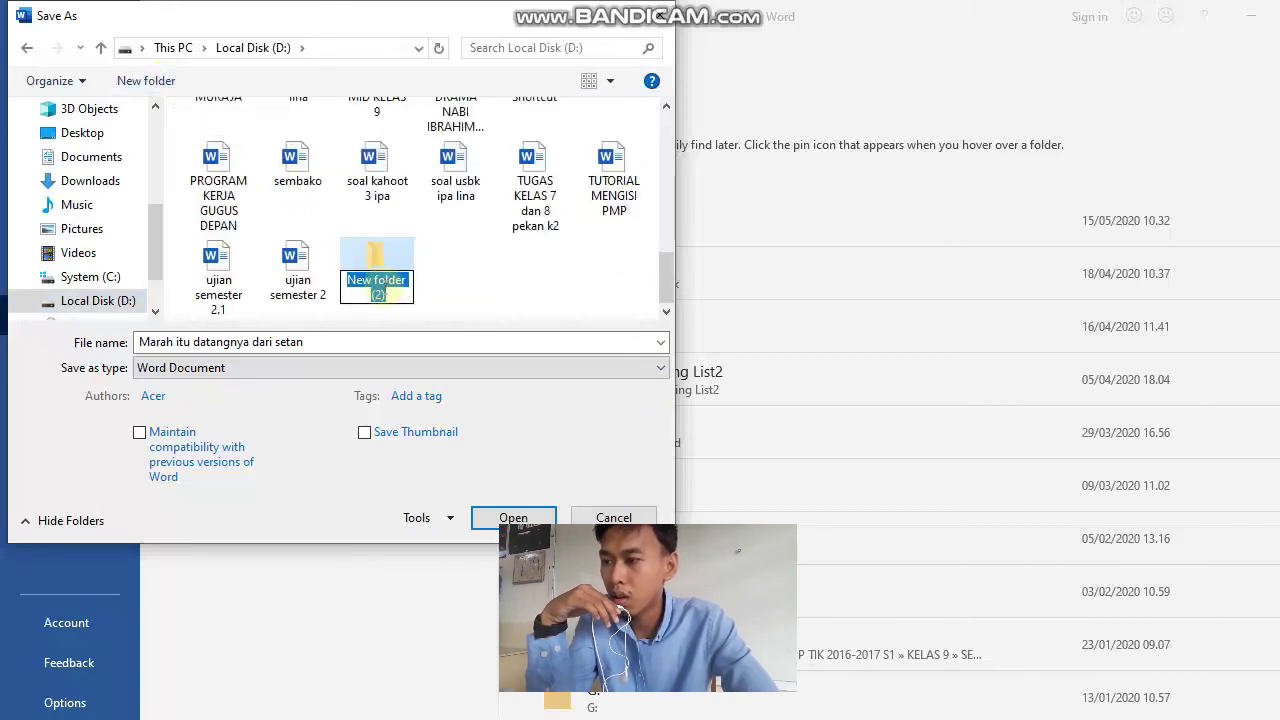
pyautogui.write('LATIHA')
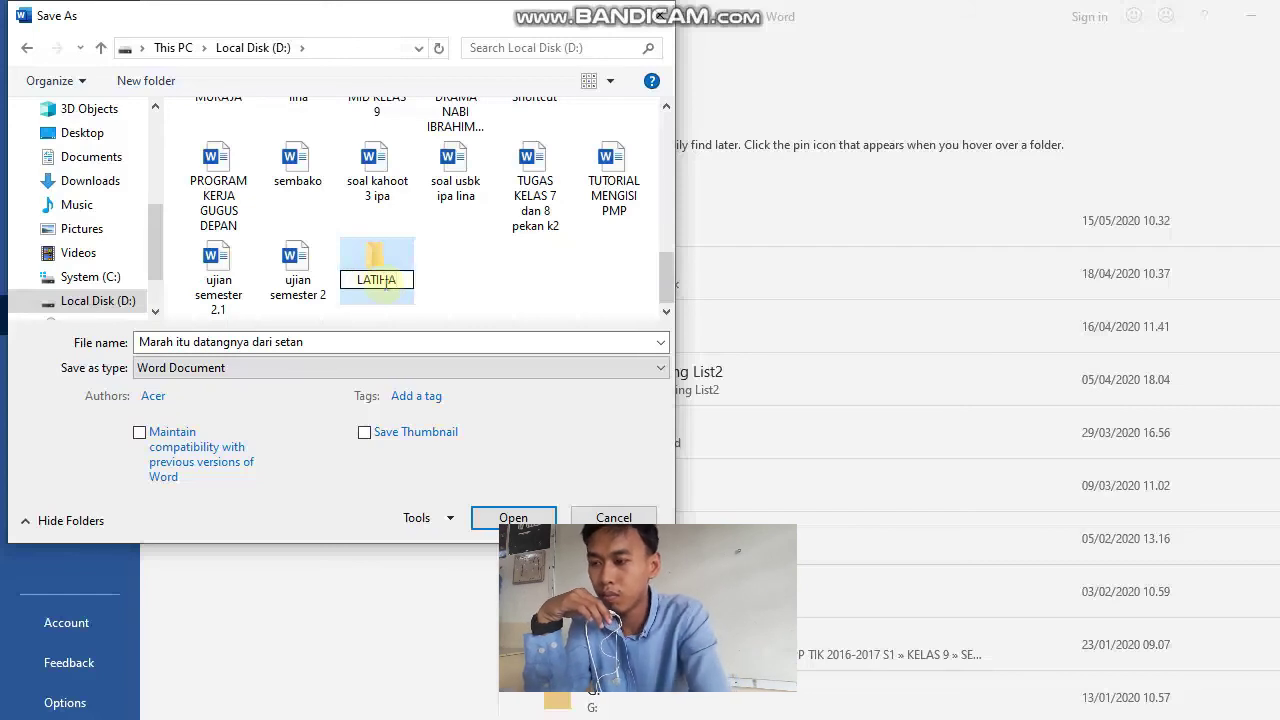
pyautogui.write('N MICRO')
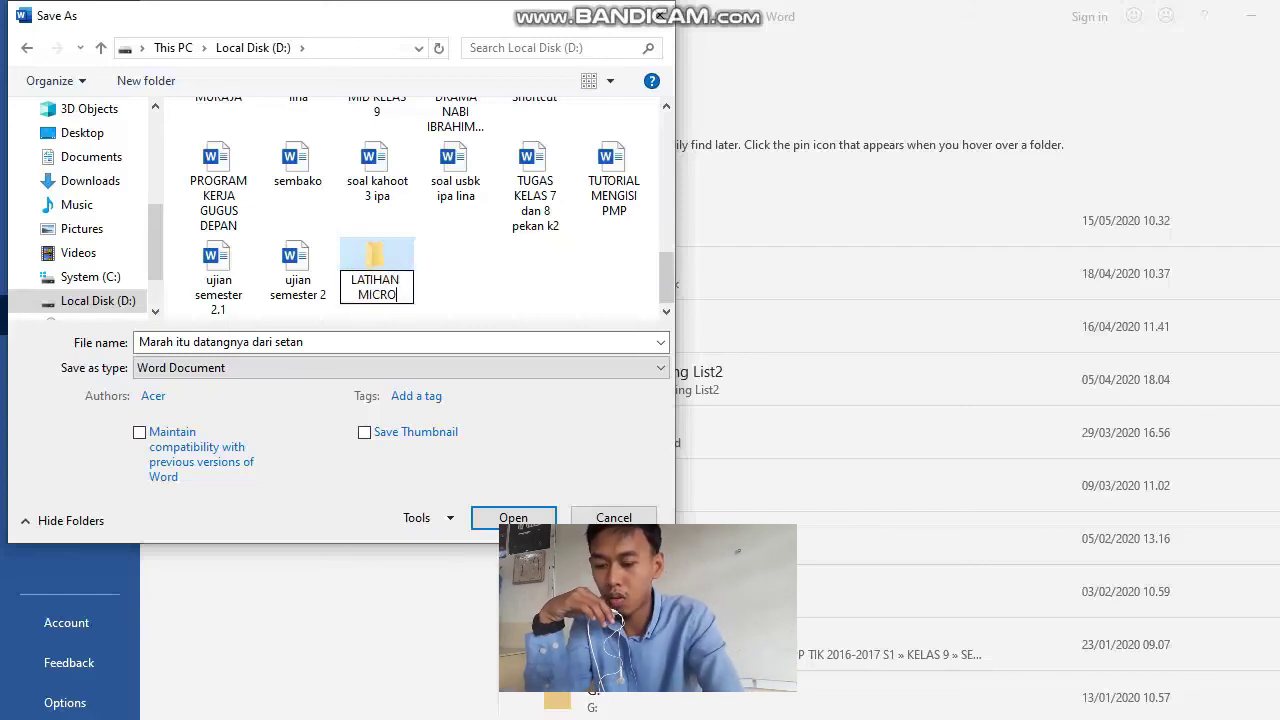
pyautogui.write('SOFT')
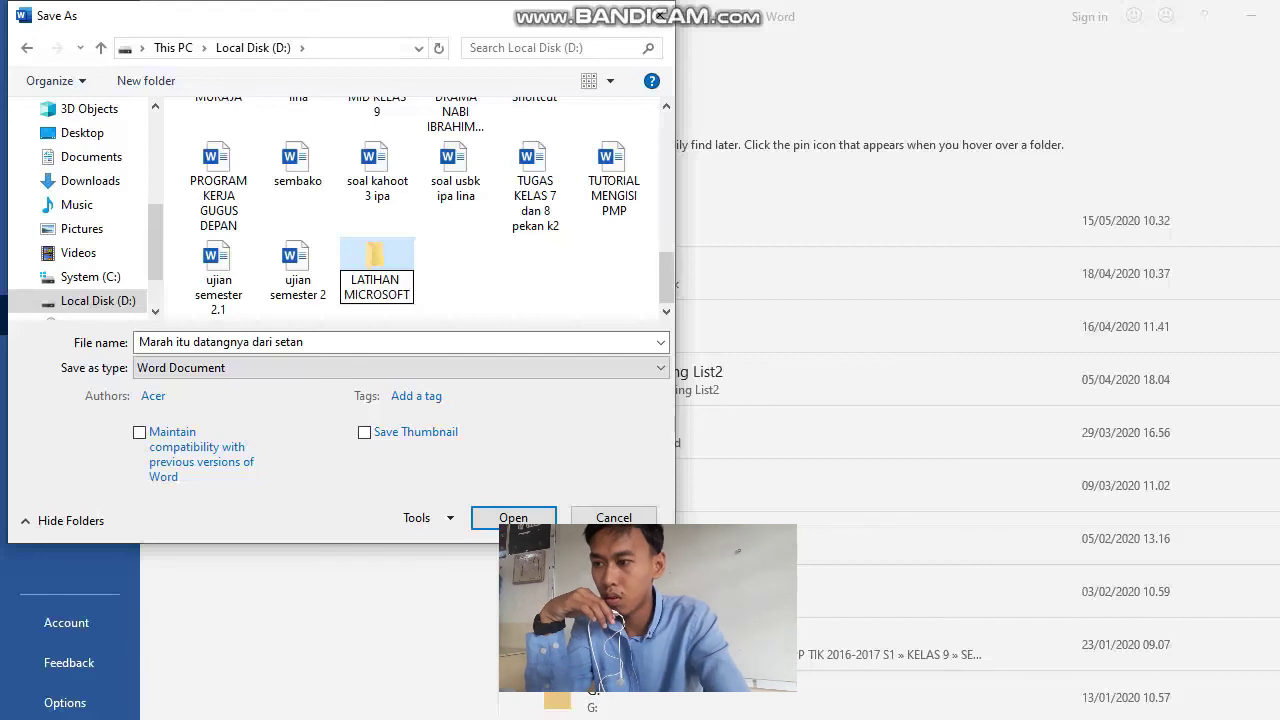
pyautogui.write(' WOR')
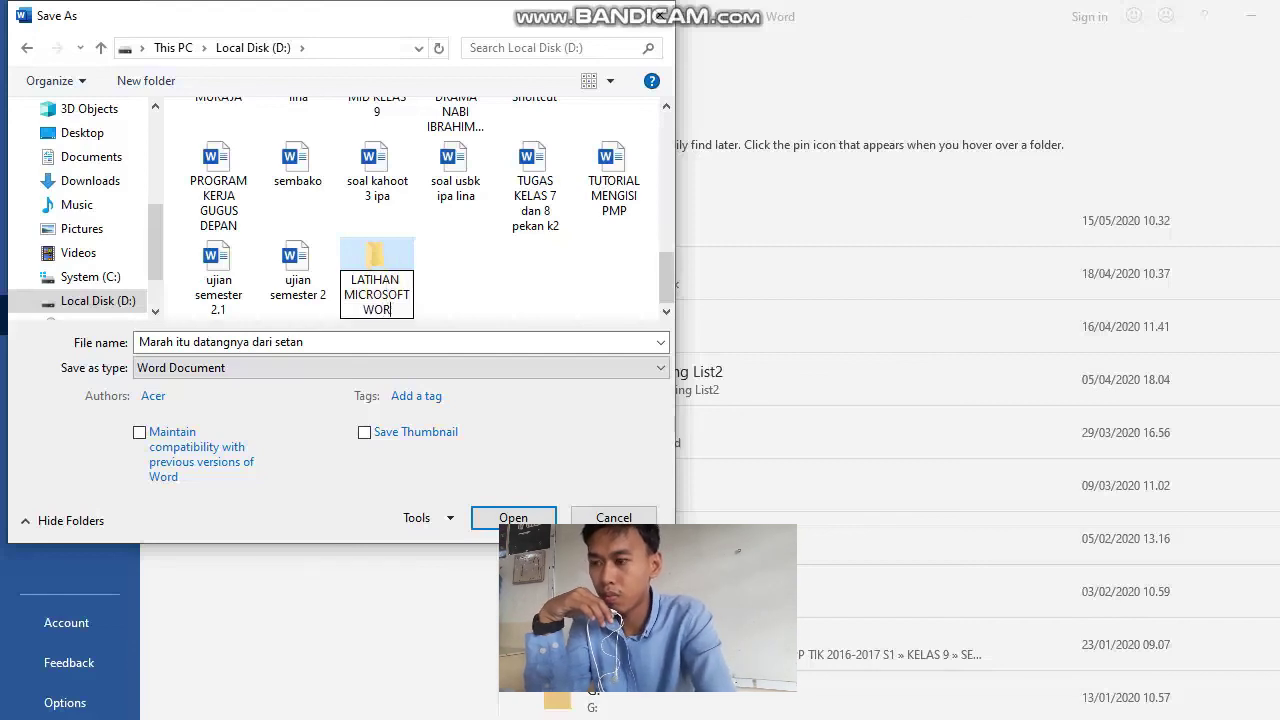
pyautogui.write('D')
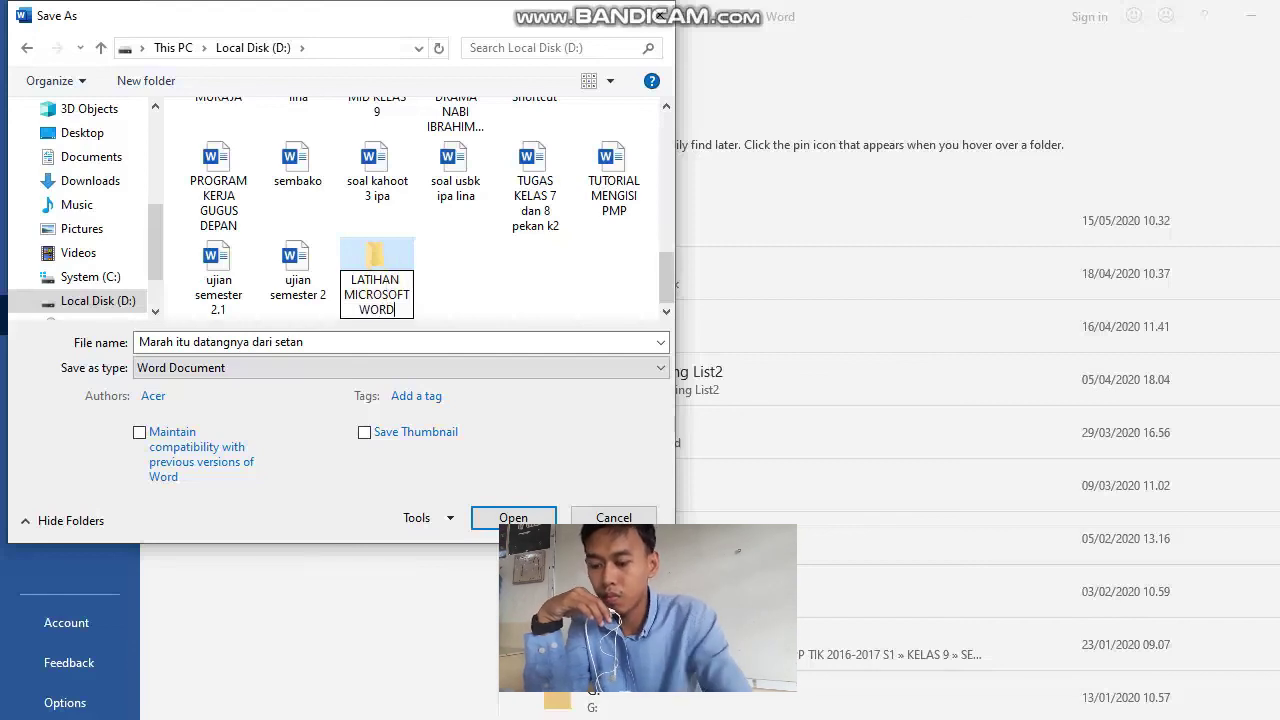
pyautogui.doubleClick(390, 247)
# Save the document as "LATIHAN 1" in the Word Document format, accepting the upgrade to the newest file format
pyautogui.click(317, 341)
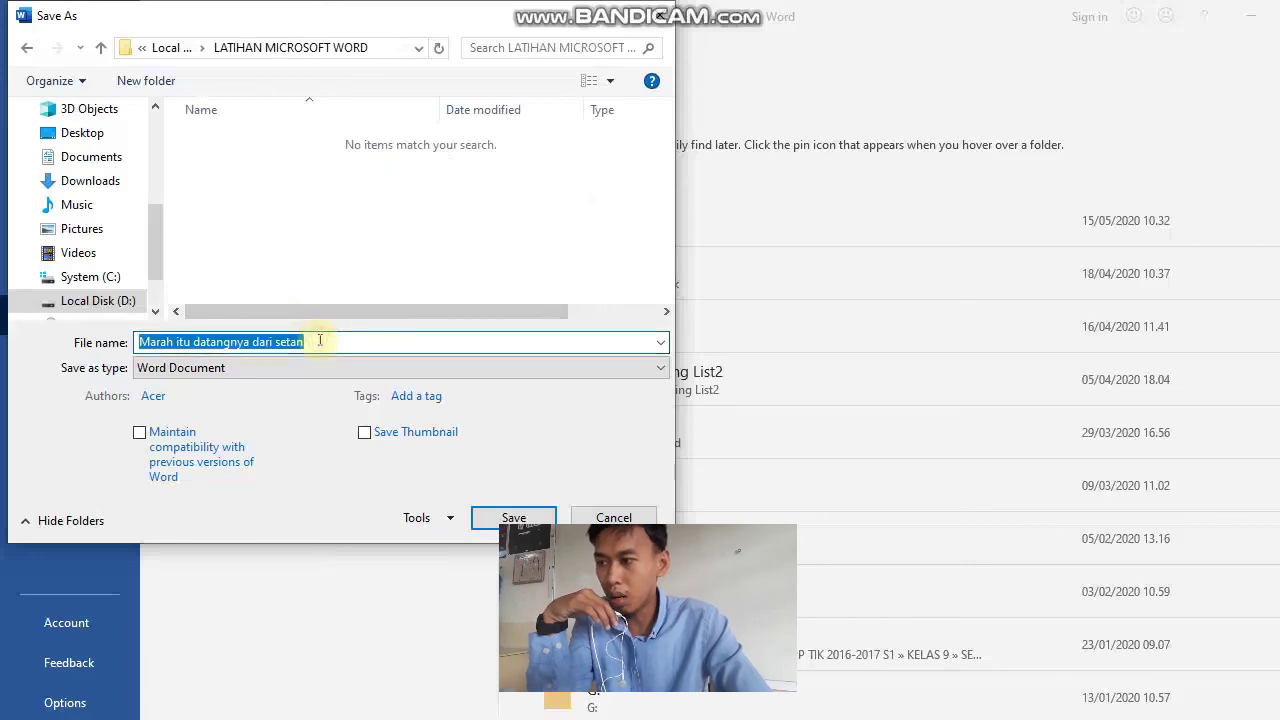
pyautogui.write('LATIHAN')
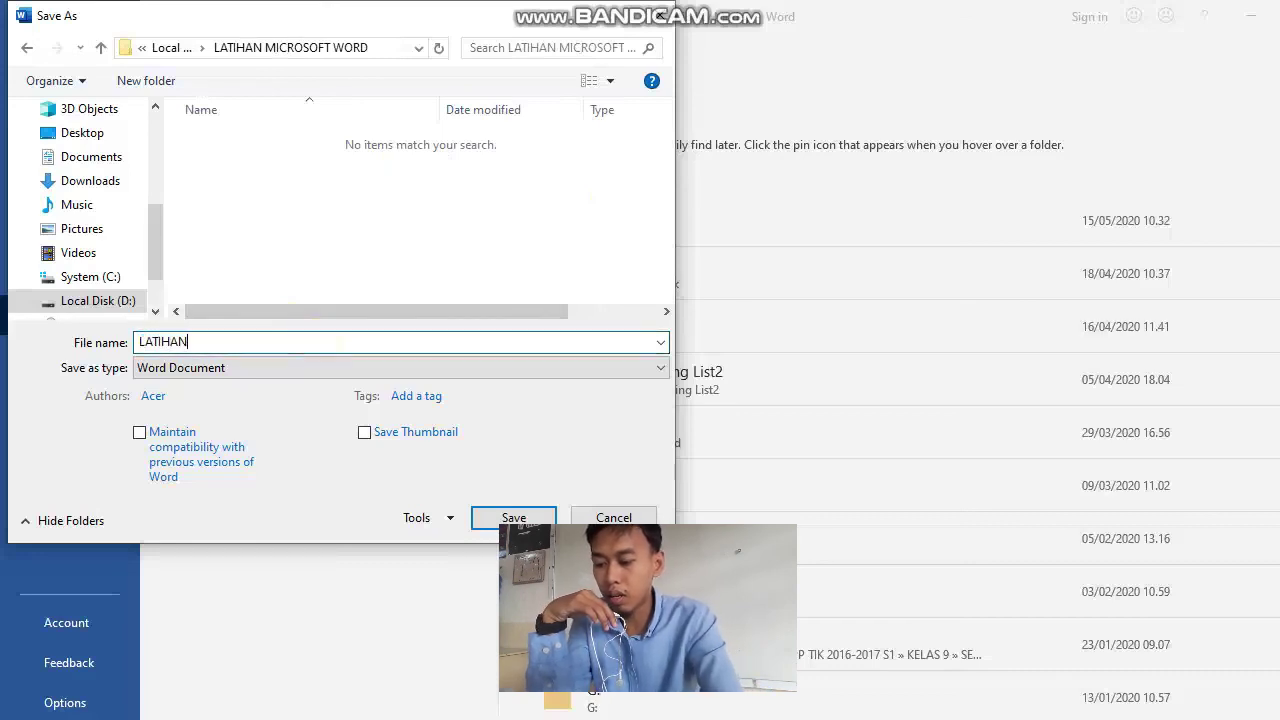
pyautogui.write(' 1')
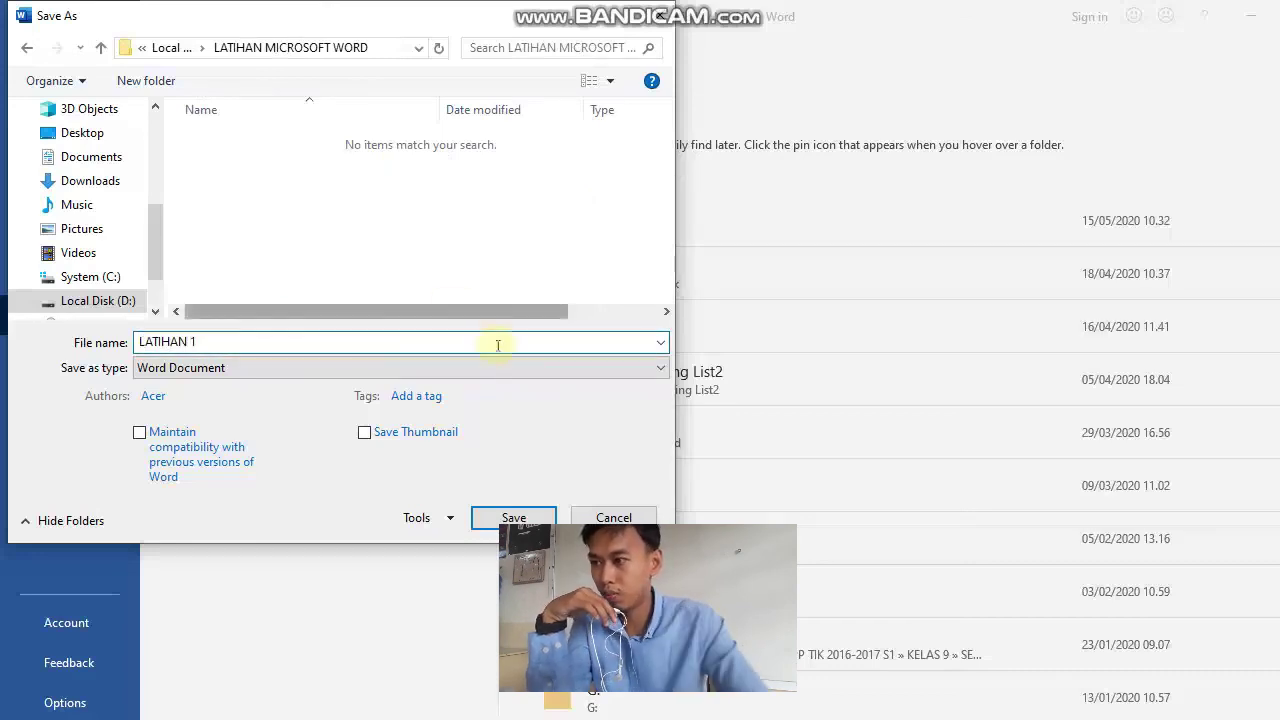
pyautogui.click(513, 517)
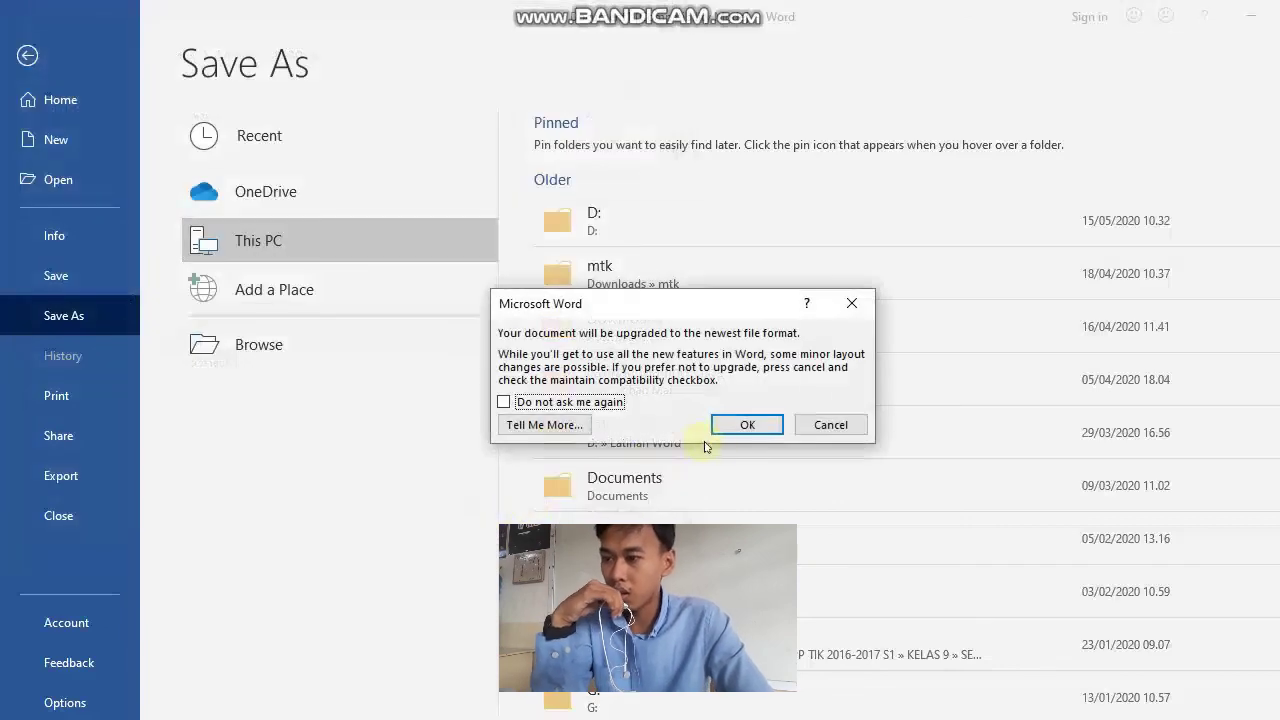
pyautogui.click(755, 428)
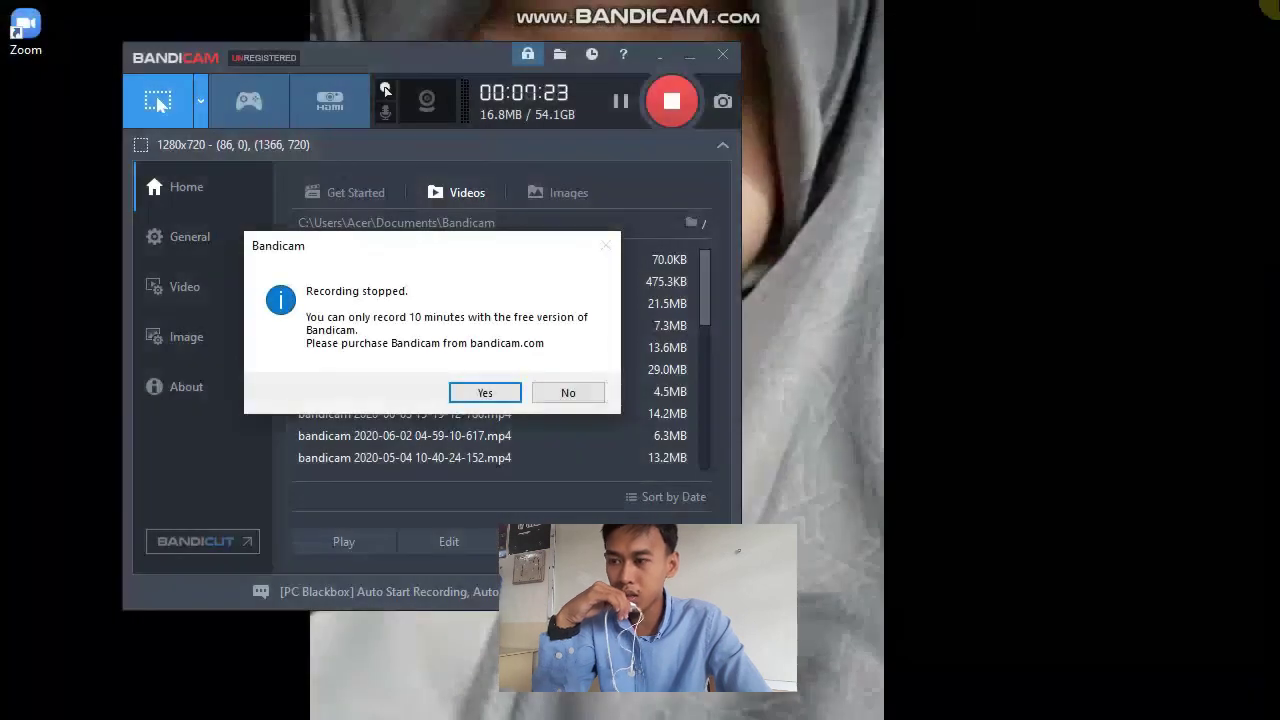
pyautogui.click(572, 393)
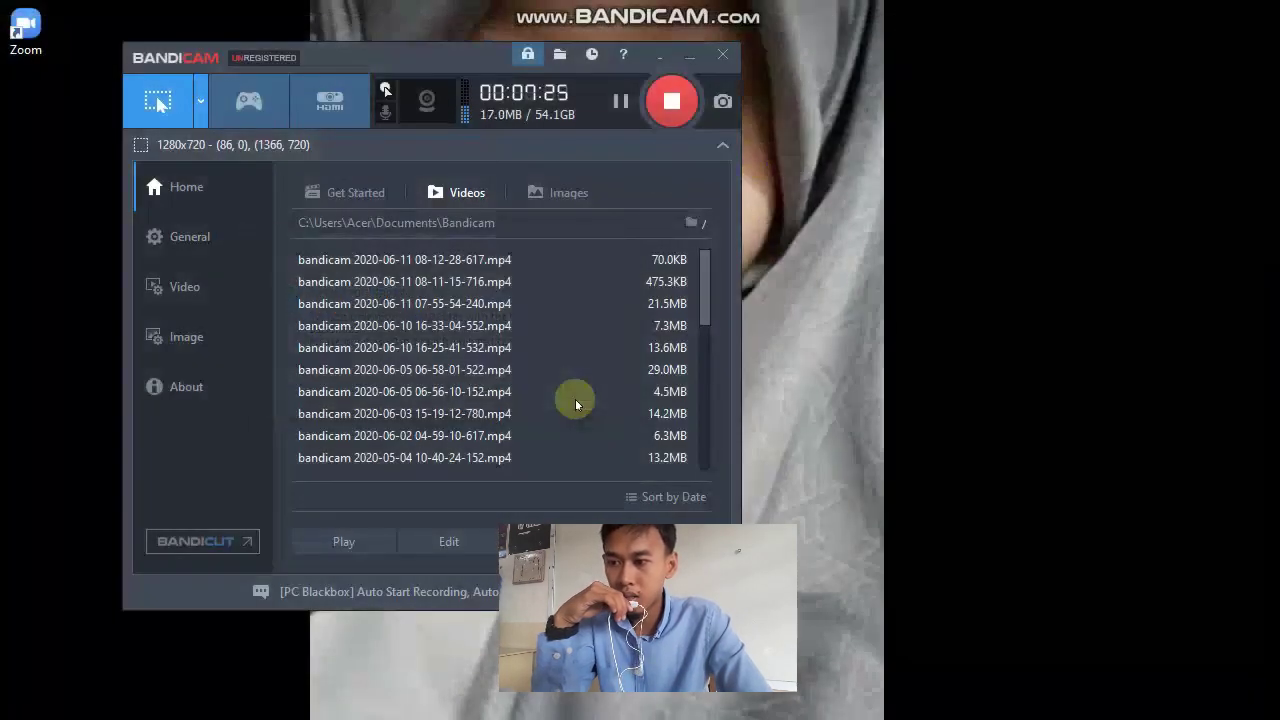